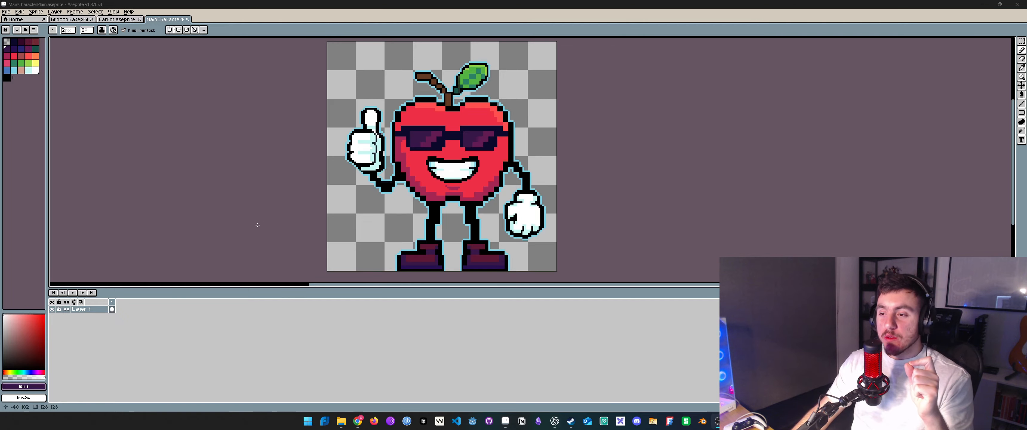
# Step: Shrink the timeline to enlarge the canvas area, and view the carrot and broccoli character sprites up close
pyautogui.moveTo(569, 146)
pyautogui.mouseDown()
pyautogui.moveTo(564, 155)
pyautogui.moveTo(579, 161)
pyautogui.moveTo(571, 147)
pyautogui.mouseUp()
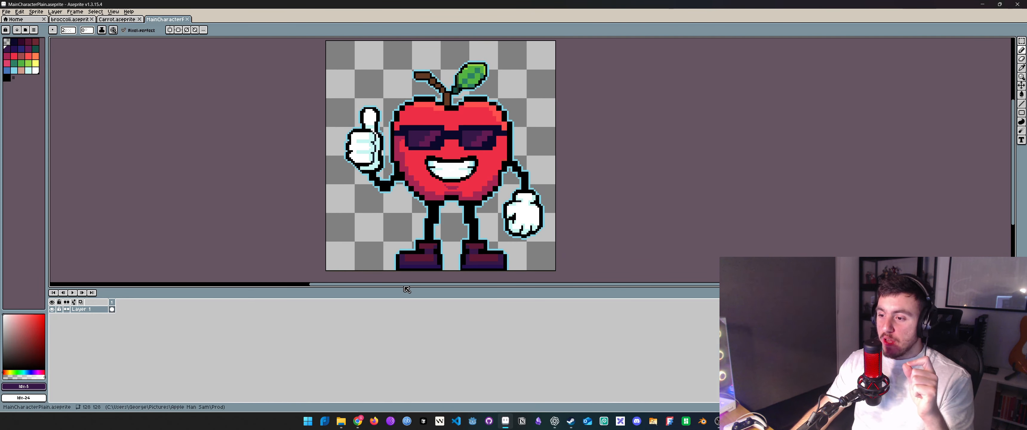
pyautogui.moveTo(404, 292); pyautogui.dragTo(403, 340)
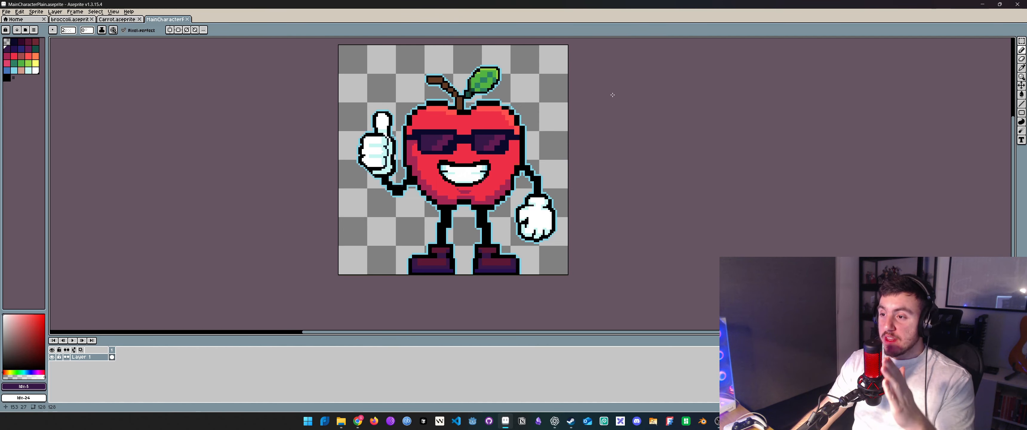
pyautogui.click(124, 23)
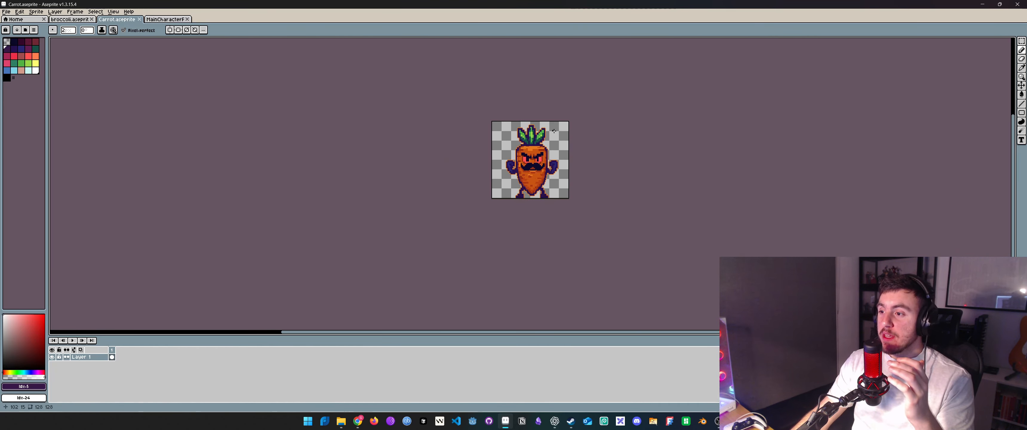
pyautogui.scroll(2, 569, 136)
pyautogui.moveTo(570, 135); pyautogui.dragTo(545, 142)
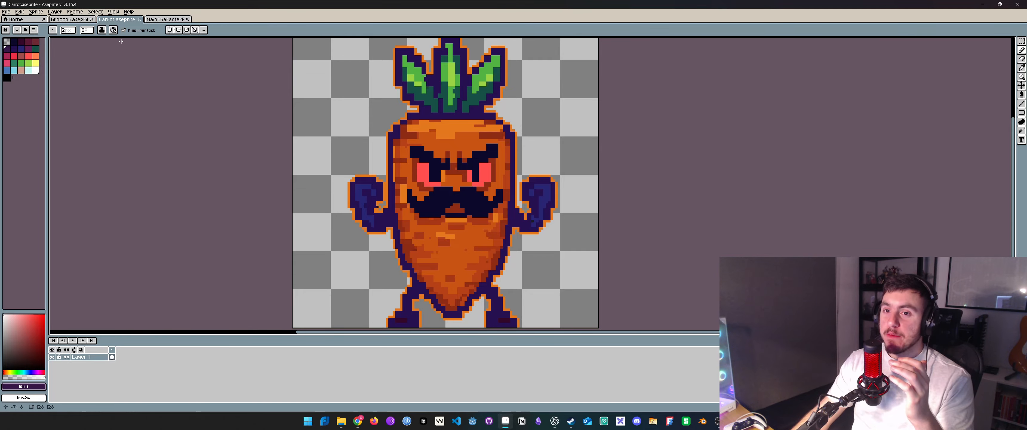
pyautogui.hotkey('ctrl', 'shift', 'Tab')
pyautogui.scroll(3, 566, 147)
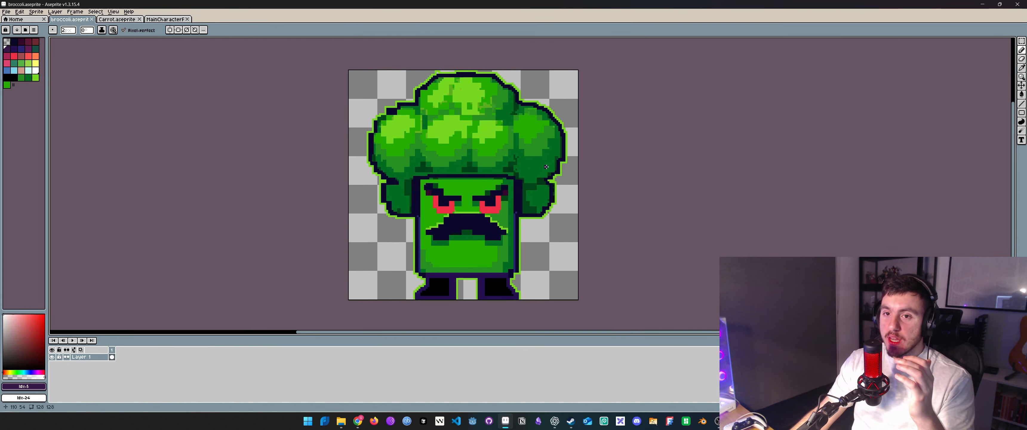
# Step: View Apple-Man-Sam-Base.png from the Apple-Man-Sam folder in File Explorer, close it and return to the MainCharacterPlain sprite in Aseprite
pyautogui.click(340, 421)
pyautogui.click(541, 166)
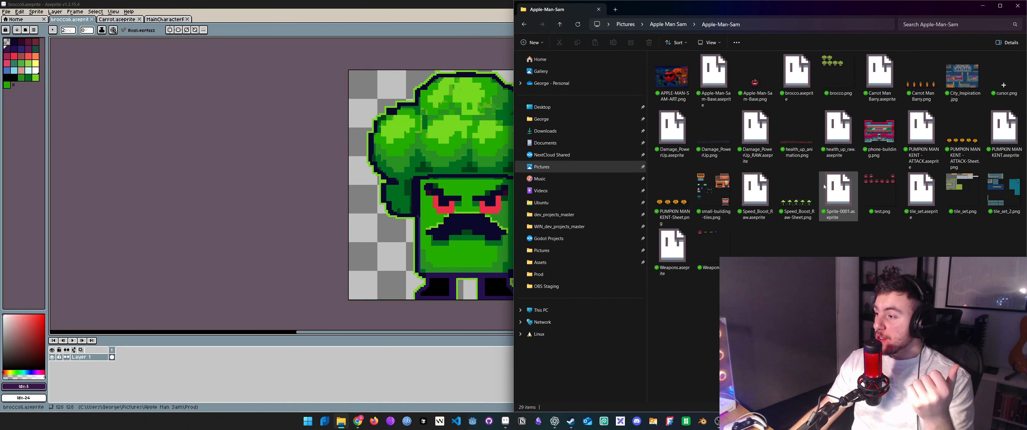
pyautogui.doubleClick(755, 82)
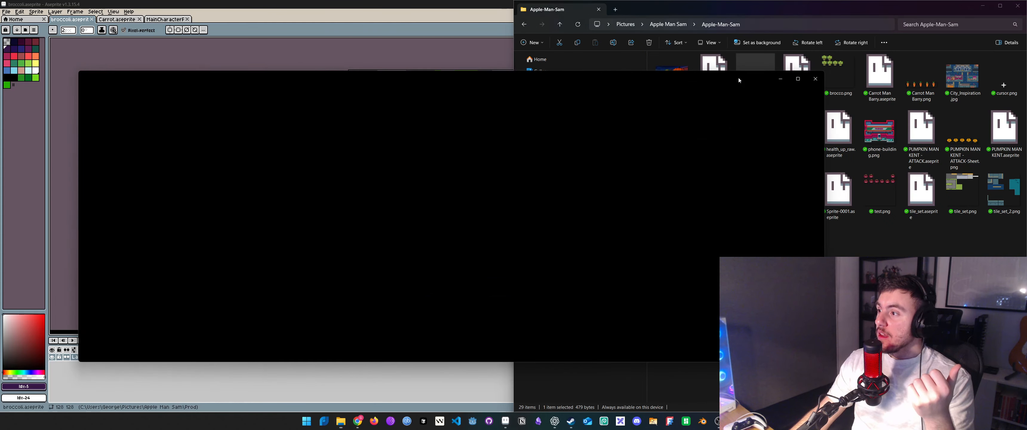
pyautogui.scroll(5, 437, 234)
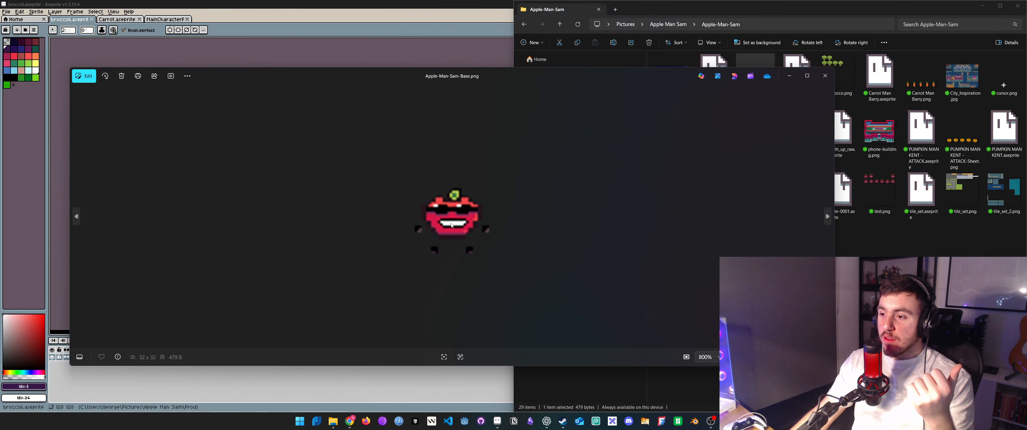
pyautogui.scroll(-1, 517, 203)
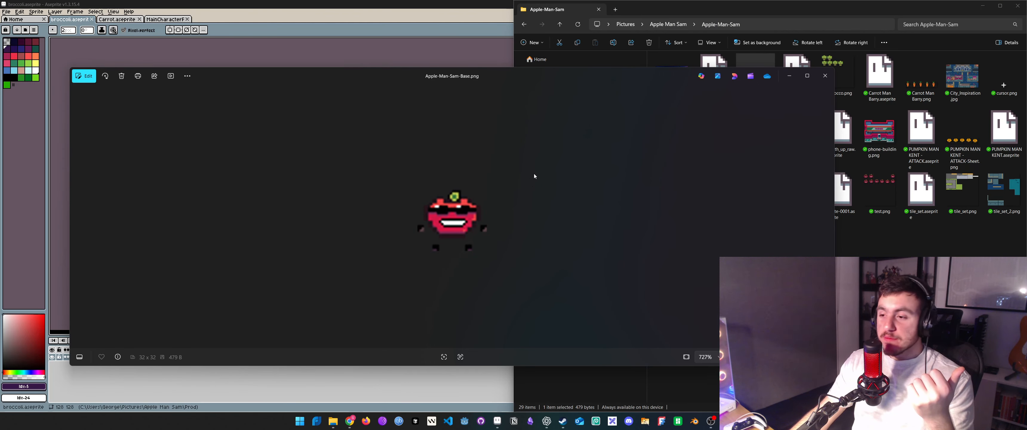
pyautogui.click(825, 75)
pyautogui.doubleClick(431, 5)
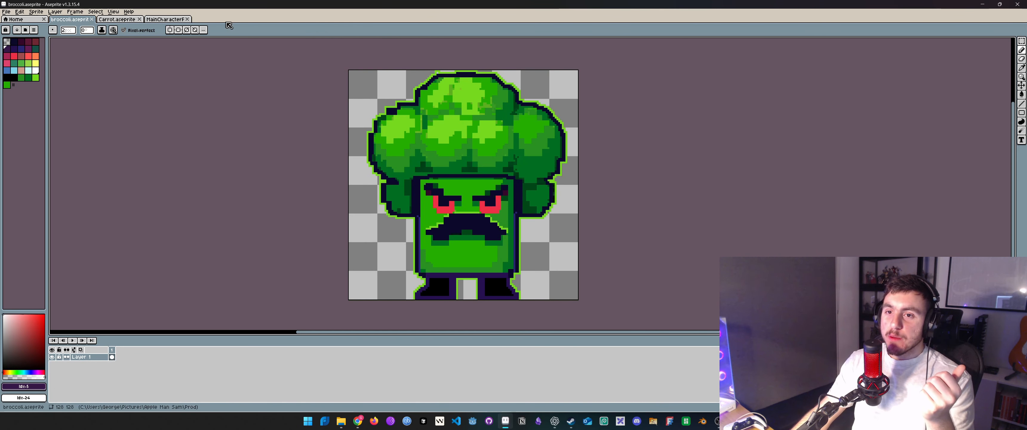
pyautogui.click(116, 20)
pyautogui.click(165, 19)
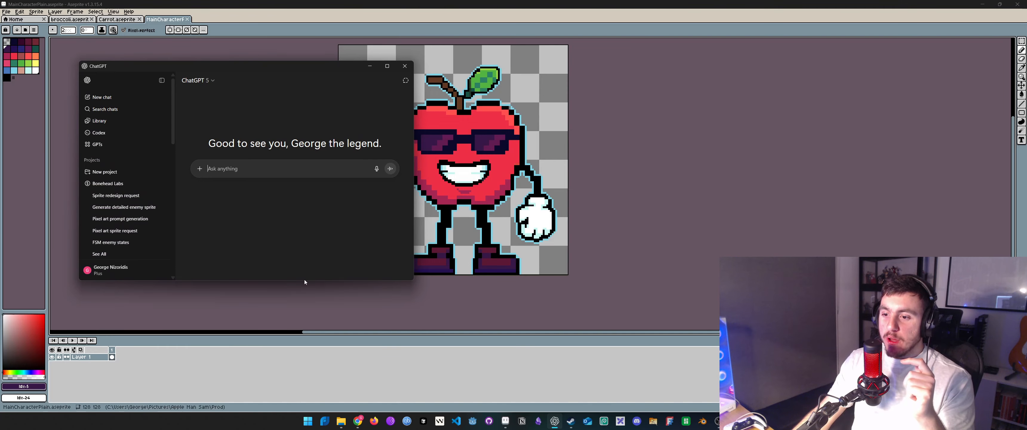
# Step: Enlarge the ChatGPT window and arrange it side by side with Google Gemini in Chrome
pyautogui.moveTo(301, 281); pyautogui.dragTo(311, 368)
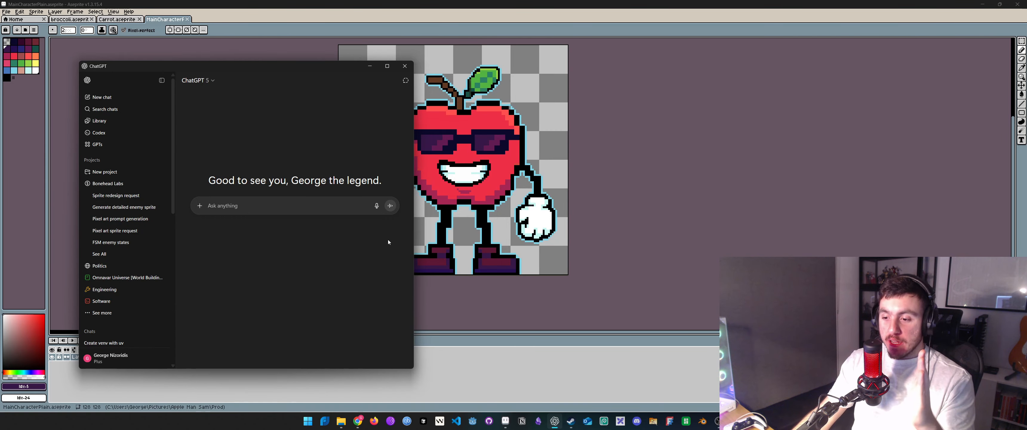
pyautogui.moveTo(367, 428); pyautogui.dragTo(375, 48)
pyautogui.moveTo(476, 49); pyautogui.dragTo(569, 21)
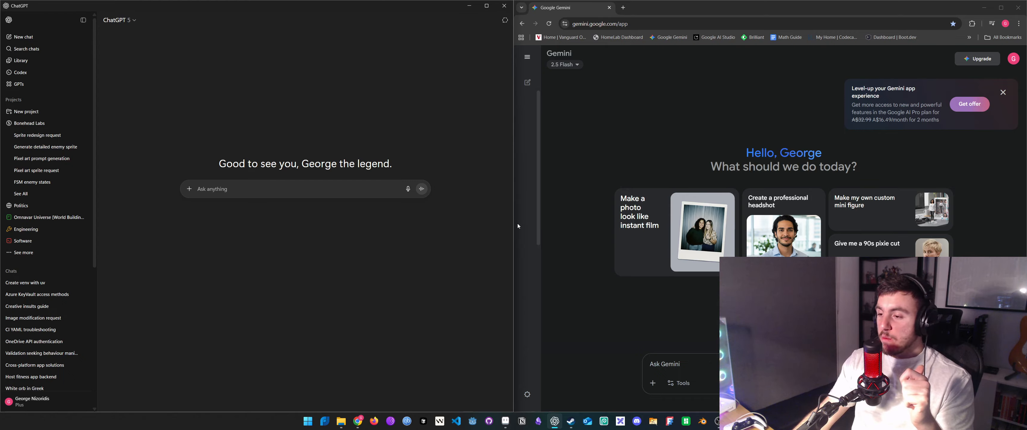
# Step: Ask ChatGPT: "generate a pixel art sprite in a 128 x 128 scale, of a sentient watermelon. Give him scary eyes and a moustache"
pyautogui.click(307, 196)
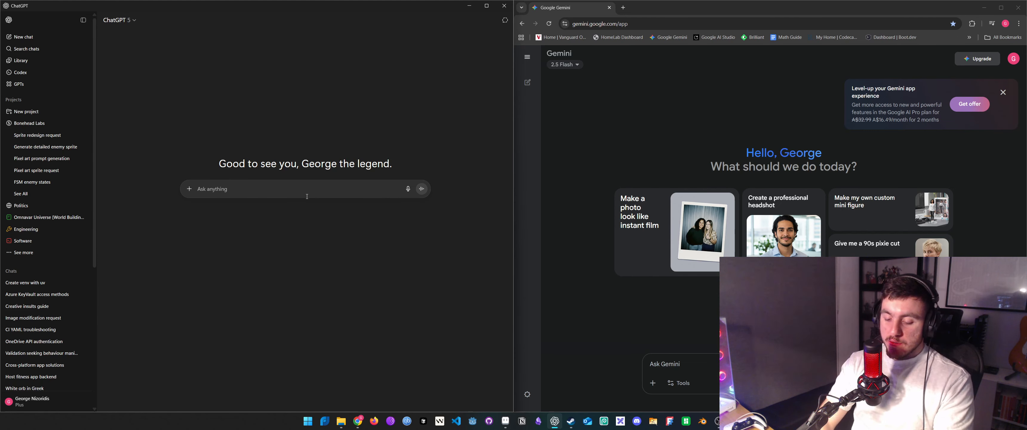
pyautogui.write('generate a pixel art ')
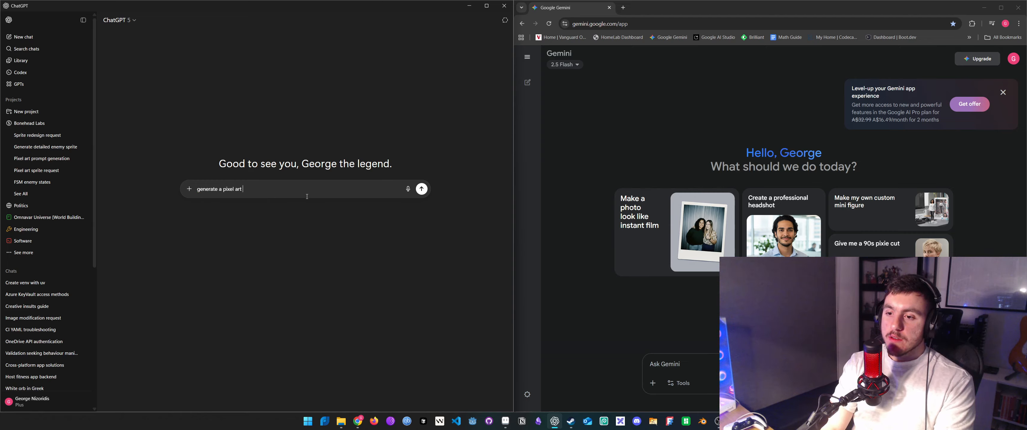
pyautogui.write('sprite in a 12')
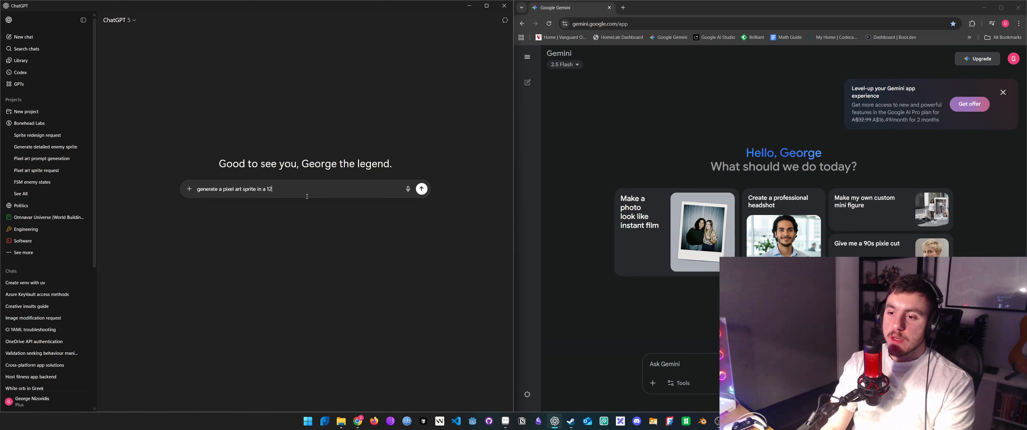
pyautogui.write('8 x 128 sc')
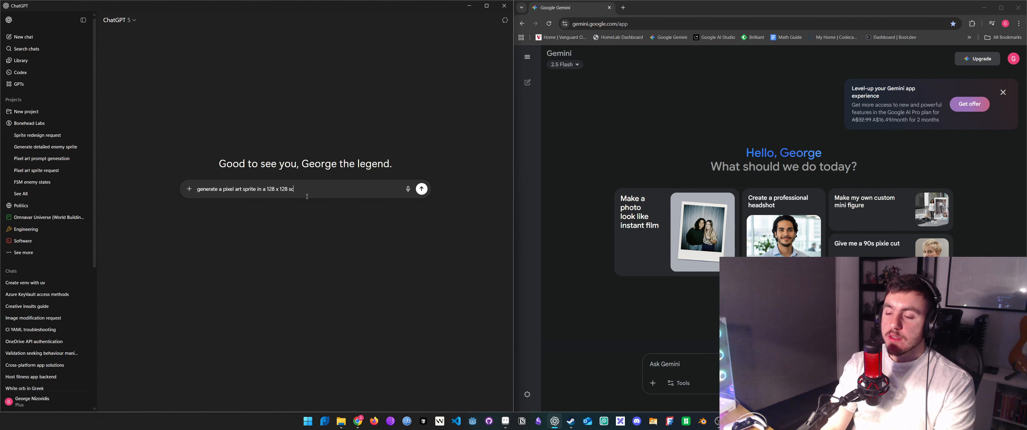
pyautogui.write('ale, of a ')
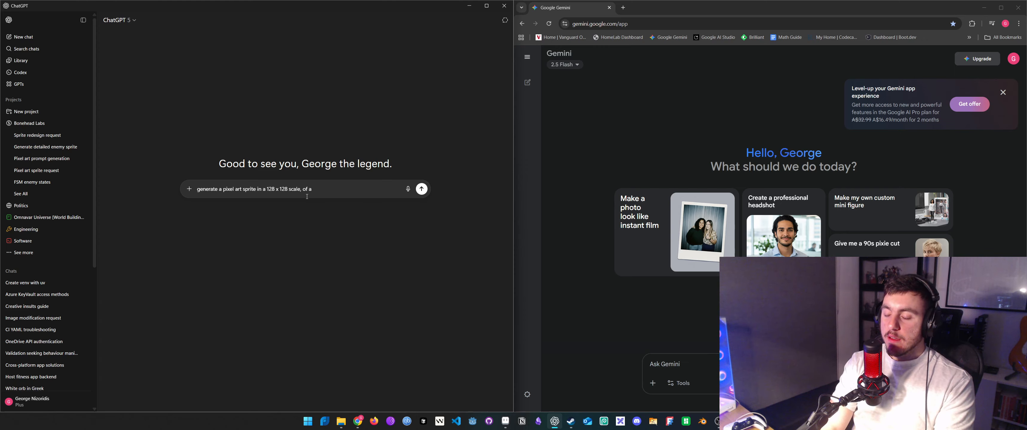
pyautogui.write('se')
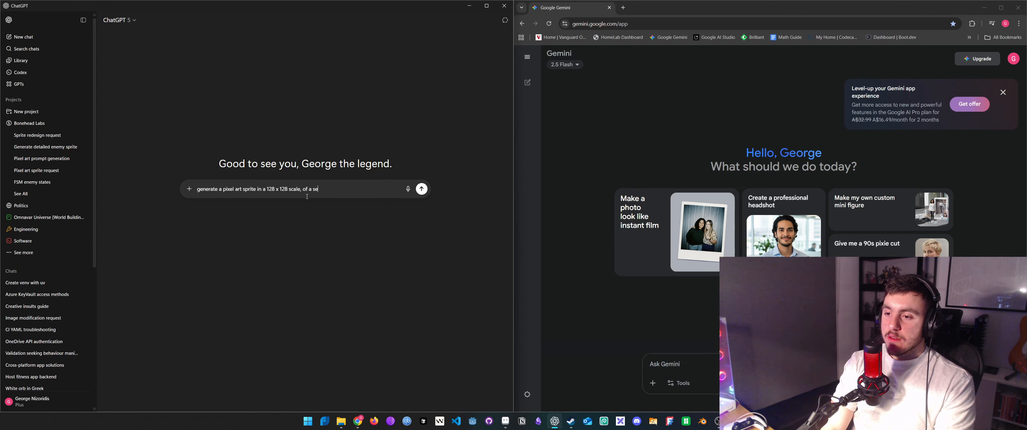
pyautogui.write('ntient waterm')
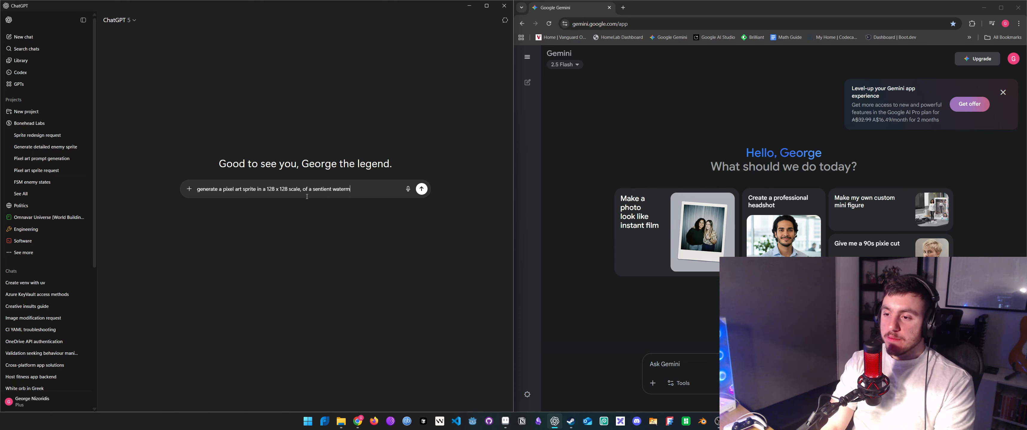
pyautogui.write('elon. Give him scary')
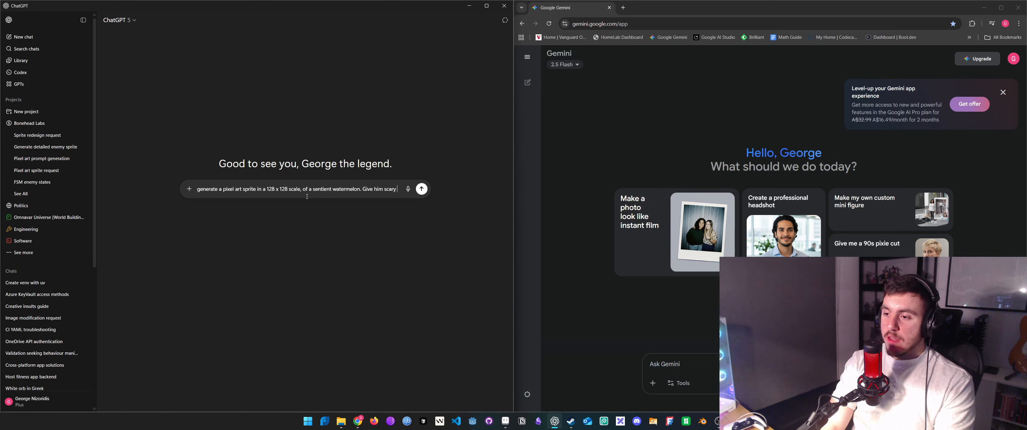
pyautogui.write(' eyes and a moustache')
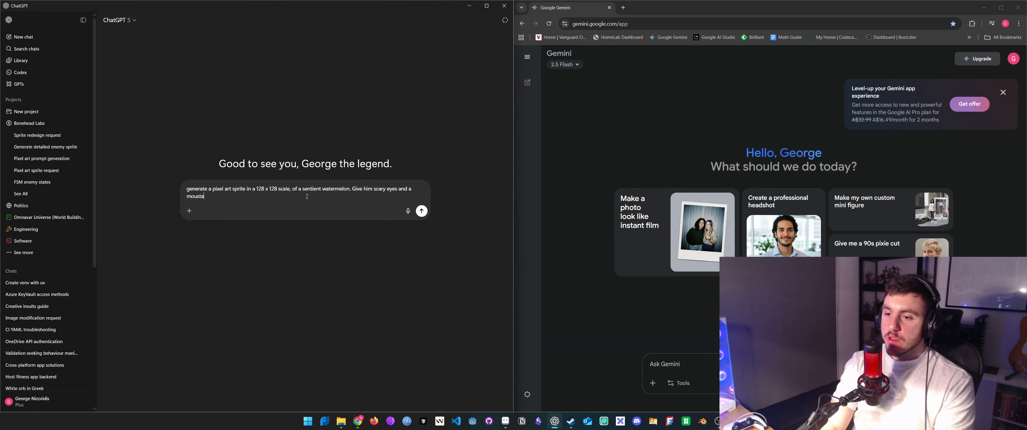
pyautogui.press('Return')
# Step: Copy the sentient watermelon prompt from the ChatGPT conversation and submit the same prompt to Gemini
pyautogui.moveTo(359, 49); pyautogui.dragTo(258, 42)
pyautogui.hotkey('ctrl', 'c')
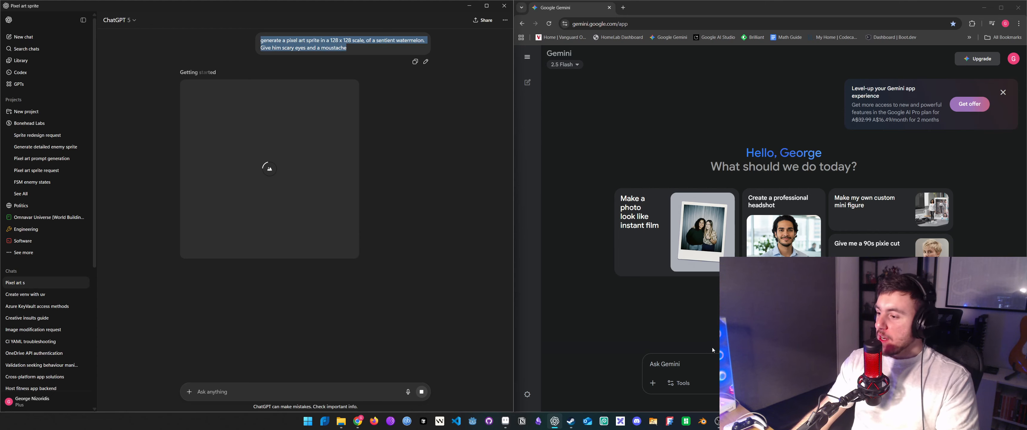
pyautogui.click(701, 364)
pyautogui.hotkey('ctrl', 'v')
pyautogui.press('Return')
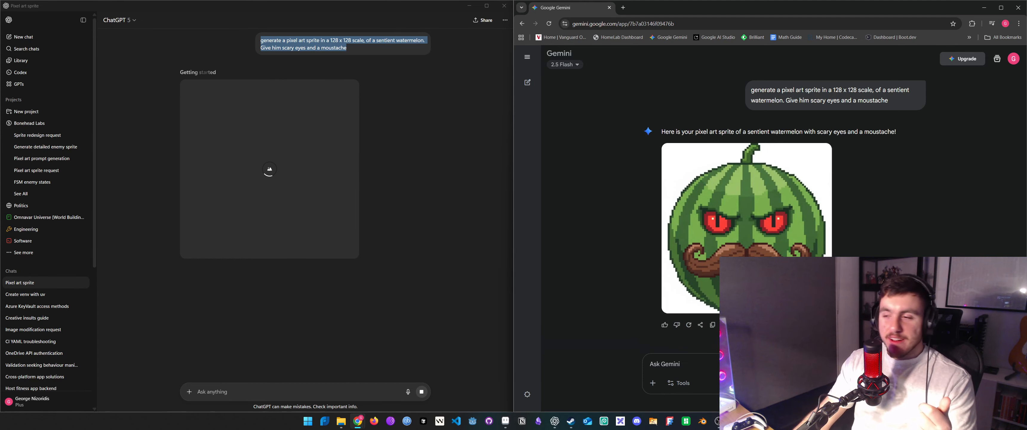
# Step: Enlarge Gemini's generated watermelon image to inspect the whole sprite, and put the browser back beside ChatGPT
pyautogui.click(754, 190)
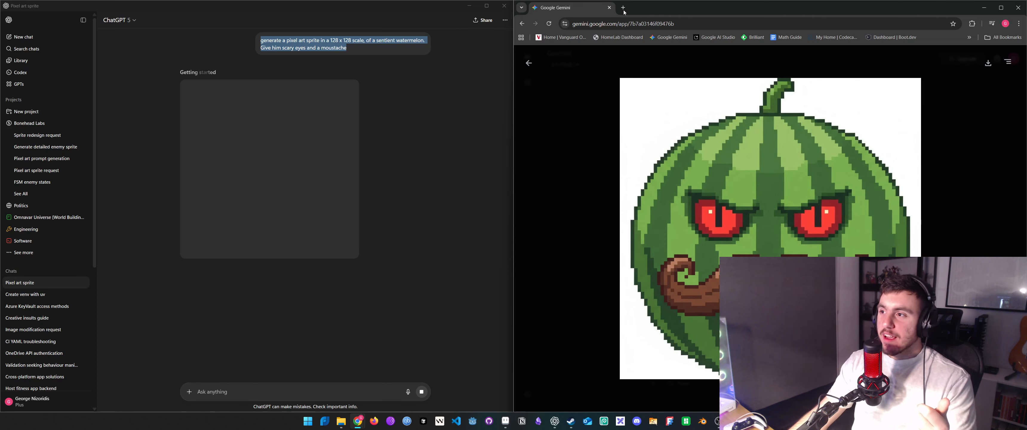
pyautogui.moveTo(630, 17); pyautogui.dragTo(384, 18)
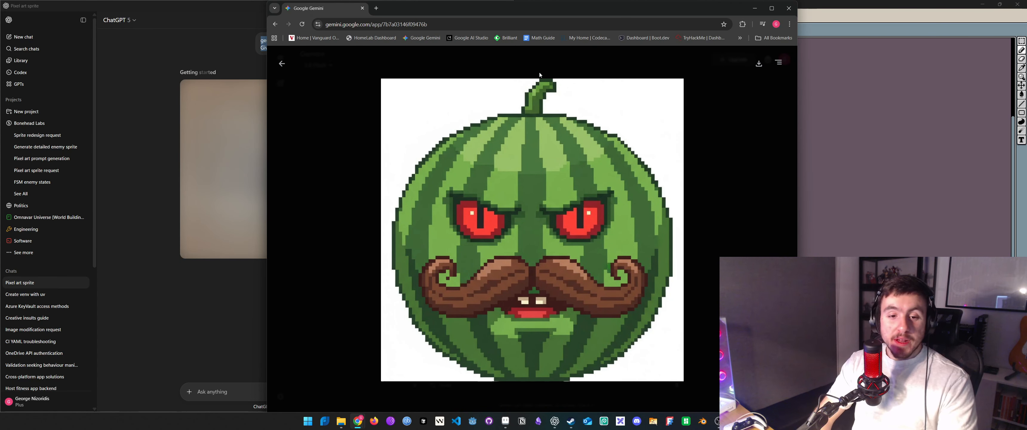
pyautogui.press('super+Right')
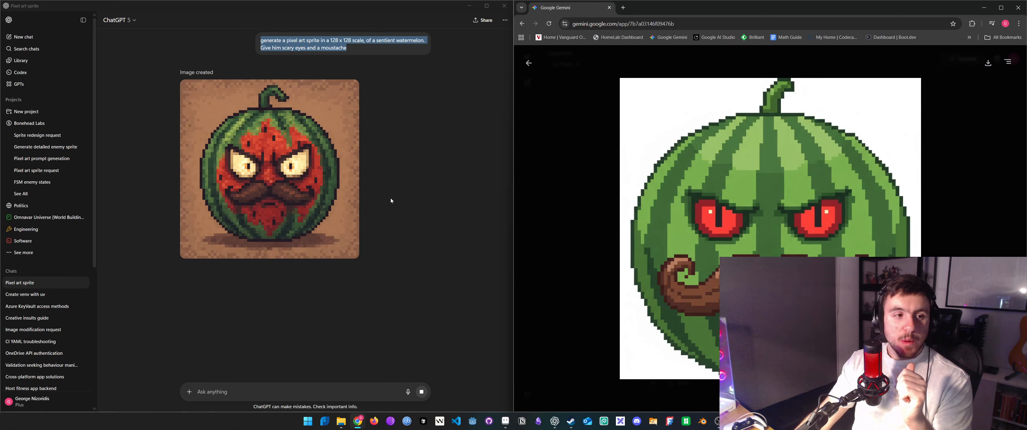
# Step: Ask ChatGPT: "give this character some limbs and ensure the picture is clear using minimal colours, make the background a solid white colour"
pyautogui.click(255, 397)
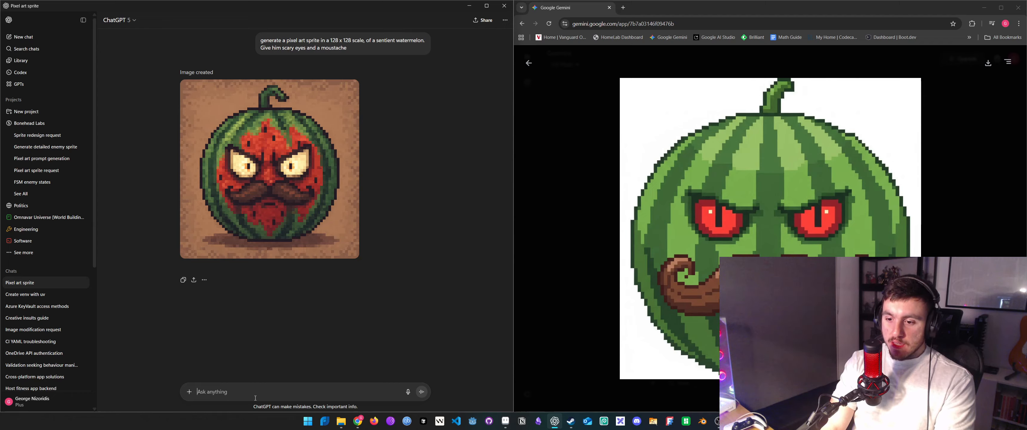
pyautogui.write('give this characte')
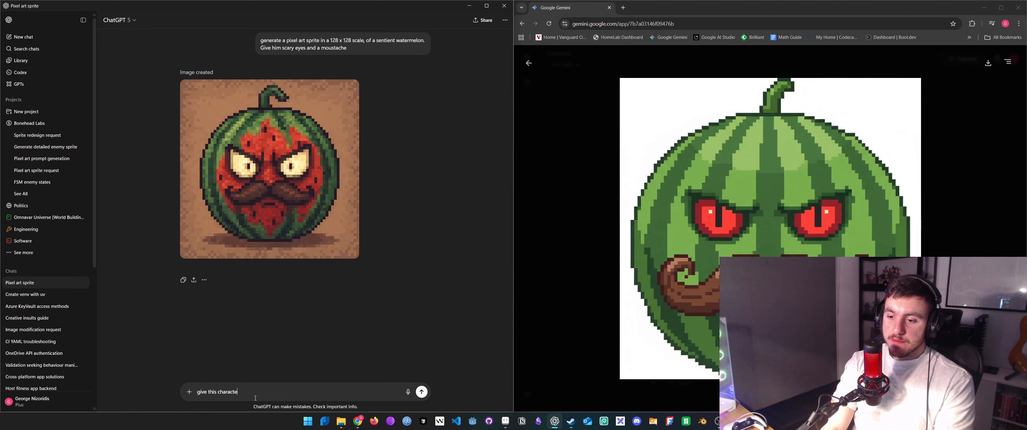
pyautogui.write('r some lib')
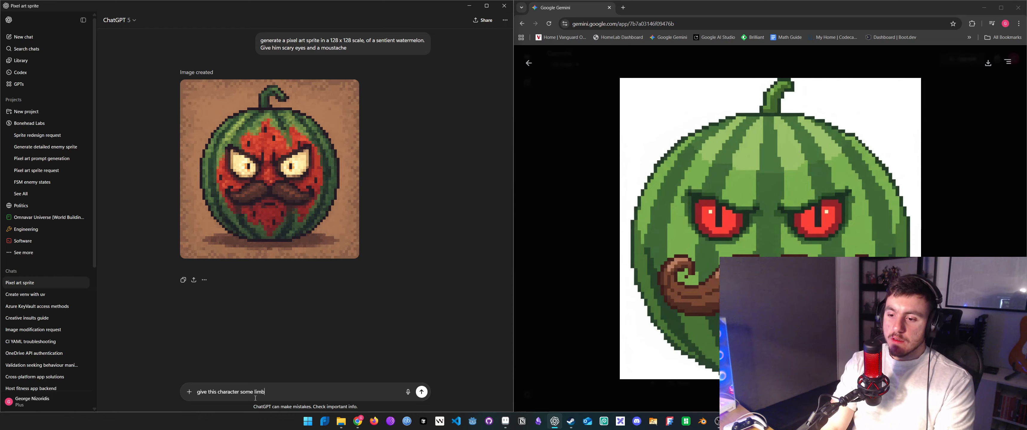
pyautogui.write('ms and ensure ')
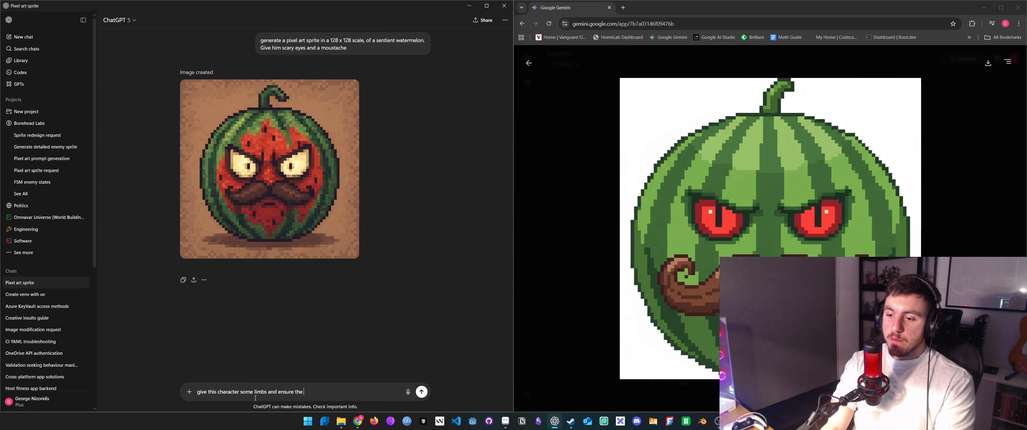
pyautogui.write('the picture is cl')
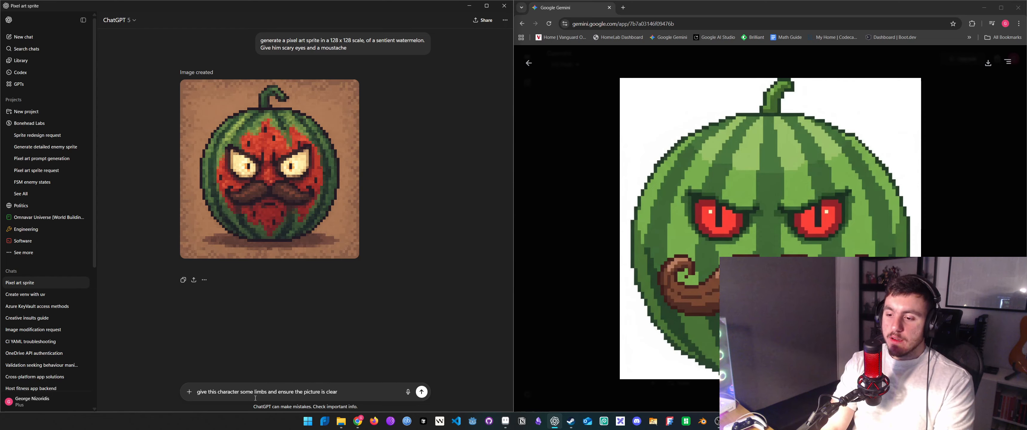
pyautogui.write('ear')
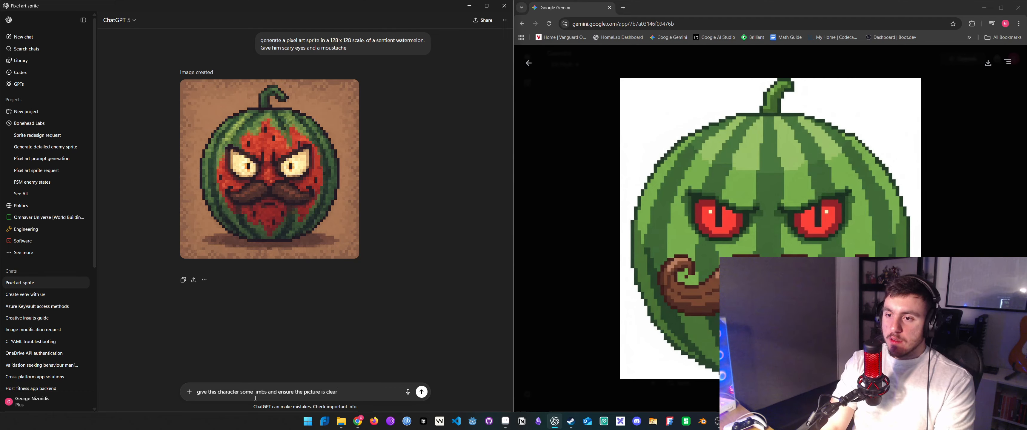
pyautogui.write(' using minim')
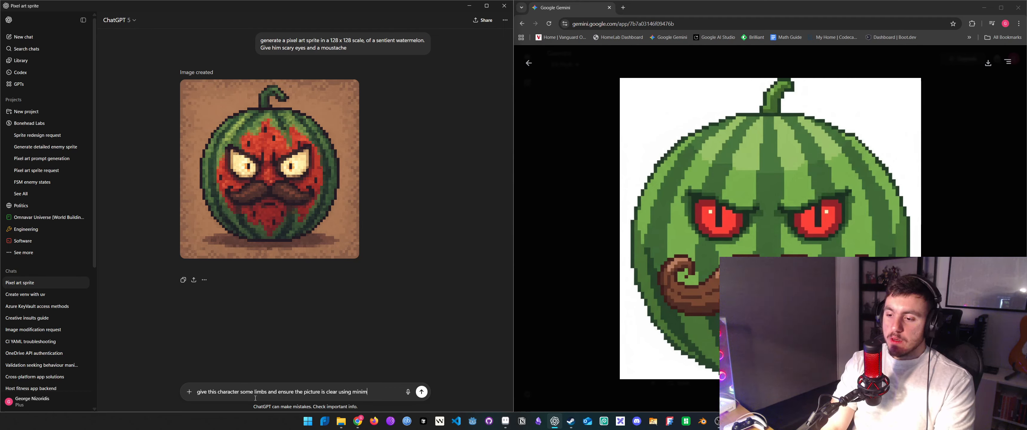
pyautogui.write('al colours,')
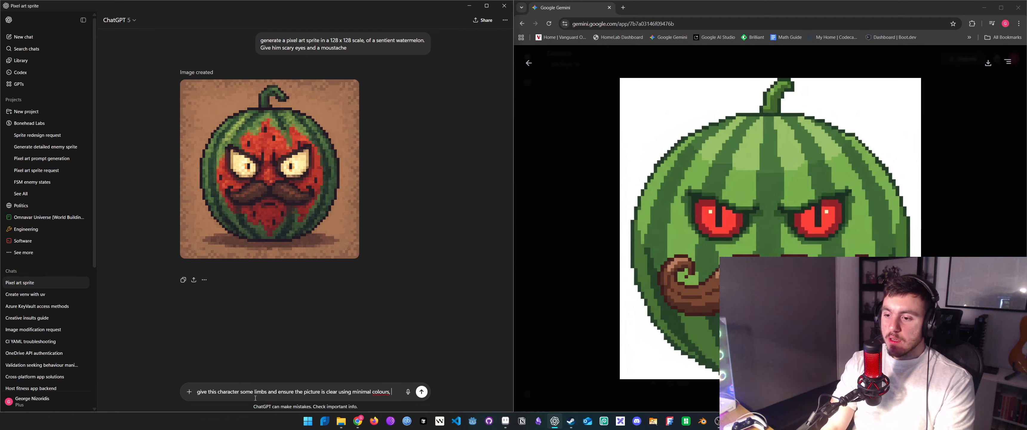
pyautogui.write(' make the backgruond a solid')
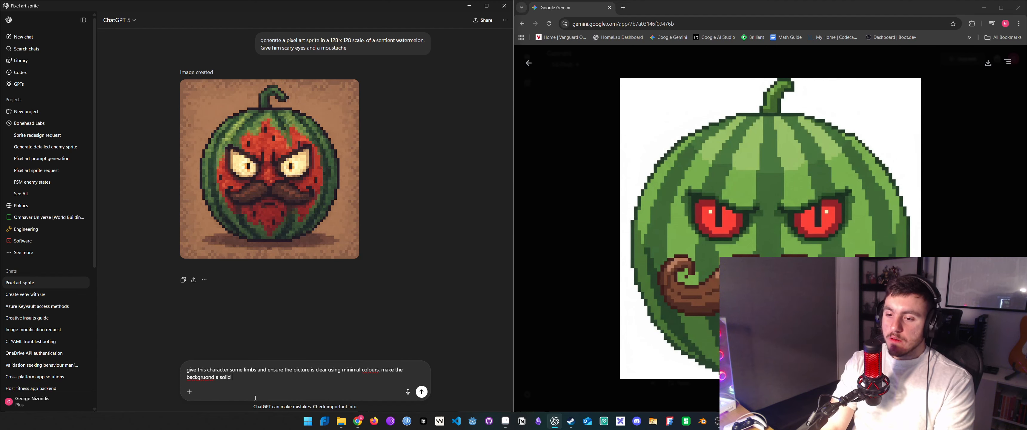
pyautogui.write(' white colour')
pyautogui.press('Return')
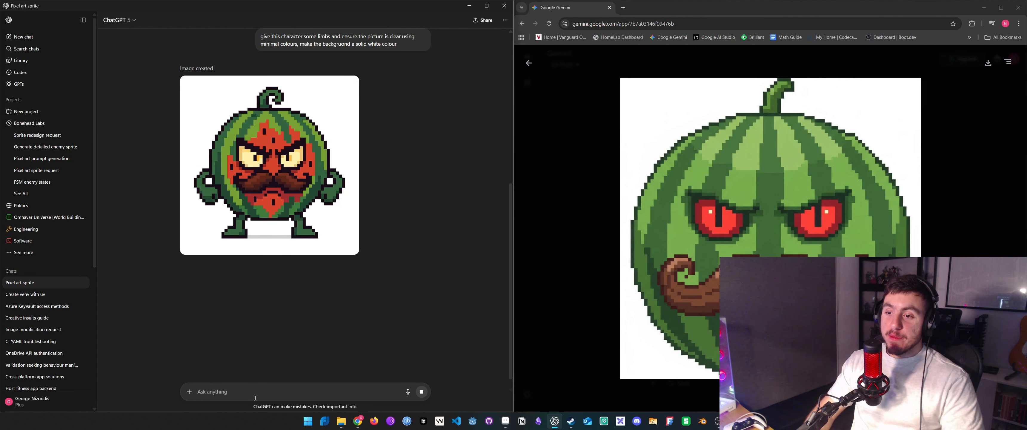
# Step: Enlarge ChatGPT's new watermelon image with limbs and compare it with the first version on the brown background
pyautogui.moveTo(326, 230)
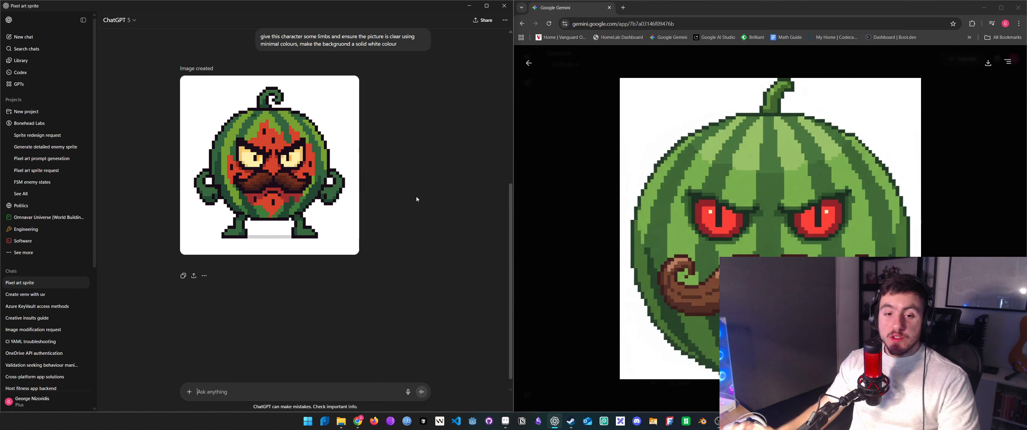
pyautogui.moveTo(336, 177)
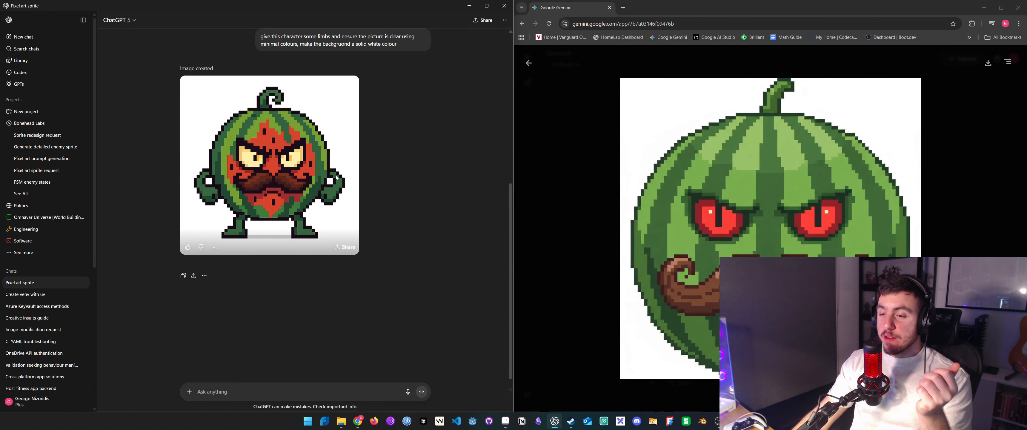
pyautogui.click(217, 223)
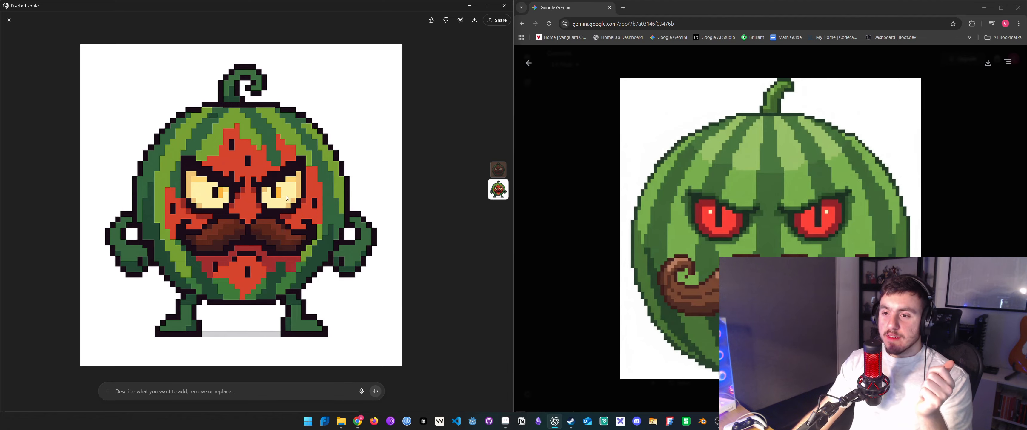
pyautogui.press('Up')
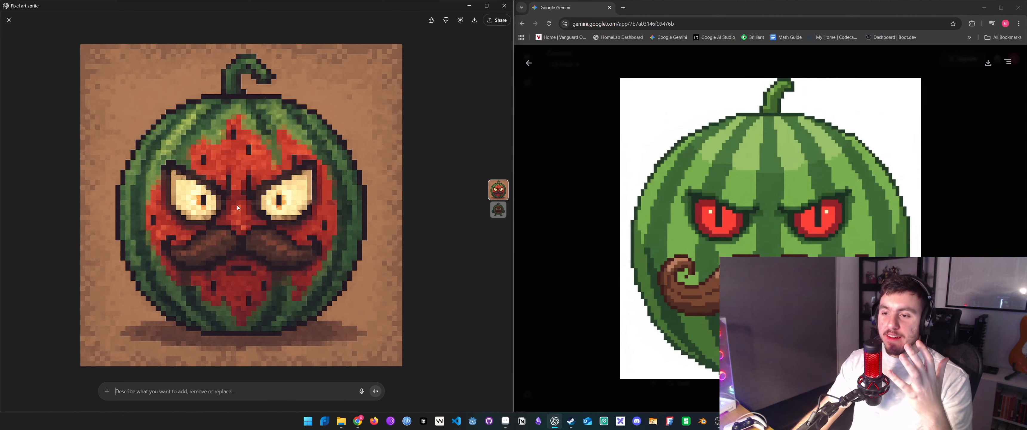
pyautogui.press('Down')
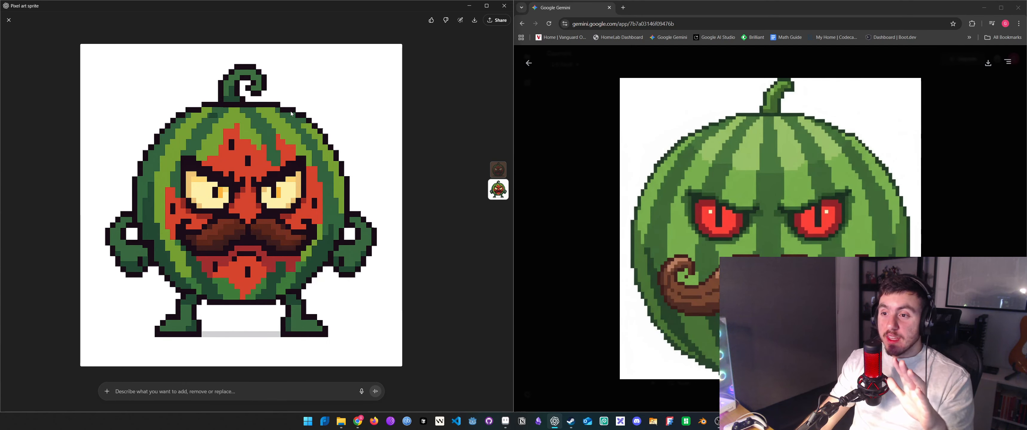
pyautogui.scroll(1, 296, 114)
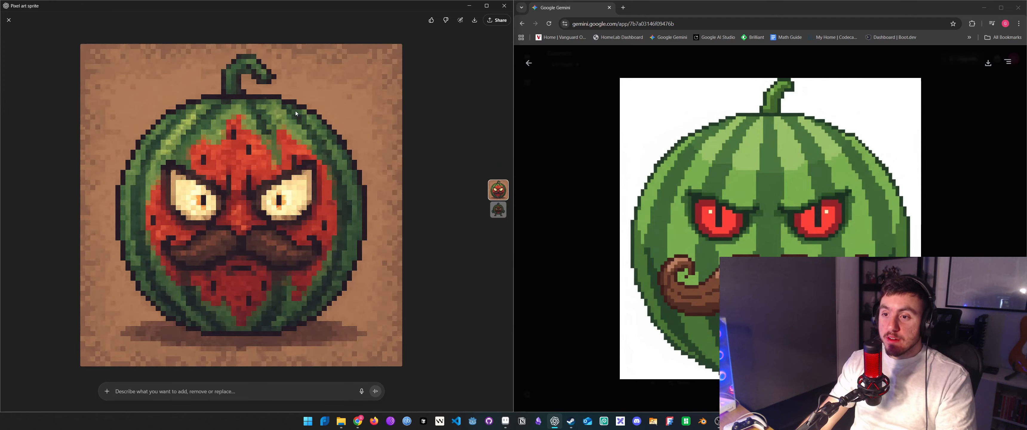
pyautogui.scroll(-1, 296, 113)
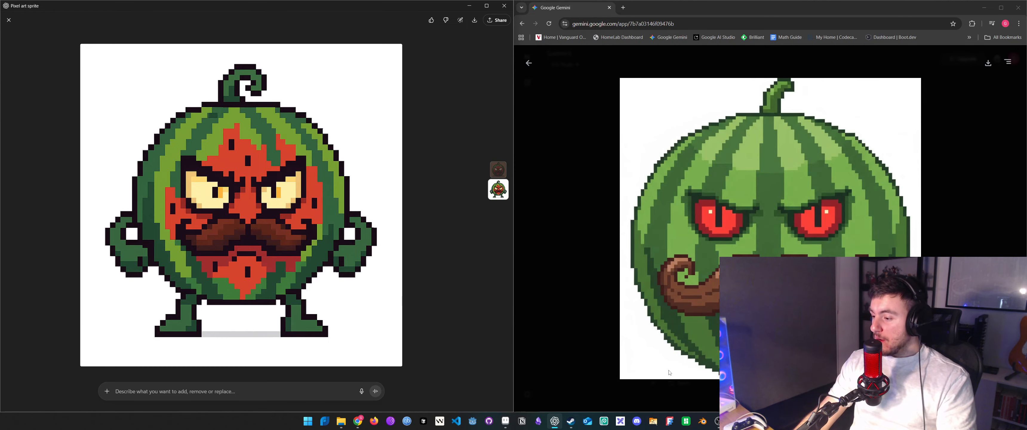
# Step: Switch to Aseprite and create a new 128 x 128 pixel sprite with a transparent background
pyautogui.click(505, 420)
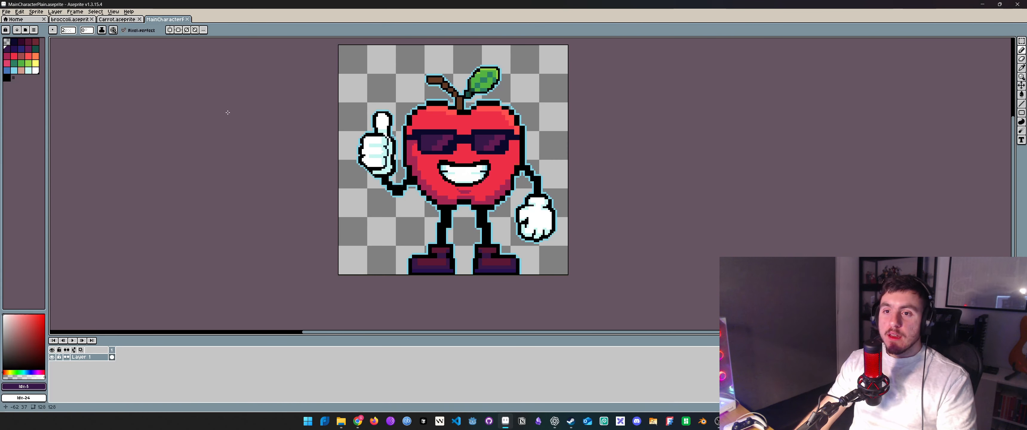
pyautogui.click(6, 11)
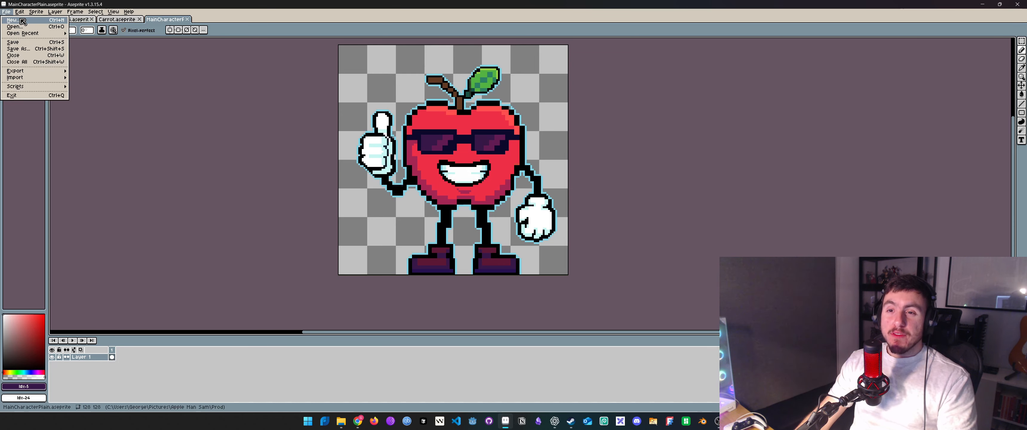
pyautogui.scroll(-2, 238, 96)
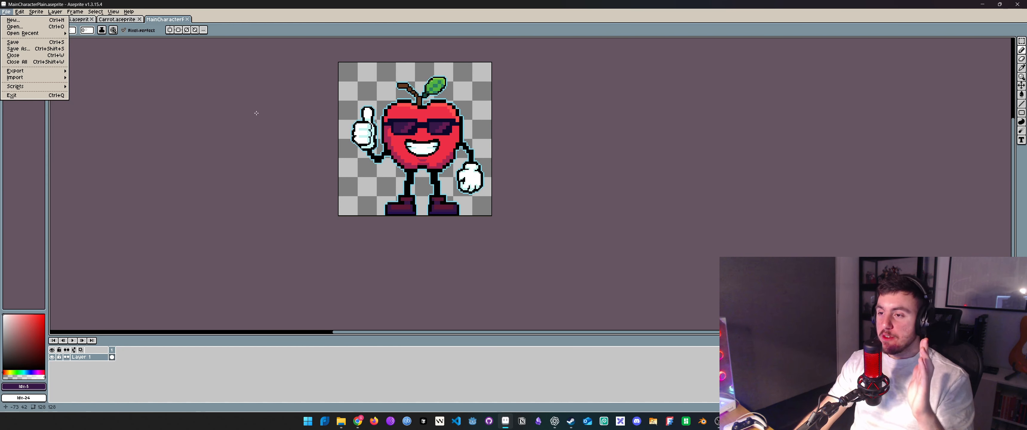
pyautogui.scroll(3, 336, 149)
pyautogui.click(265, 176)
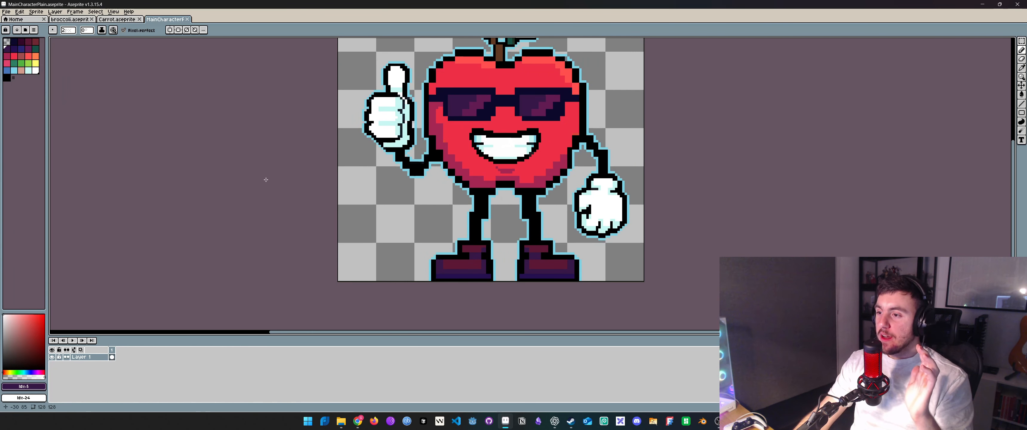
pyautogui.moveTo(281, 157); pyautogui.dragTo(234, 207)
pyautogui.scroll(-1, 234, 207)
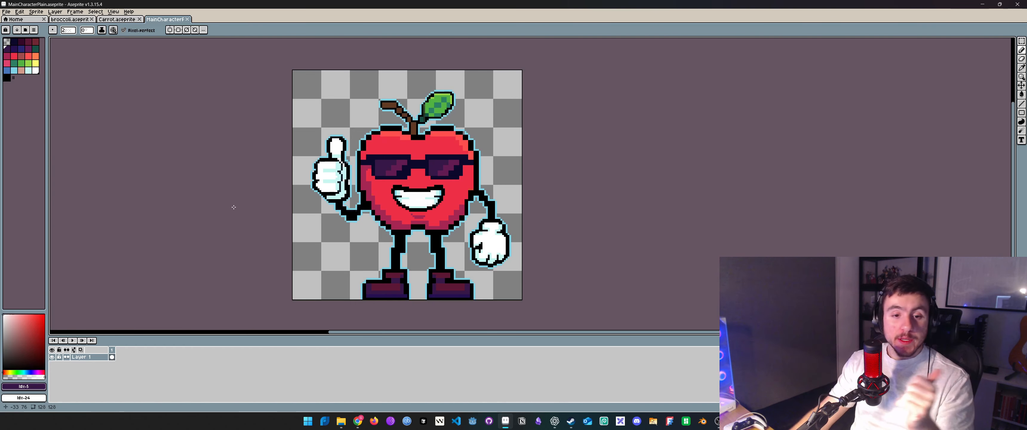
pyautogui.click(6, 13)
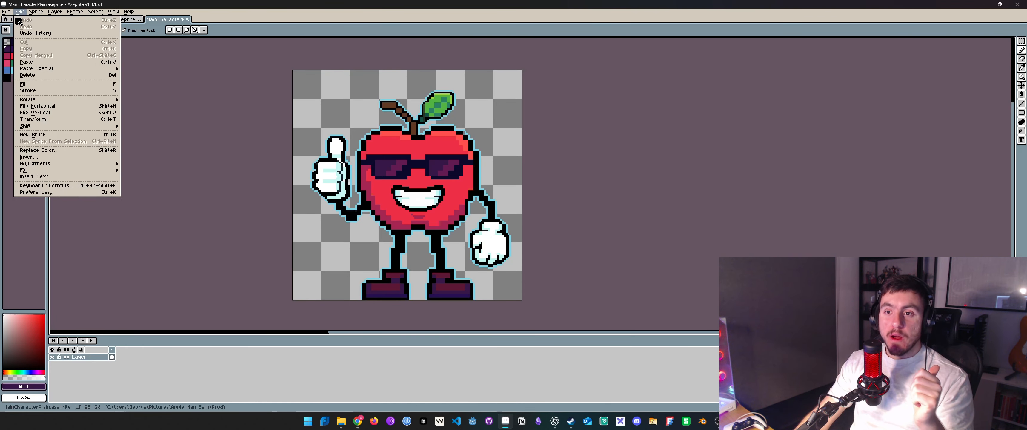
pyautogui.click(11, 19)
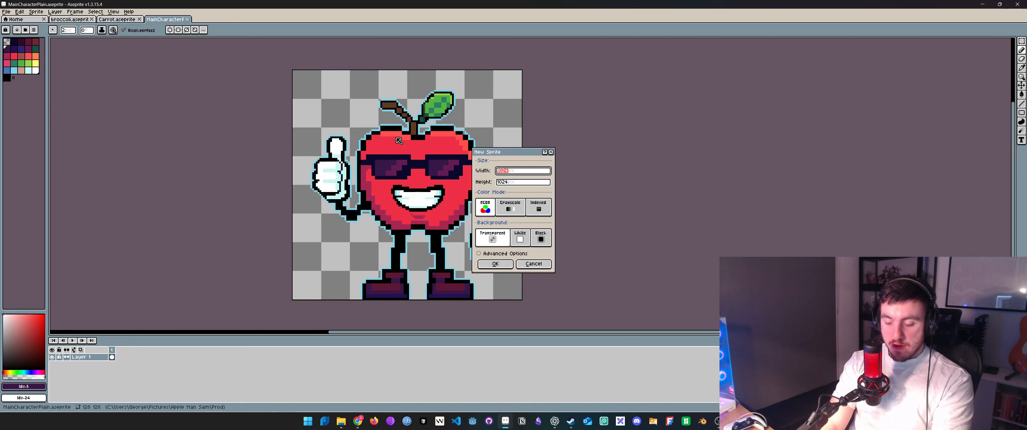
pyautogui.press('Tab')
pyautogui.write('128')
pyautogui.press('Return')
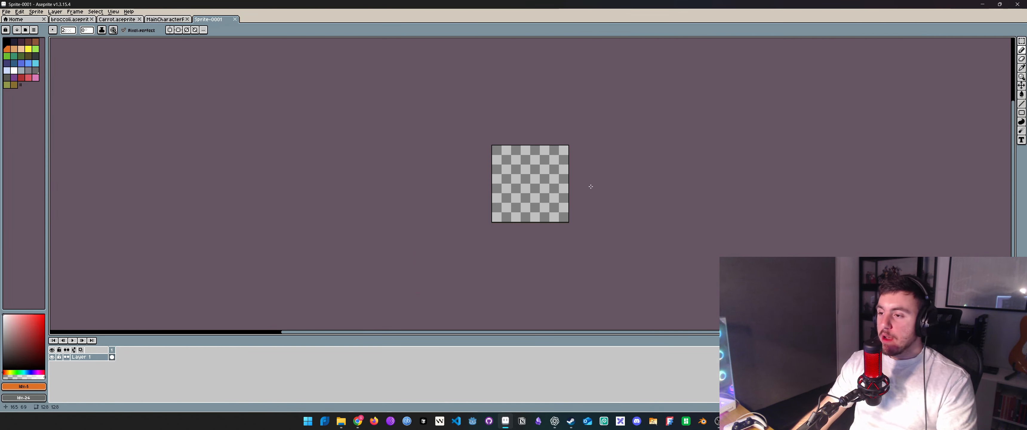
# Step: Paste the watermelon image with limbs into the new sprite and scale it down to about 128 x 128 pixels to fill the canvas
pyautogui.hotkey('ctrl', 'v')
pyautogui.scroll(-4, 607, 185)
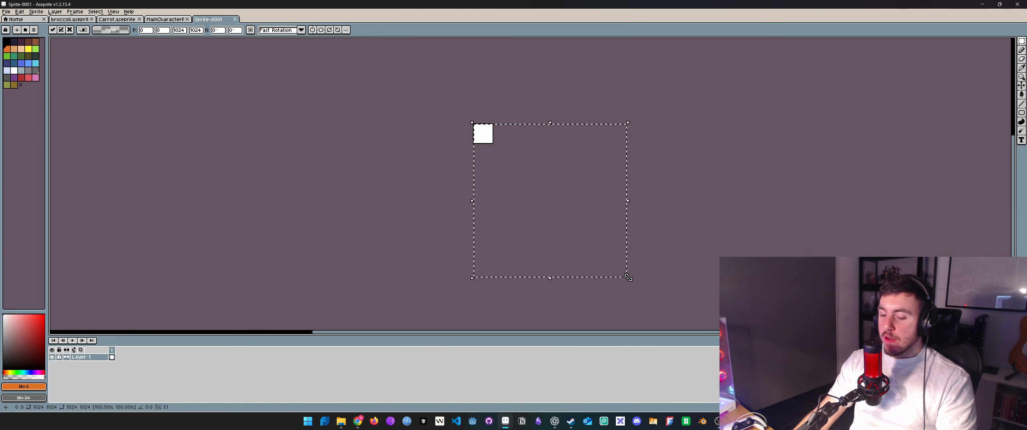
pyautogui.moveTo(628, 278); pyautogui.dragTo(494, 148)
pyautogui.scroll(6, 493, 140)
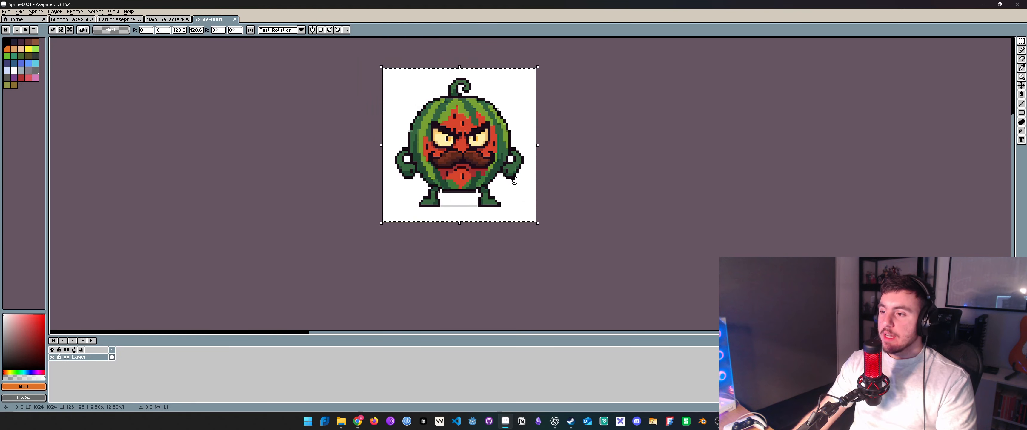
pyautogui.scroll(-3, 532, 202)
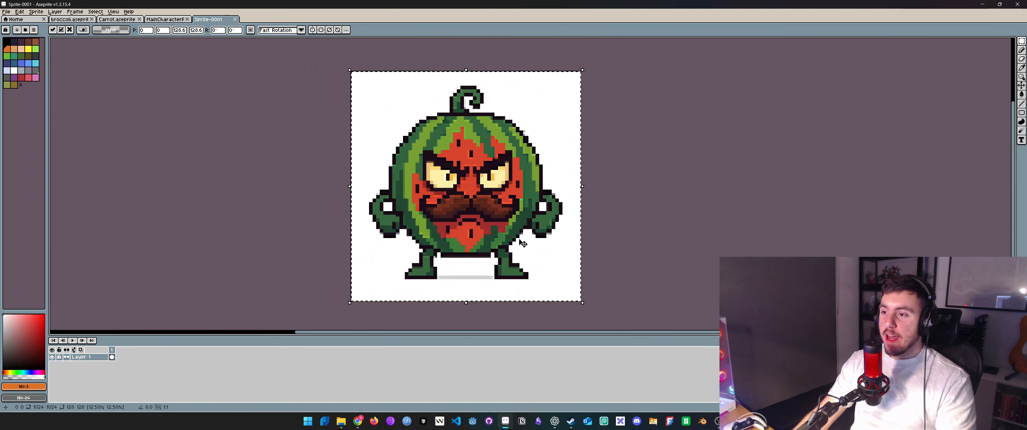
pyautogui.scroll(3, 527, 235)
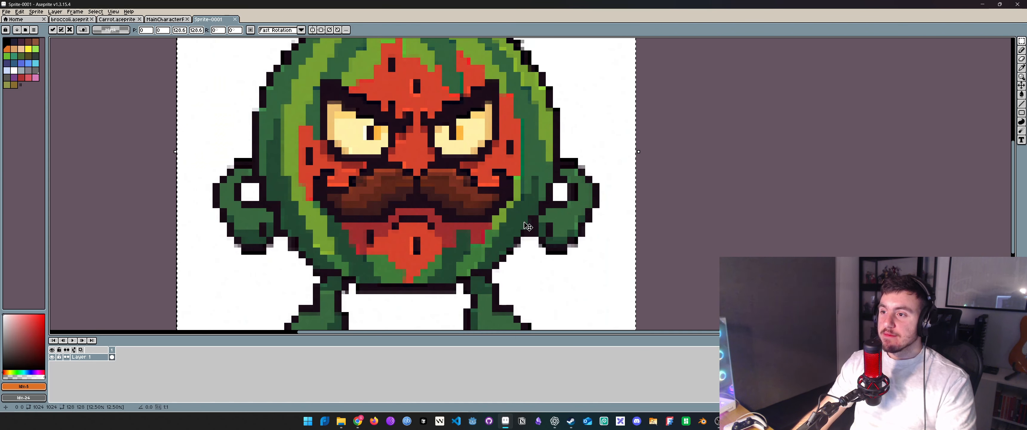
pyautogui.scroll(-3, 532, 226)
pyautogui.press('Return')
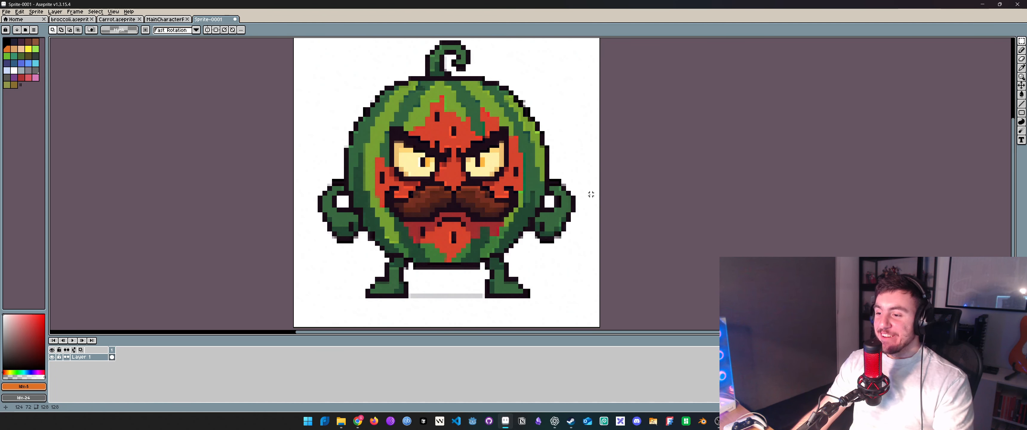
# Step: Examine the scaled watermelon's face, outline and individual pixel colours up close
pyautogui.scroll(1, 584, 189)
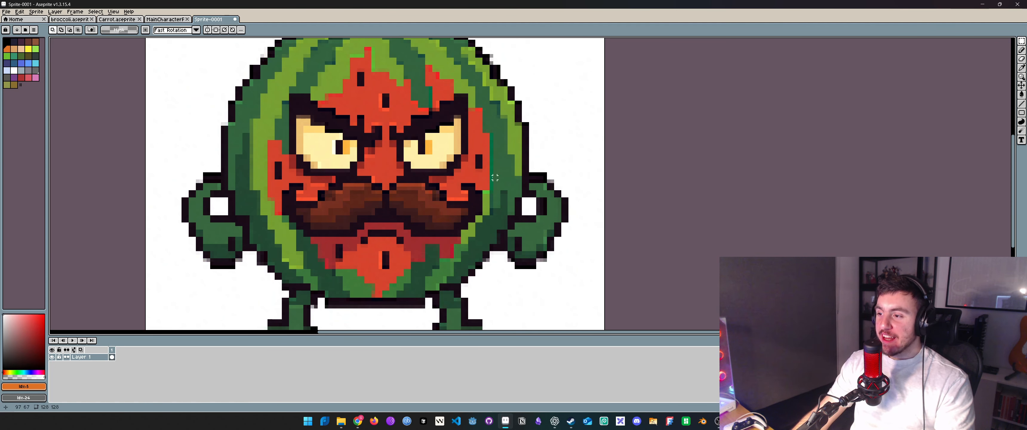
pyautogui.scroll(2, 494, 178)
pyautogui.scroll(-10, 541, 153)
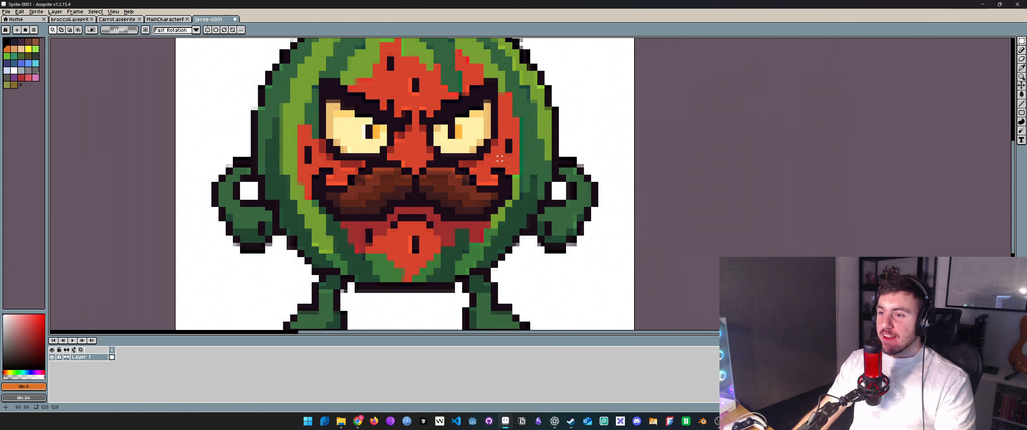
pyautogui.moveTo(445, 140); pyautogui.dragTo(497, 178)
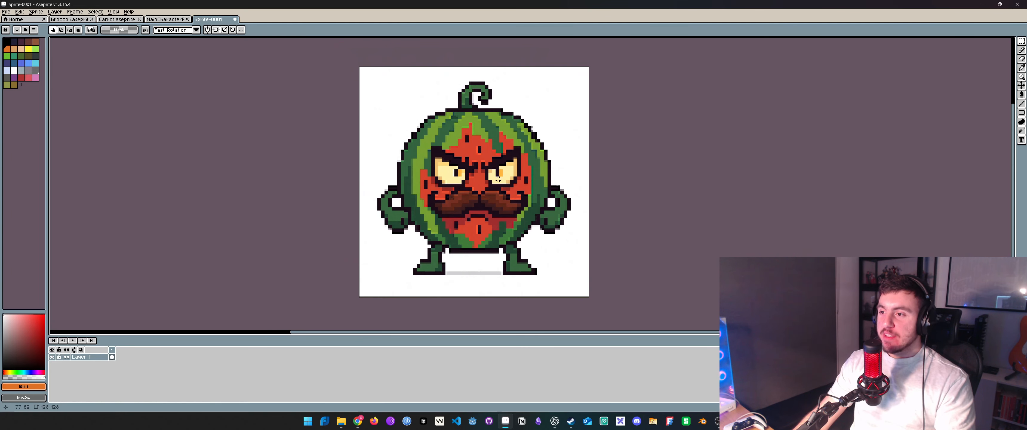
pyautogui.scroll(2, 414, 137)
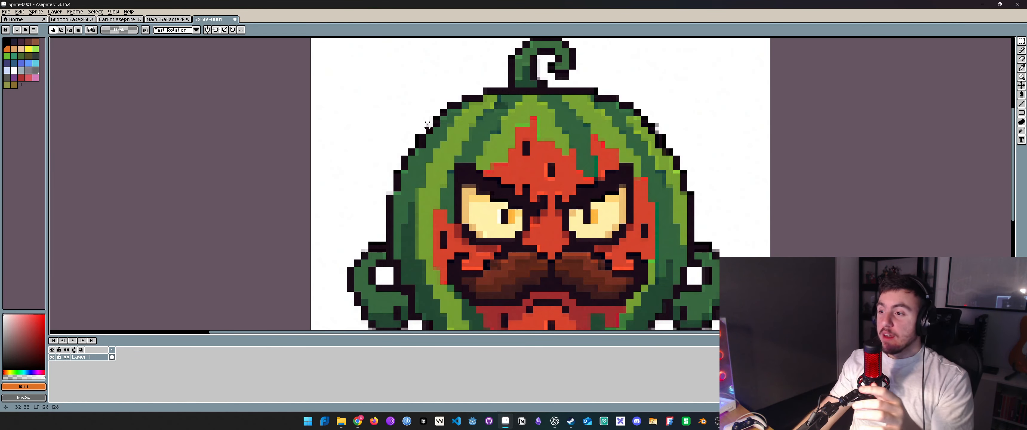
pyautogui.scroll(-2, 427, 123)
pyautogui.scroll(5, 383, 178)
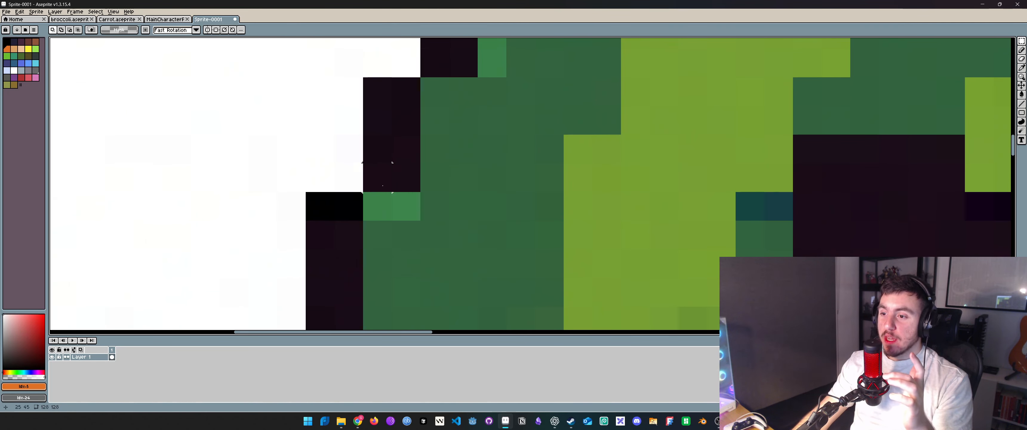
# Step: Compare the scaled watermelon's edge pixels with the original image in ChatGPT, and return to Aseprite
pyautogui.scroll(-2, 383, 177)
pyautogui.scroll(4, 433, 200)
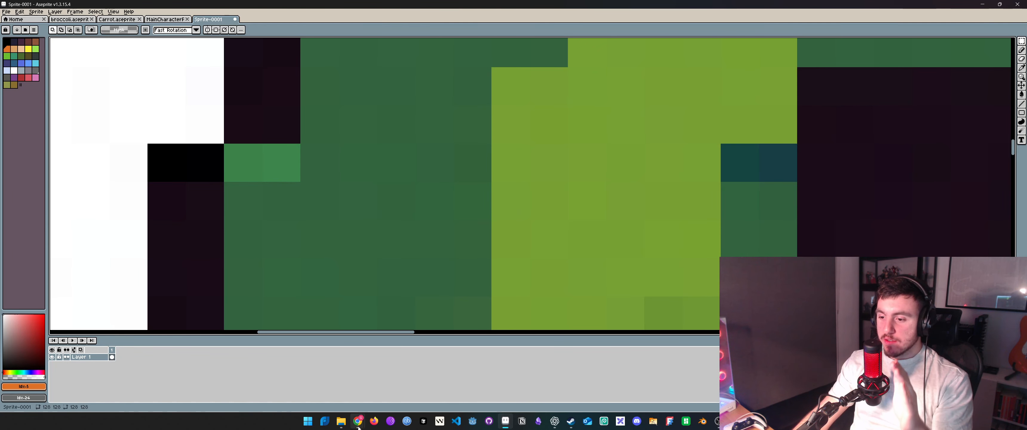
pyautogui.click(554, 420)
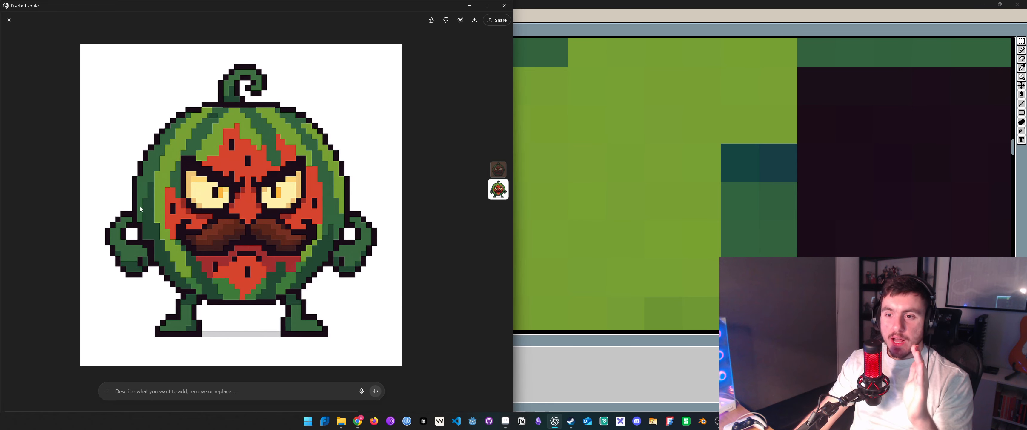
pyautogui.click(549, 87)
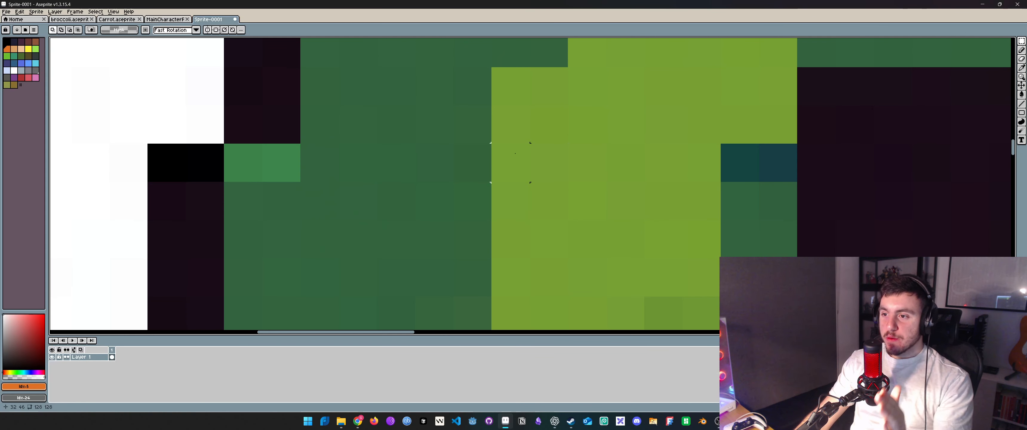
# Step: Examine the scaled watermelon's rind, outline and face at several magnifications
pyautogui.scroll(-2, 513, 156)
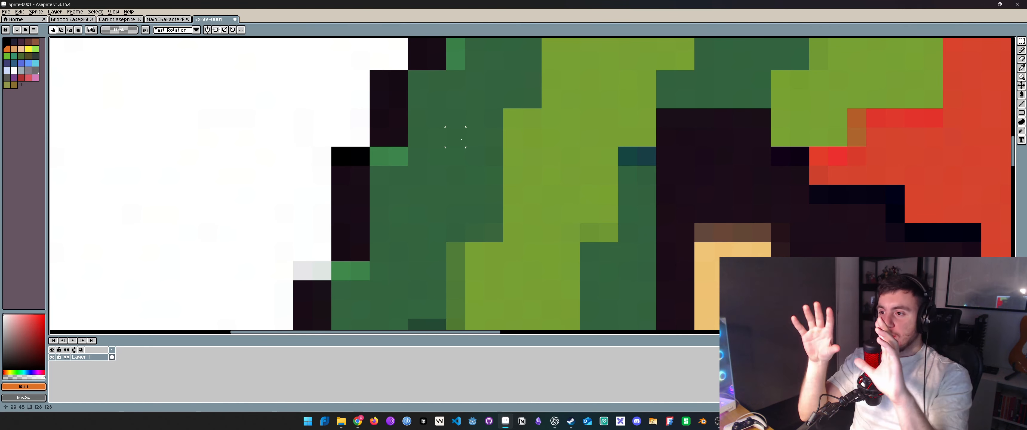
pyautogui.scroll(-4, 455, 137)
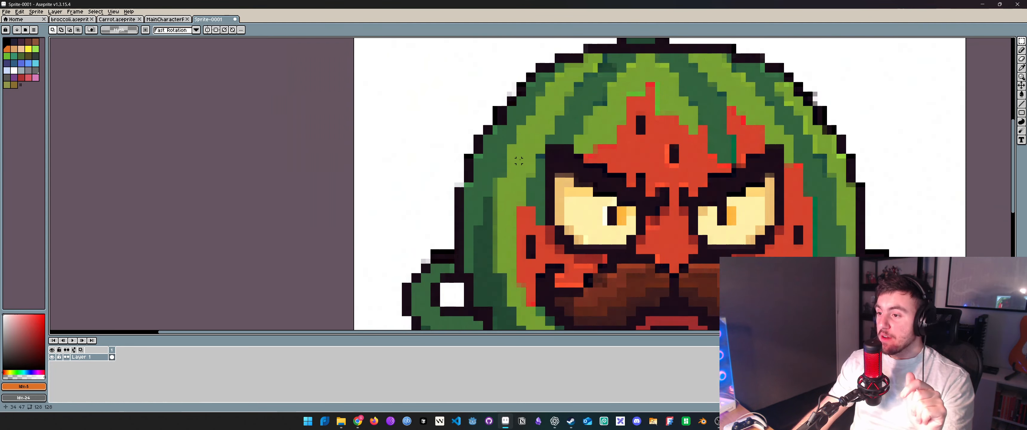
pyautogui.moveTo(570, 160); pyautogui.dragTo(486, 153)
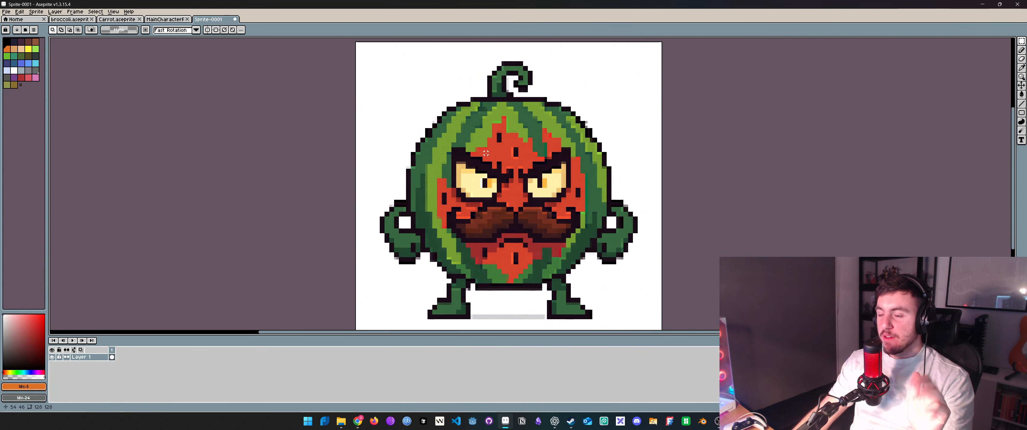
pyautogui.scroll(-2, 518, 167)
pyautogui.scroll(4, 522, 174)
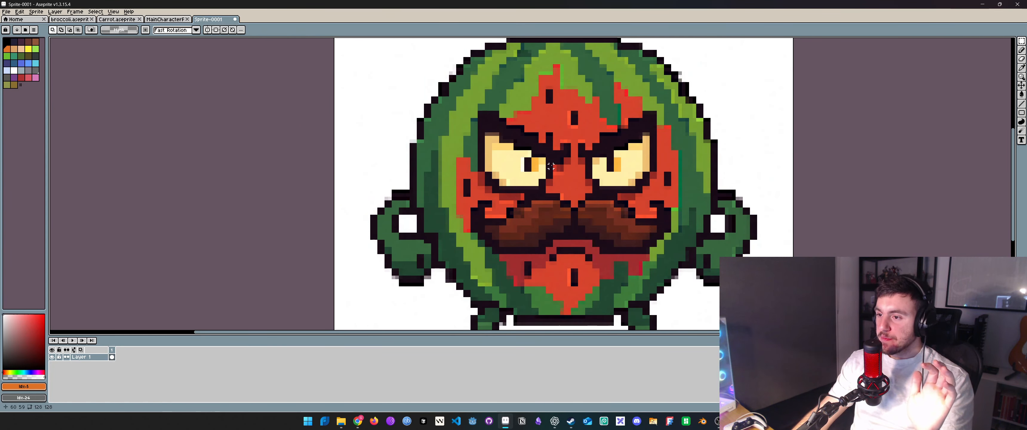
pyautogui.scroll(5, 551, 167)
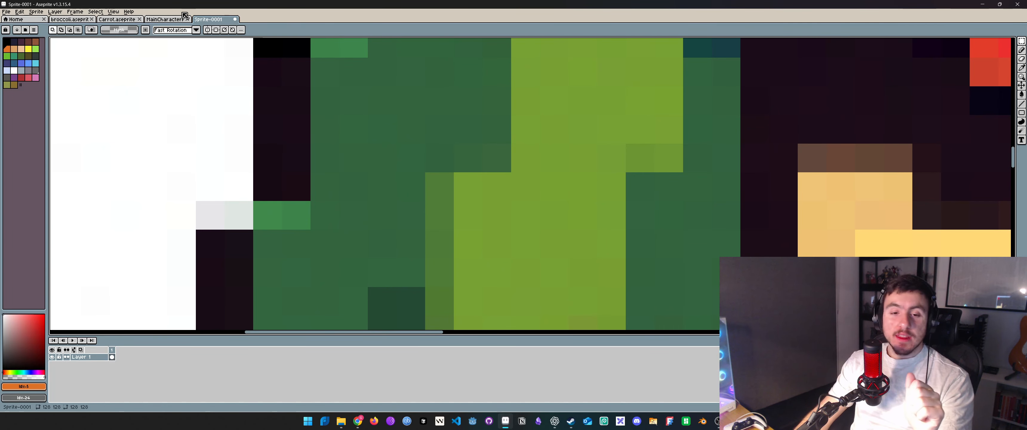
# Step: Switch to the main character apple sprite and examine its outline, sunglasses, mouth and shading up close for comparison
pyautogui.click(176, 19)
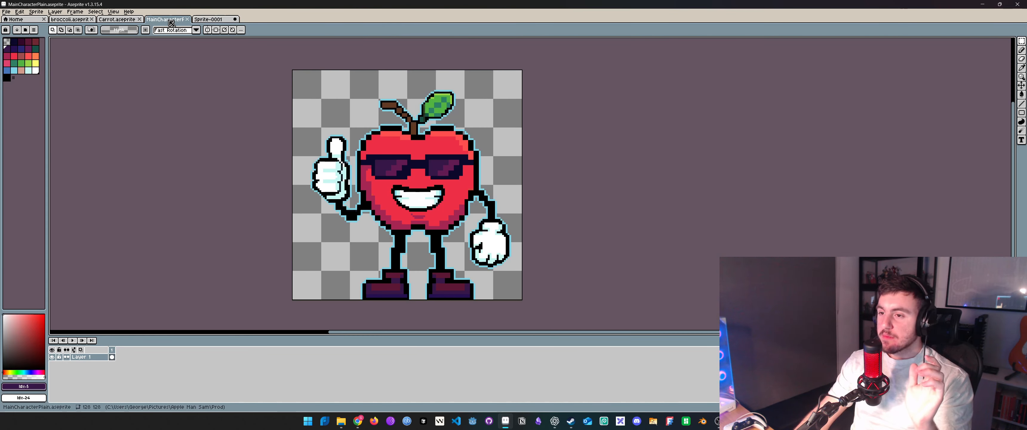
pyautogui.scroll(6, 371, 145)
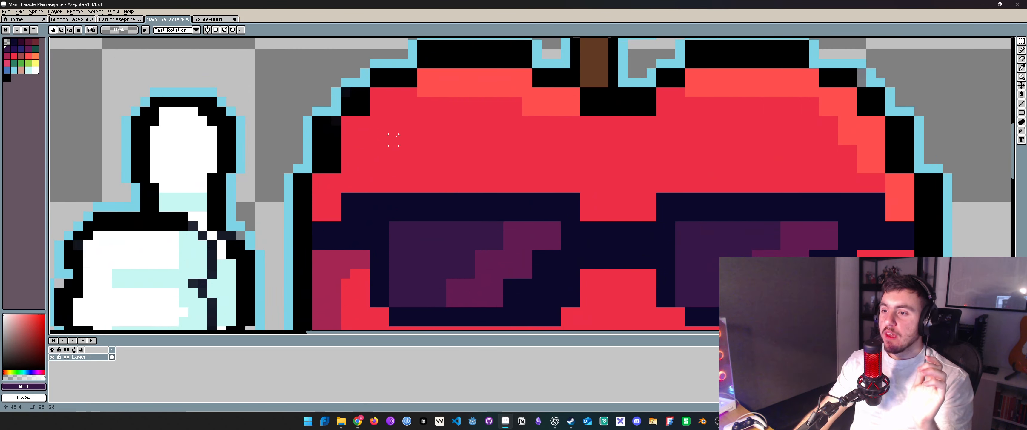
pyautogui.scroll(-1, 450, 159)
pyautogui.scroll(-1, 470, 103)
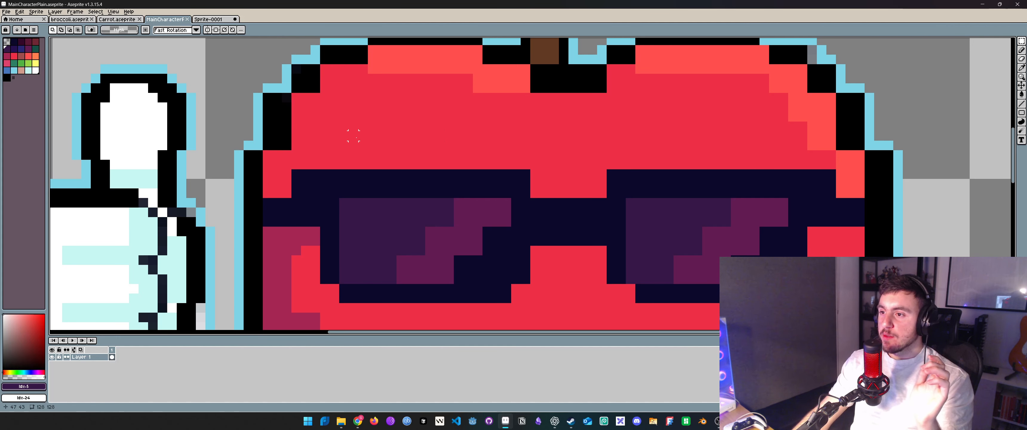
pyautogui.scroll(-5, 423, 138)
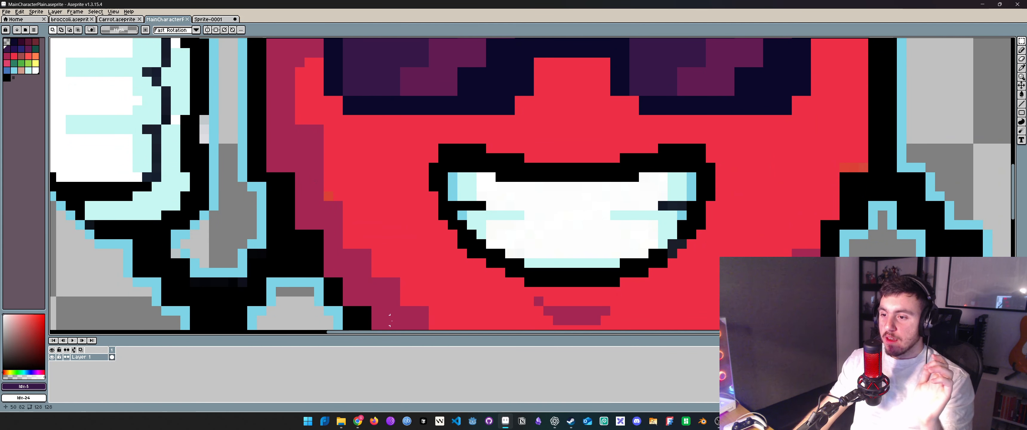
pyautogui.scroll(-4, 398, 224)
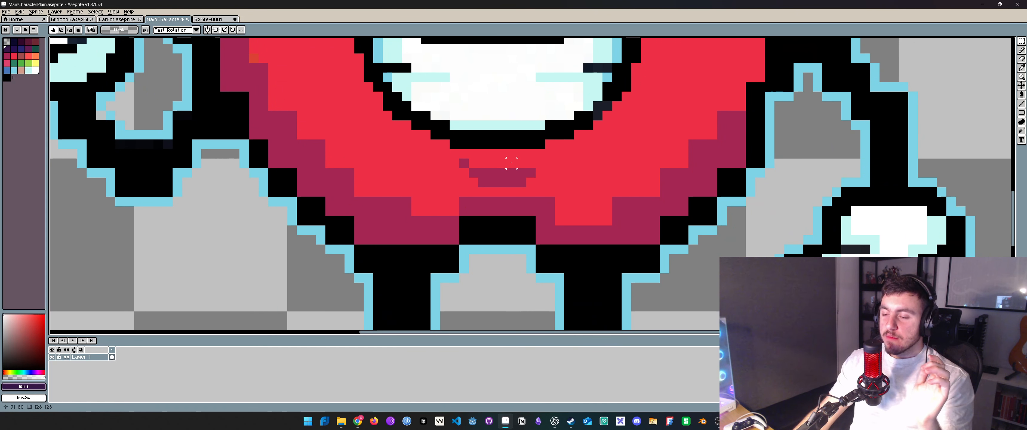
pyautogui.moveTo(575, 146); pyautogui.dragTo(528, 220)
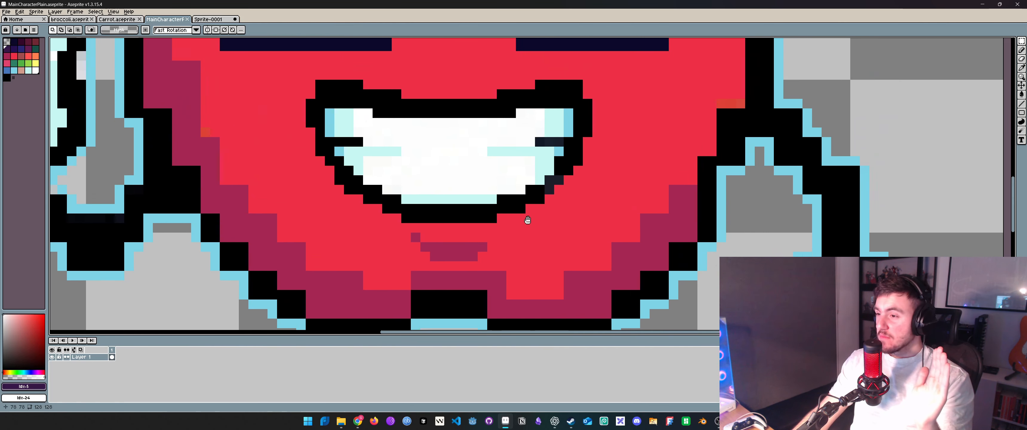
pyautogui.scroll(-5, 528, 220)
pyautogui.scroll(6, 541, 113)
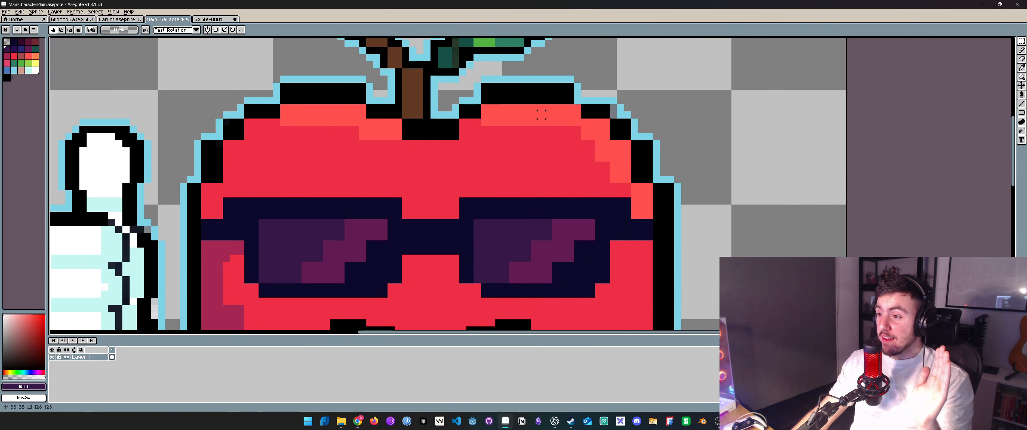
pyautogui.scroll(-4, 527, 182)
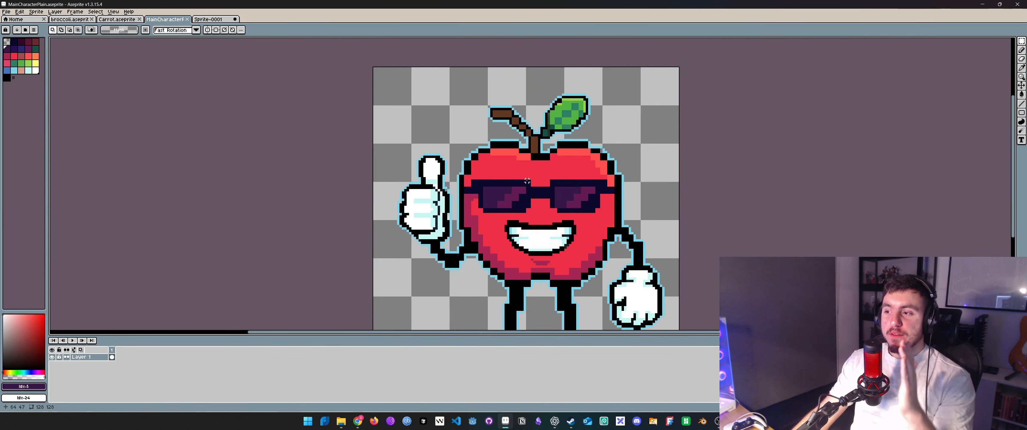
pyautogui.scroll(-1, 618, 198)
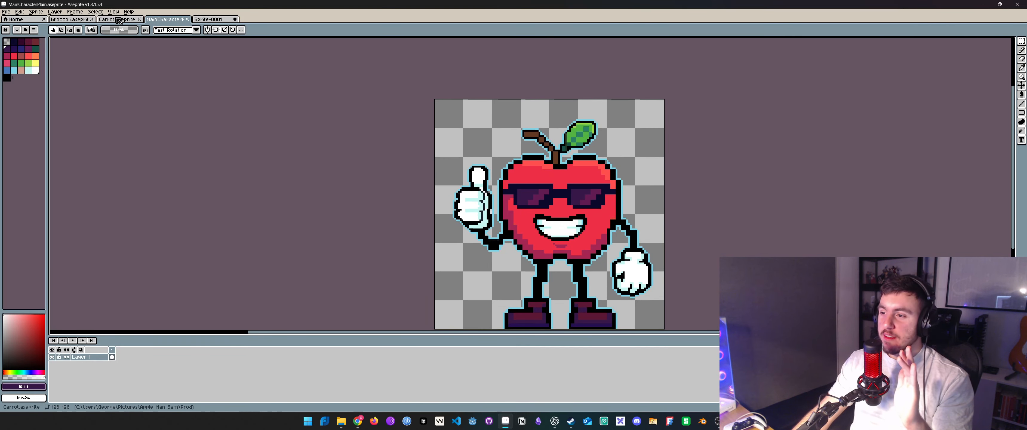
# Step: Switch to the broccoli sprite and examine the pixels of its eyes, moustache and lower face
pyautogui.click(70, 19)
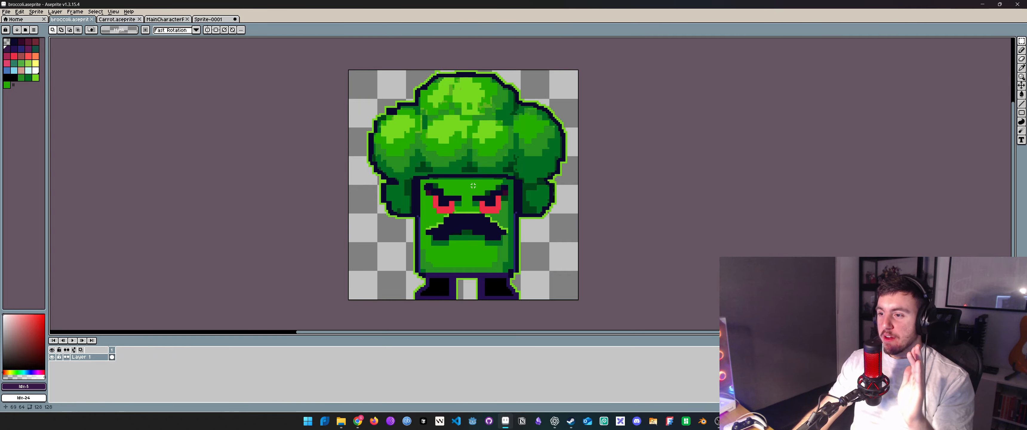
pyautogui.scroll(2, 474, 190)
pyautogui.moveTo(476, 214); pyautogui.dragTo(486, 138)
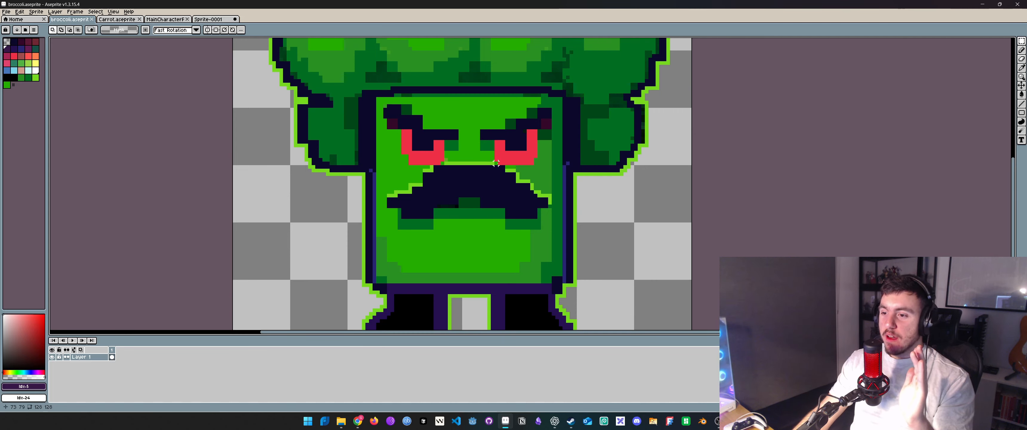
pyautogui.scroll(2, 453, 199)
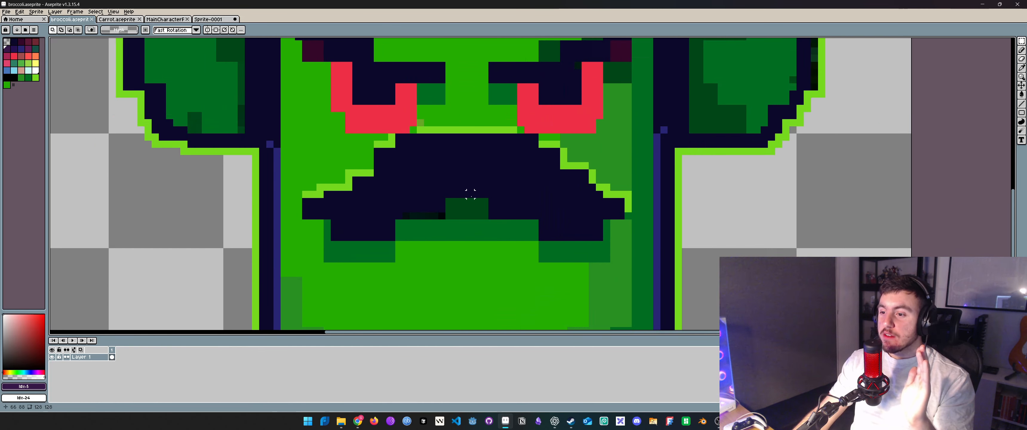
pyautogui.scroll(-2, 458, 216)
pyautogui.scroll(1, 460, 231)
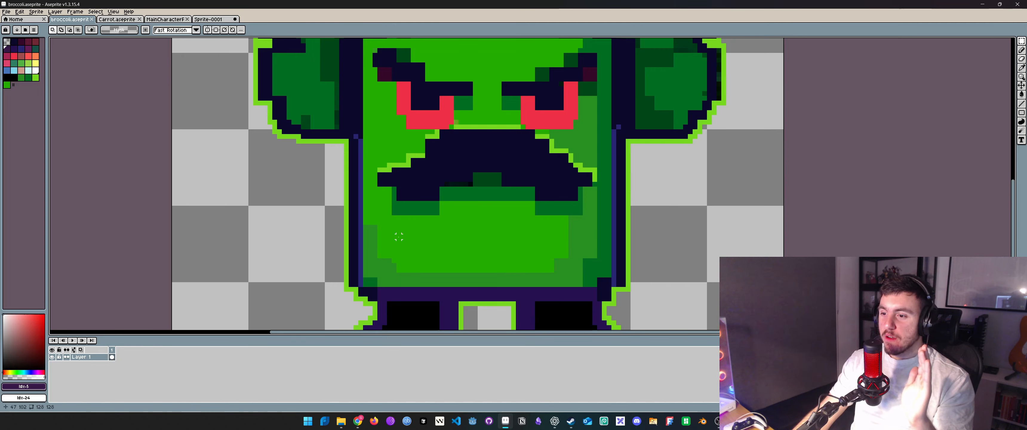
pyautogui.scroll(-2, 489, 179)
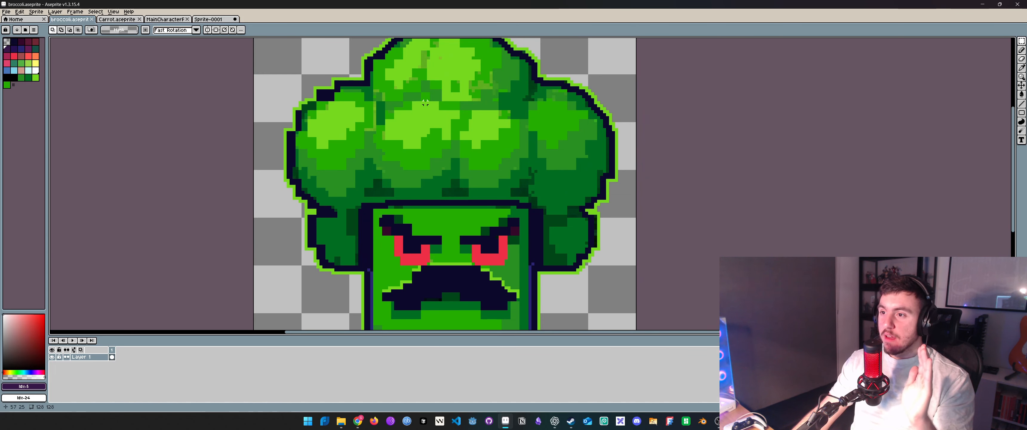
# Step: Examine the shading and stray pixels on the broccoli's crown, and look over the whole figure and face
pyautogui.scroll(3, 425, 103)
pyautogui.scroll(3, 419, 103)
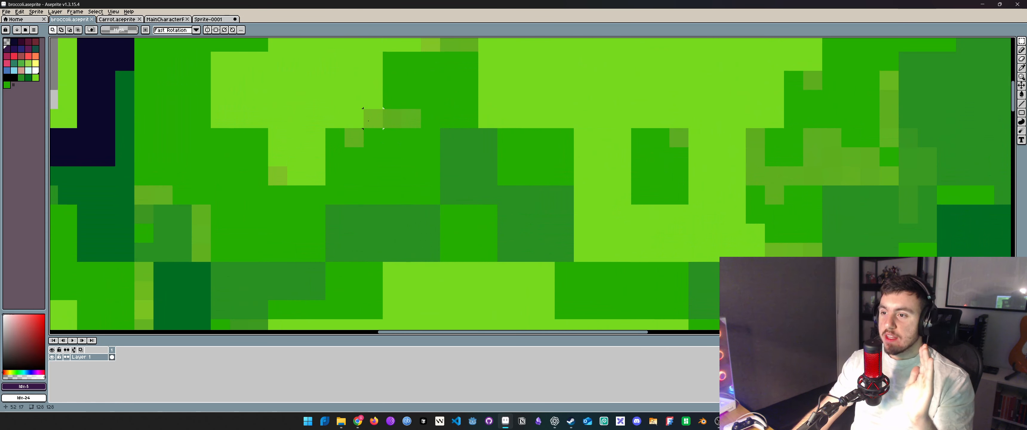
pyautogui.scroll(-2, 373, 118)
pyautogui.scroll(1, 416, 143)
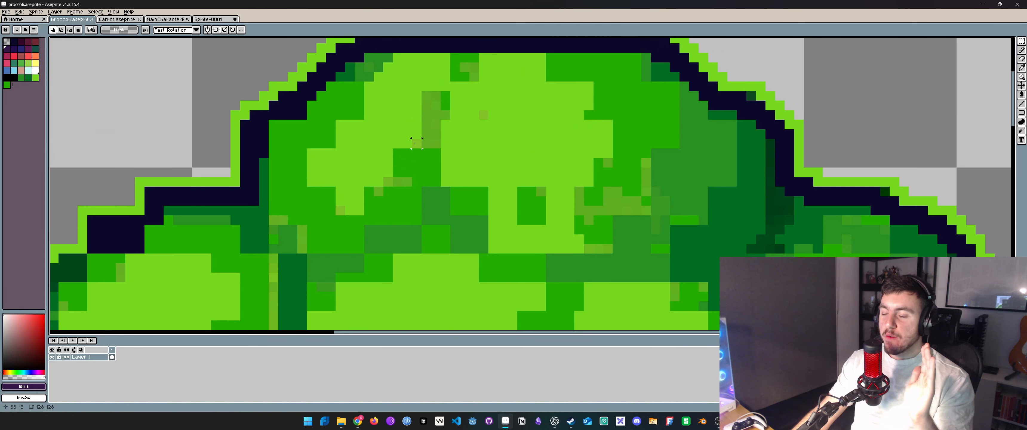
pyautogui.scroll(-3, 617, 199)
pyautogui.scroll(1, 531, 141)
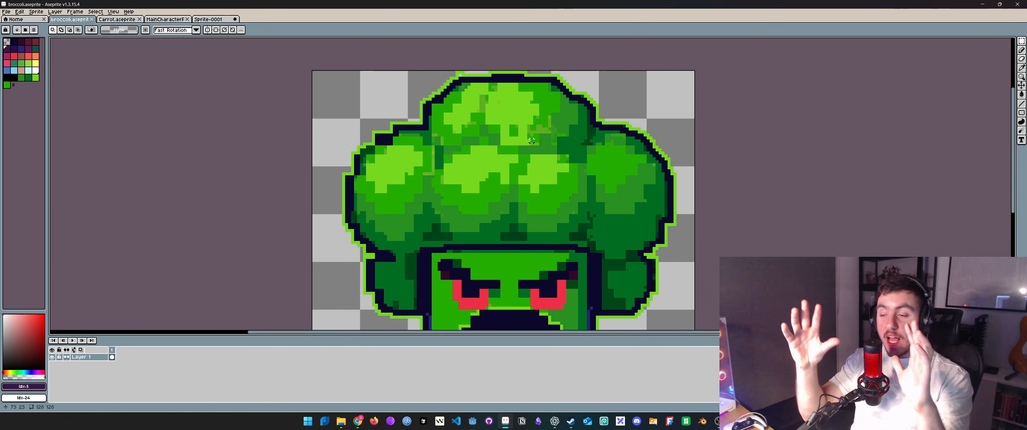
pyautogui.scroll(-3, 534, 141)
pyautogui.scroll(1, 539, 167)
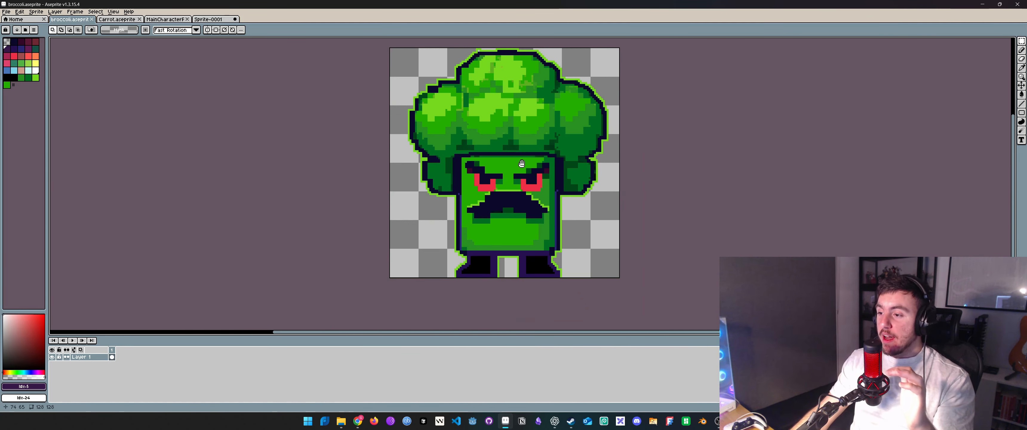
pyautogui.scroll(2, 548, 199)
pyautogui.moveTo(548, 200); pyautogui.dragTo(486, 182)
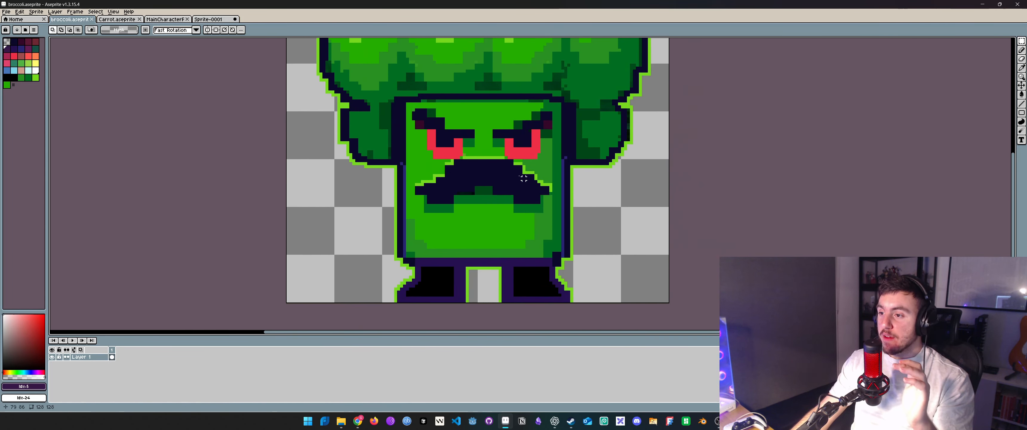
# Step: Compare the broccoli sprite side by side with ChatGPT's original broccoli image, and return Aseprite to full-screen size
pyautogui.doubleClick(607, 15)
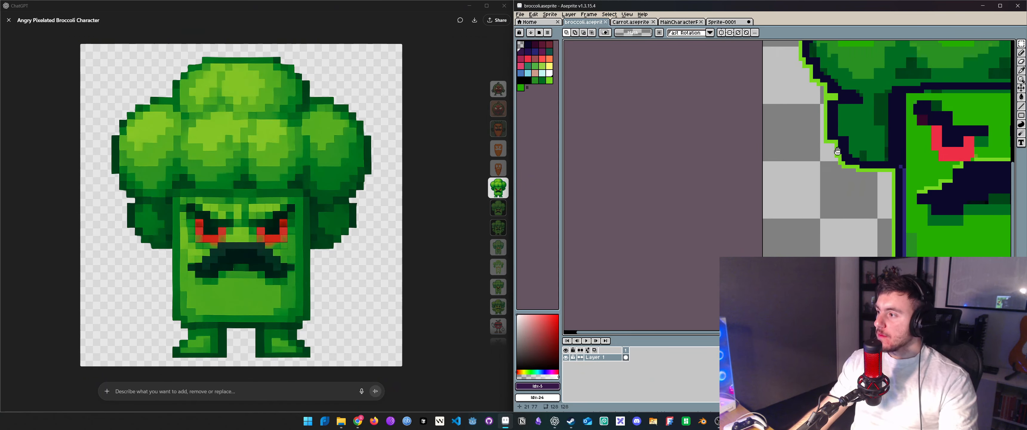
pyautogui.moveTo(813, 255); pyautogui.dragTo(593, 159)
pyautogui.scroll(-3, 593, 159)
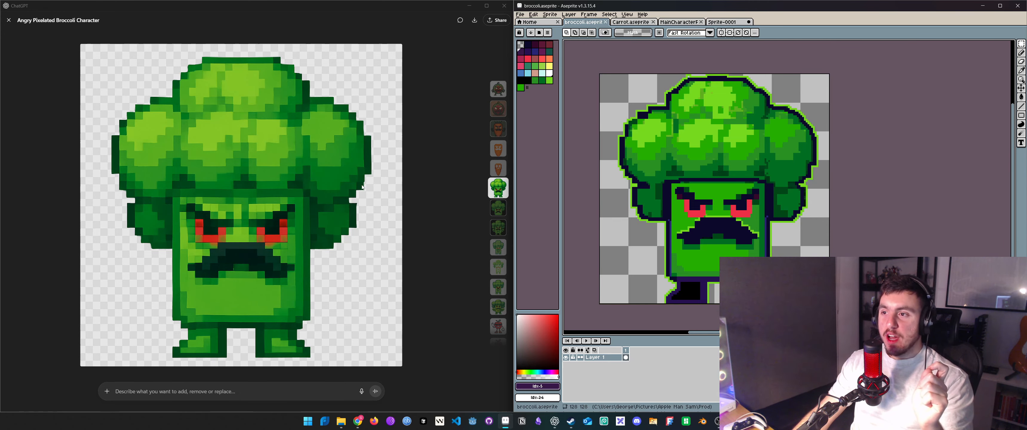
pyautogui.click(469, 5)
pyautogui.click(1000, 6)
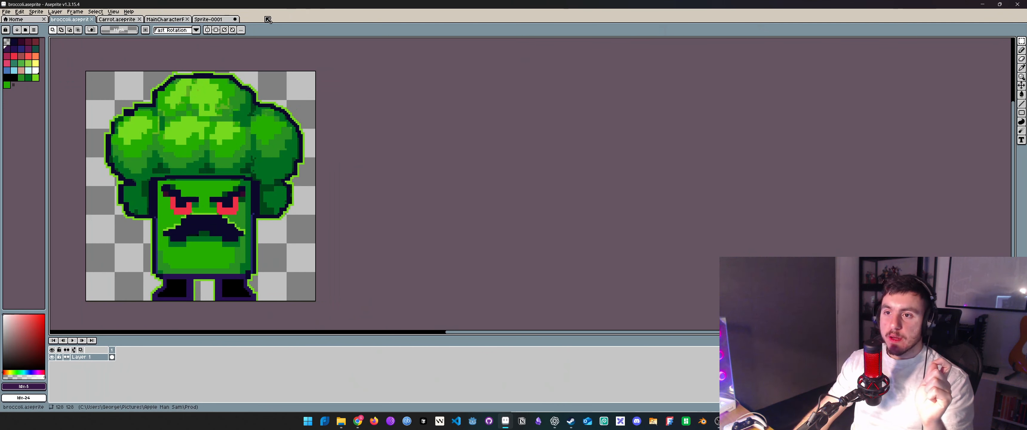
# Step: Return to the watermelon sprite, select its white background with the contiguous Magic Wand at tolerance 0, and inspect the selection's coverage
pyautogui.click(208, 19)
pyautogui.scroll(-2, 506, 156)
pyautogui.scroll(-3, 506, 156)
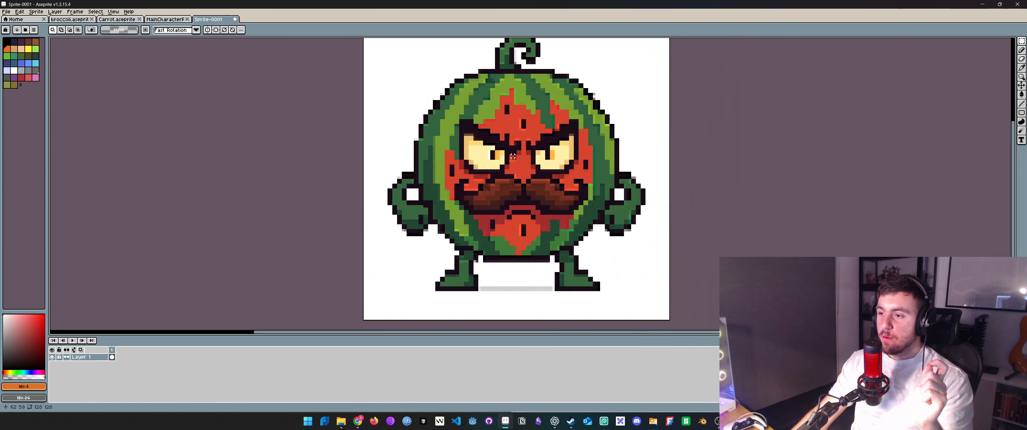
pyautogui.click(1025, 42)
pyautogui.click(1012, 40)
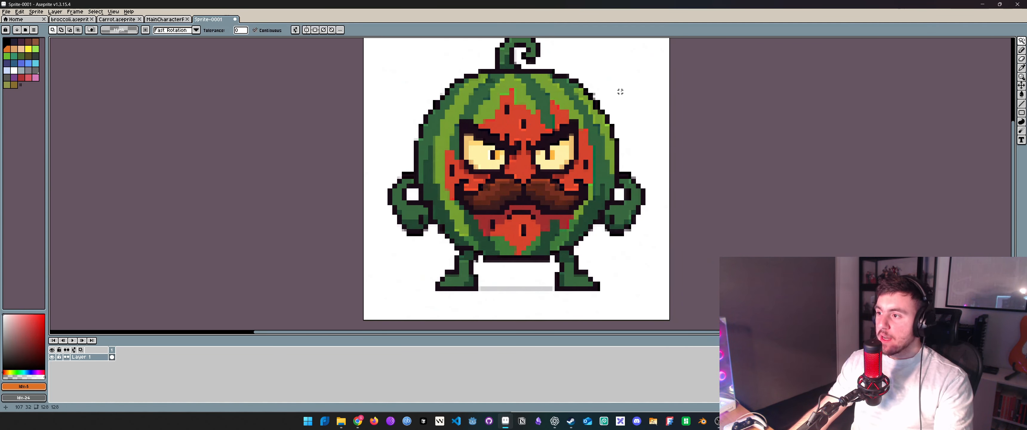
pyautogui.click(631, 105)
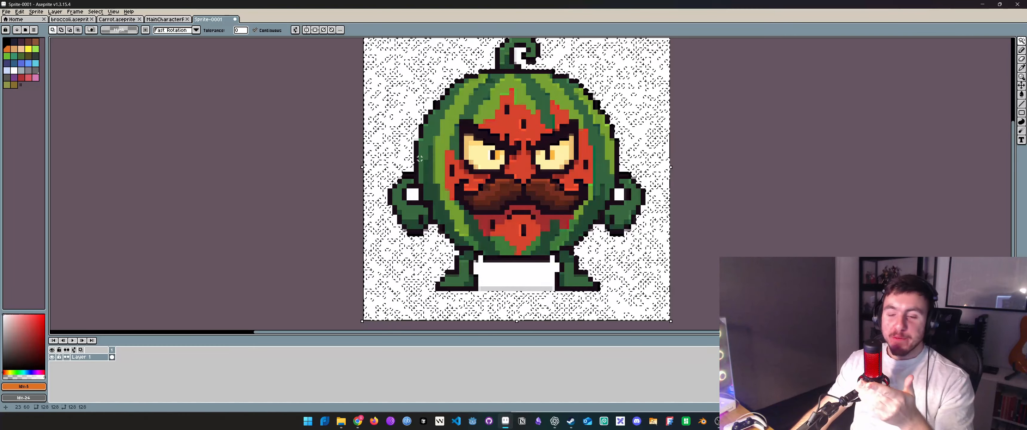
pyautogui.scroll(5, 388, 251)
pyautogui.scroll(-3, 406, 241)
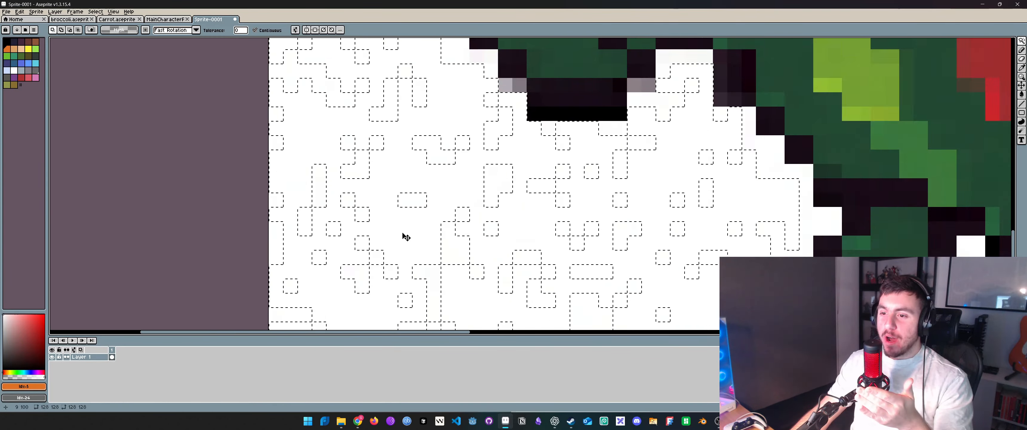
pyautogui.scroll(-3, 405, 235)
pyautogui.scroll(3, 405, 233)
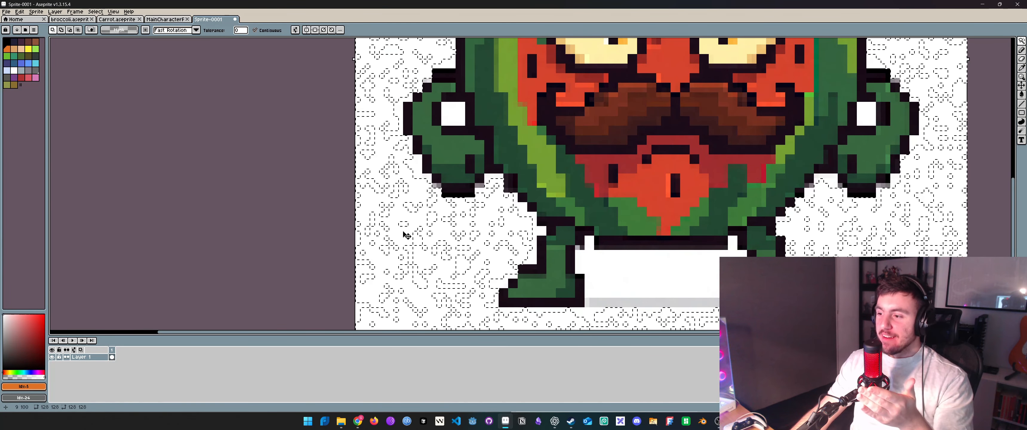
# Step: Clear the background selection and sample the white background (#ffffff) as the foreground colour
pyautogui.scroll(-2, 406, 235)
pyautogui.scroll(4, 403, 232)
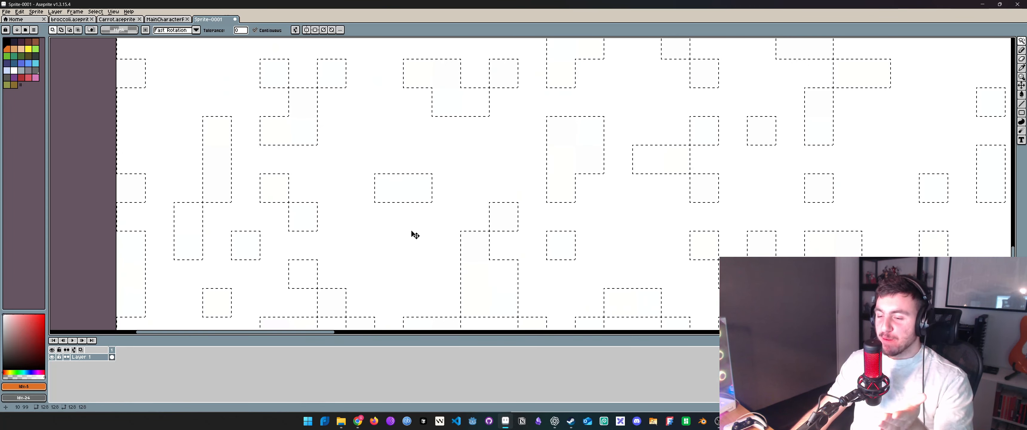
pyautogui.scroll(-3, 412, 233)
pyautogui.scroll(-1, 418, 232)
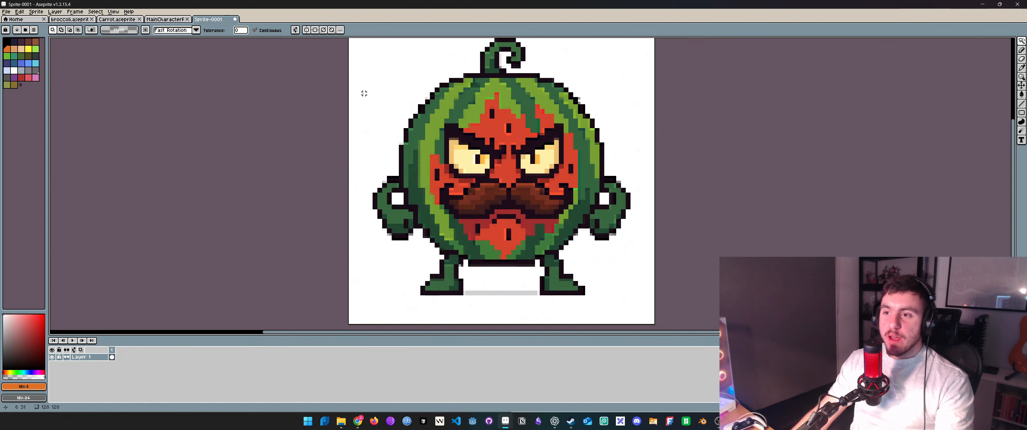
pyautogui.press('i')
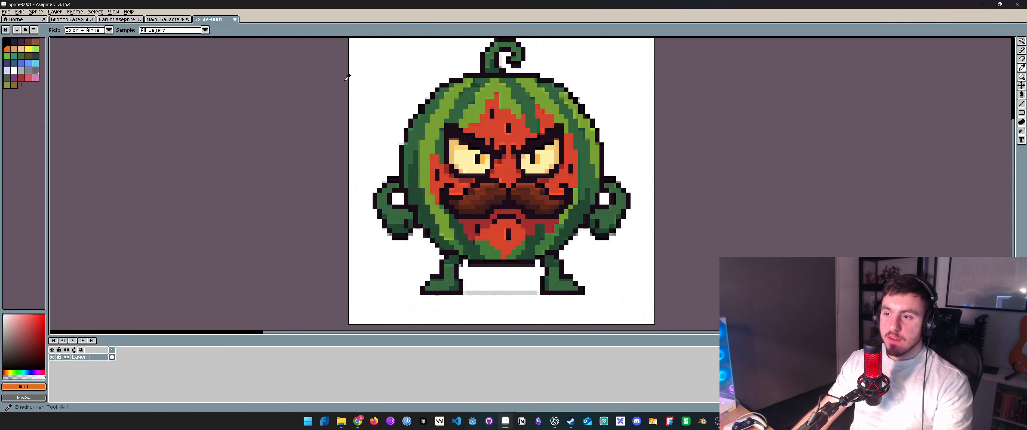
pyautogui.click(353, 66)
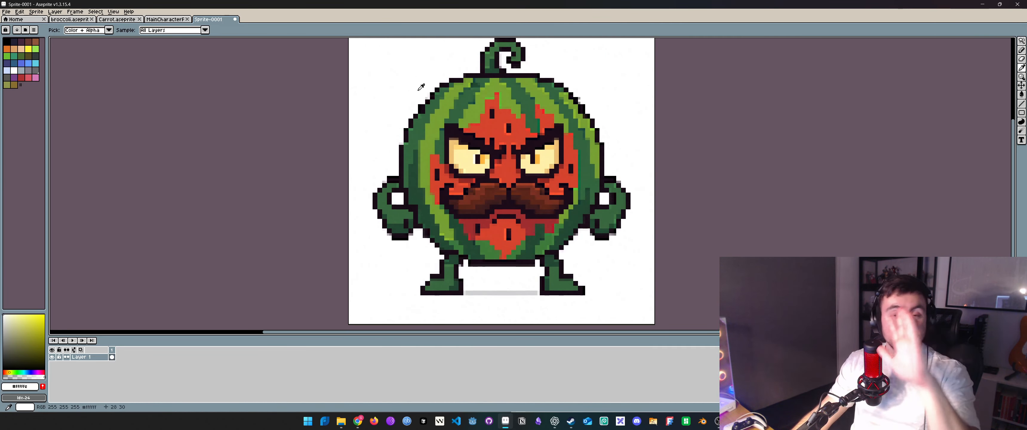
pyautogui.scroll(5, 403, 76)
pyautogui.scroll(-3, 406, 85)
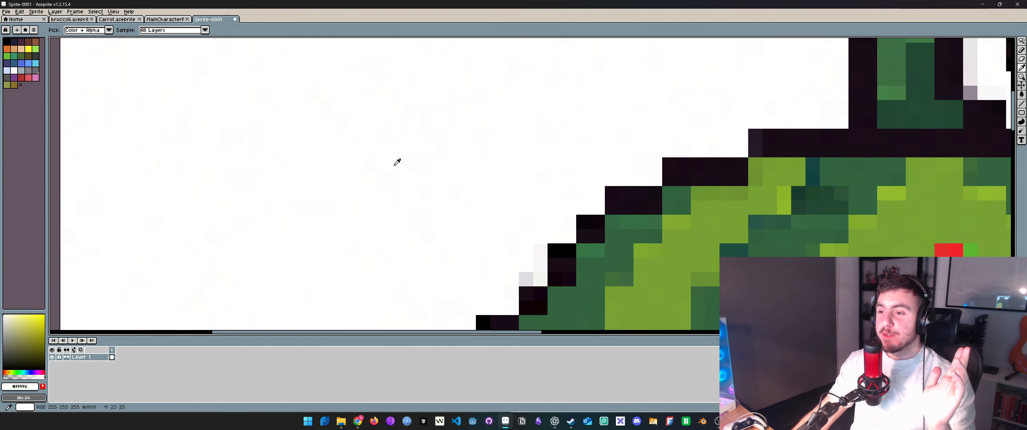
pyautogui.click(354, 107)
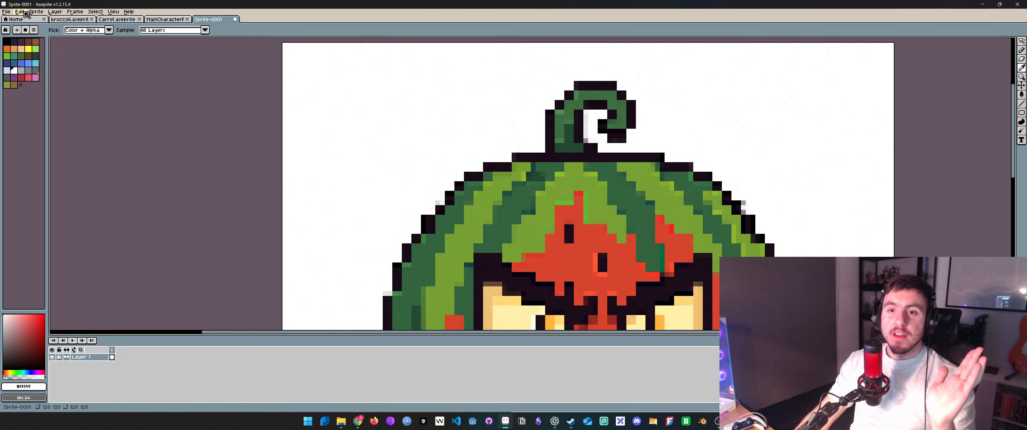
# Step: Start Replace Color from white #ffffff and set the replacement to the transparent mask colour
pyautogui.click(19, 12)
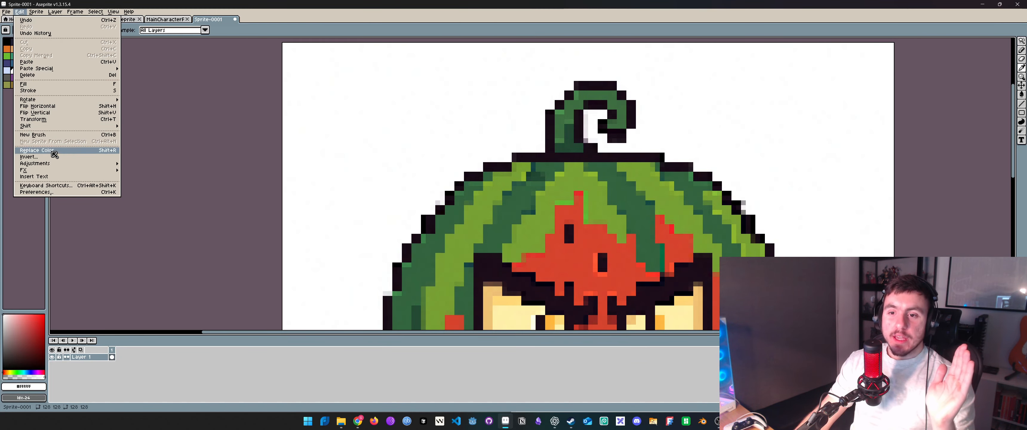
pyautogui.click(54, 150)
pyautogui.scroll(-5, 483, 160)
pyautogui.scroll(3, 546, 183)
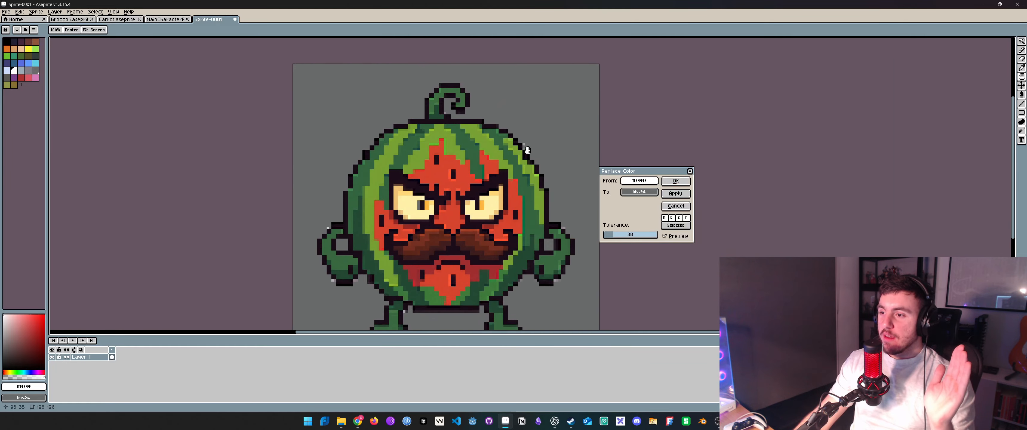
pyautogui.click(638, 194)
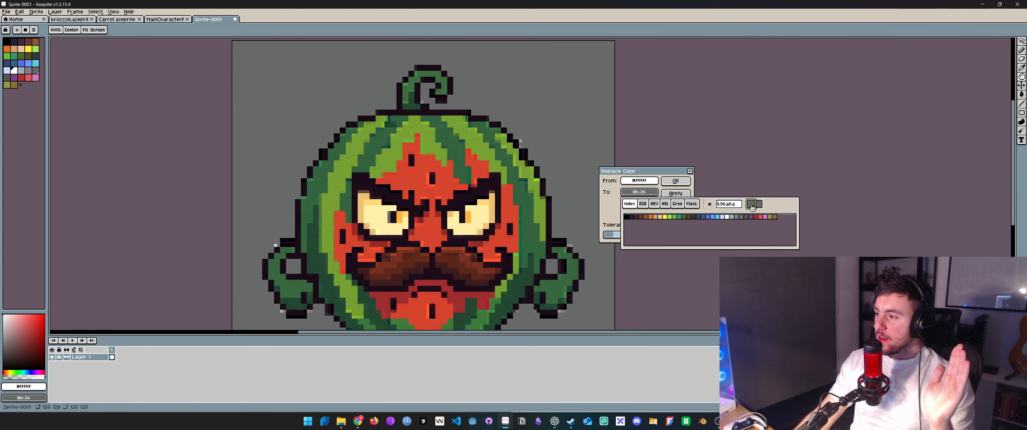
pyautogui.click(692, 204)
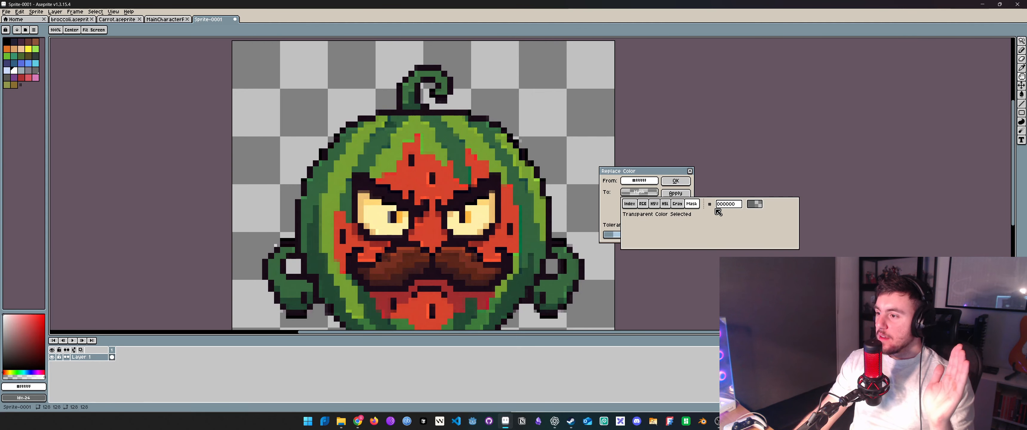
pyautogui.click(589, 217)
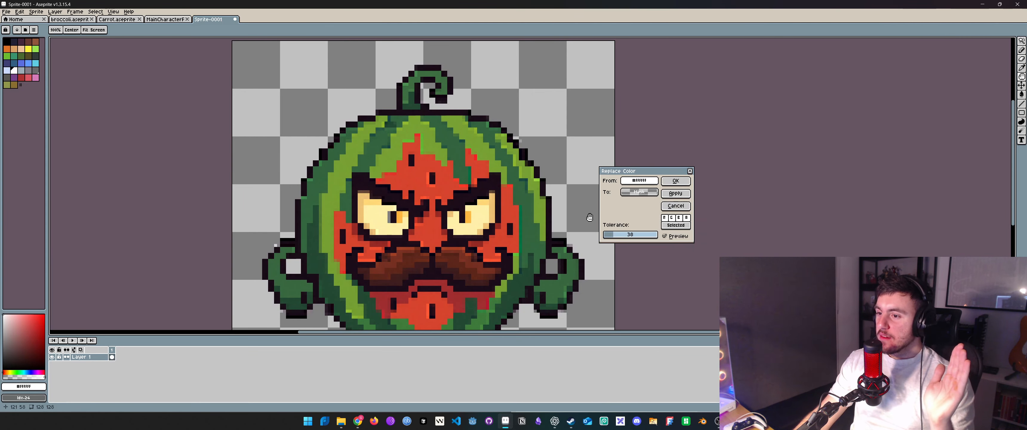
# Step: Check the previewed edges around the legs, set the colour replacement tolerance to 15 and apply it
pyautogui.scroll(-2, 551, 233)
pyautogui.moveTo(546, 244); pyautogui.dragTo(548, 187)
pyautogui.scroll(1, 549, 191)
pyautogui.scroll(1, 627, 236)
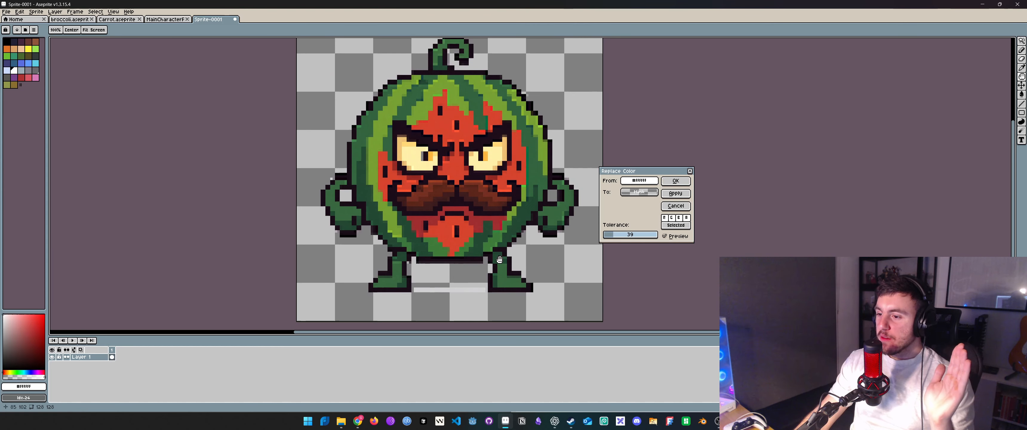
pyautogui.moveTo(499, 260); pyautogui.dragTo(517, 228)
pyautogui.moveTo(614, 238); pyautogui.dragTo(611, 239)
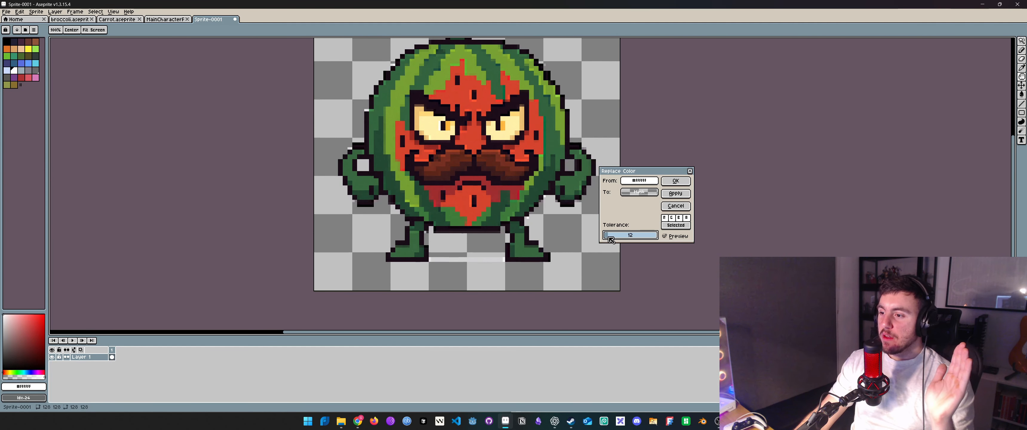
pyautogui.moveTo(611, 239); pyautogui.dragTo(610, 239)
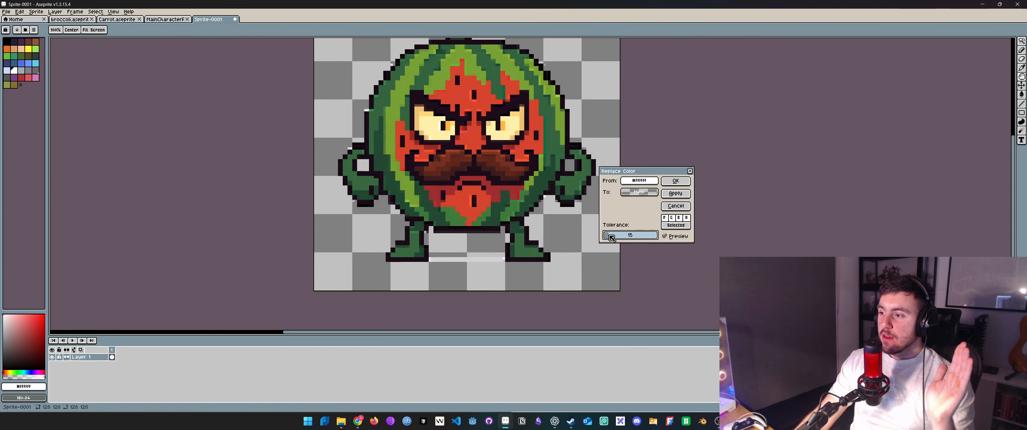
pyautogui.click(675, 180)
# Step: Erase the leftover pale grey shadow strip between the watermelon's feet with the 1-pixel brush
pyautogui.scroll(-3, 511, 238)
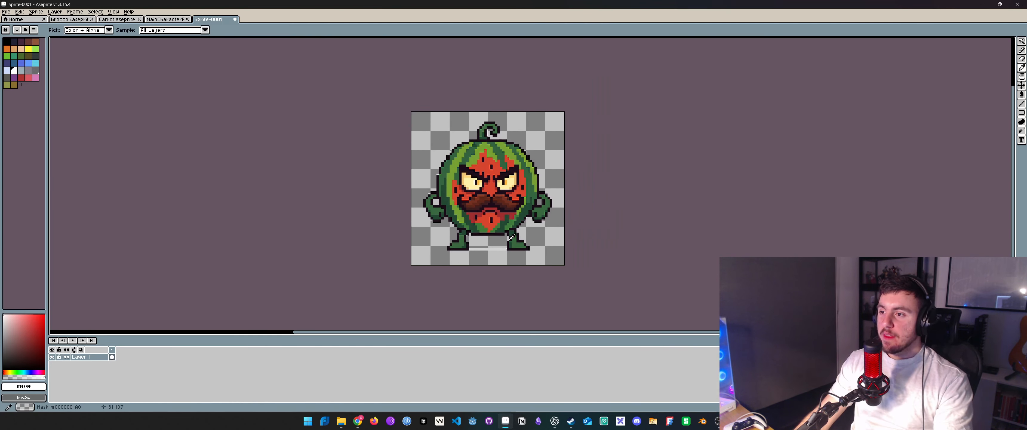
pyautogui.scroll(3, 511, 237)
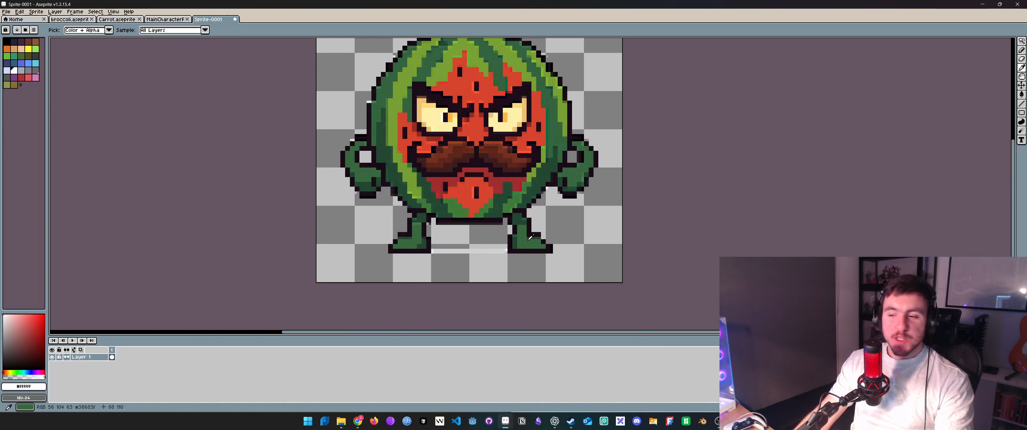
pyautogui.press('b')
pyautogui.scroll(3, 404, 250)
pyautogui.moveTo(400, 244); pyautogui.dragTo(509, 240)
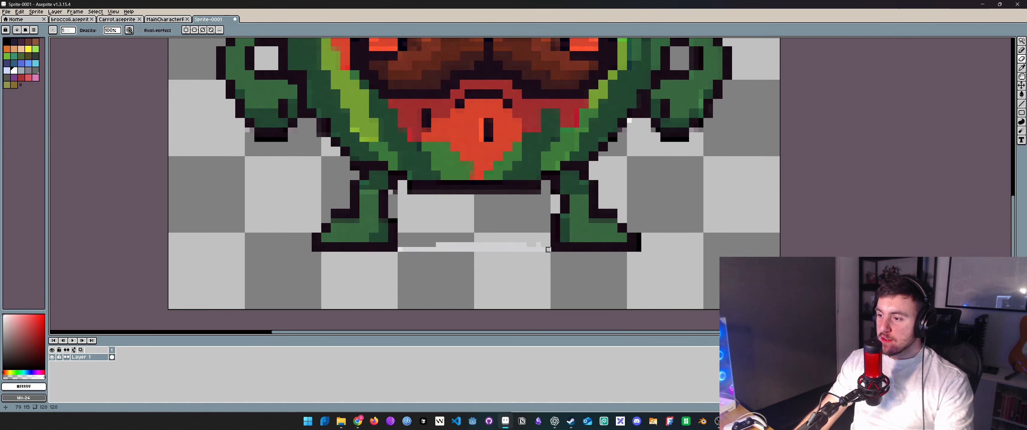
pyautogui.moveTo(543, 250)
pyautogui.mouseDown()
pyautogui.moveTo(400, 249)
pyautogui.moveTo(524, 245)
pyautogui.mouseUp()
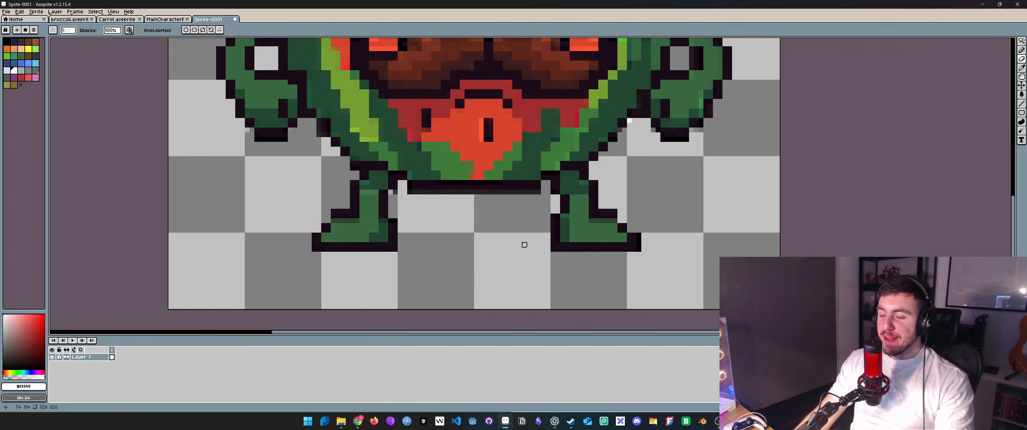
# Step: Erase the stray pale pixels beside the watermelon's left outline and above its left arm
pyautogui.scroll(-2, 524, 240)
pyautogui.scroll(2, 384, 166)
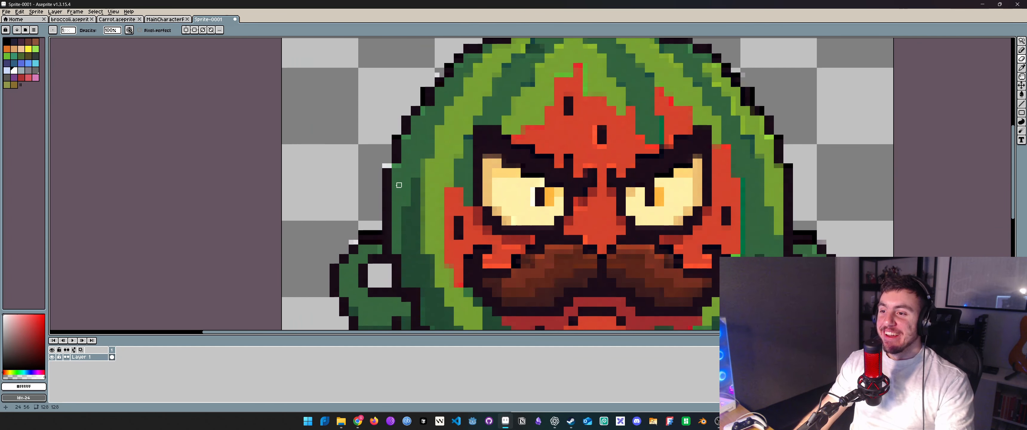
pyautogui.click(385, 166)
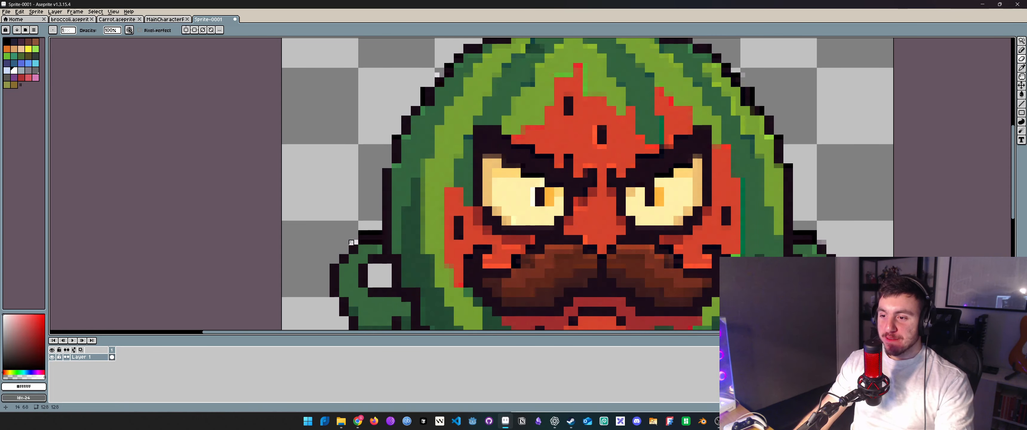
pyautogui.click(351, 243)
# Step: Erase the pale vertical strip inside the stem's curl and check the rest of the sprite for leftovers
pyautogui.scroll(-3, 545, 223)
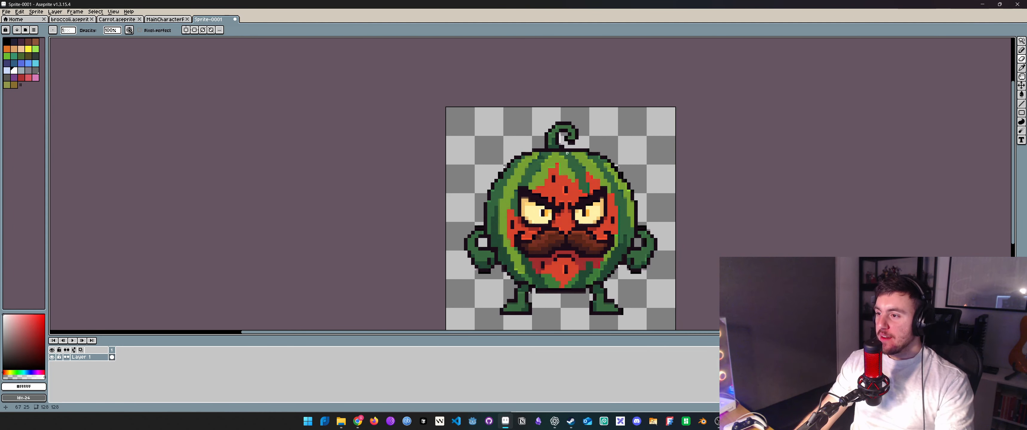
pyautogui.scroll(4, 561, 147)
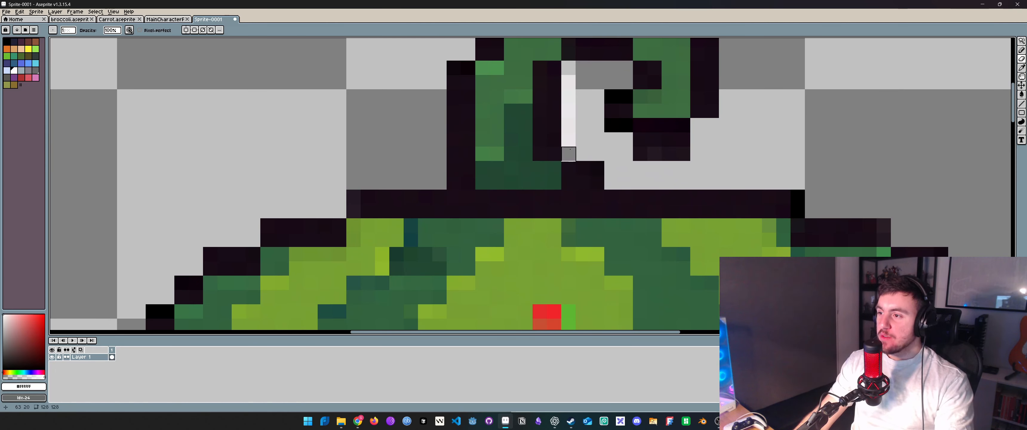
pyautogui.moveTo(568, 156); pyautogui.dragTo(568, 83)
pyautogui.scroll(-4, 582, 111)
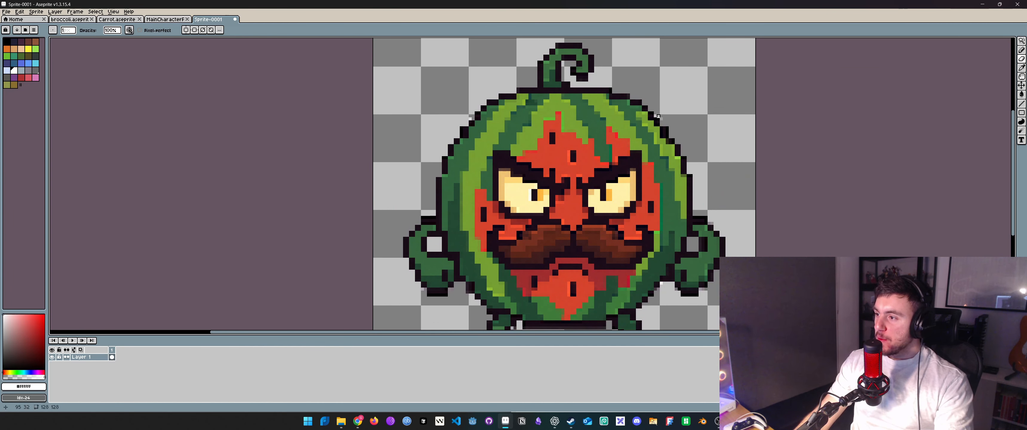
pyautogui.moveTo(692, 218); pyautogui.dragTo(666, 162)
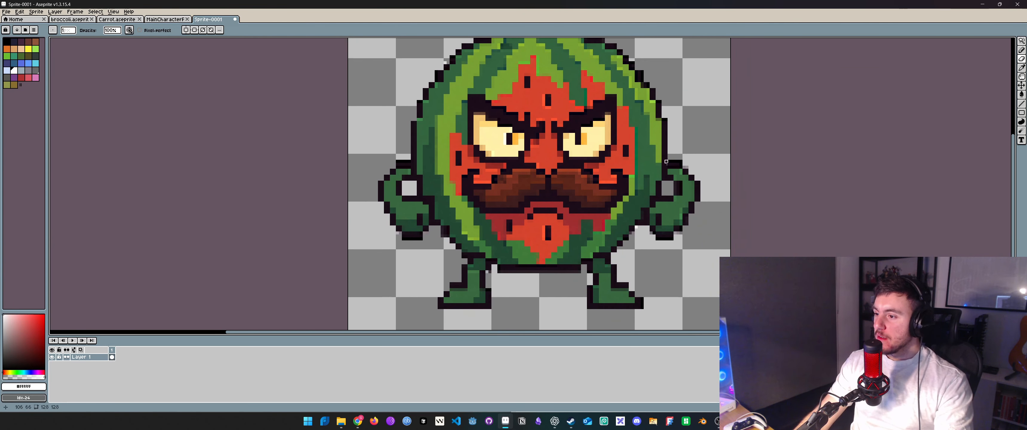
pyautogui.scroll(-2, 596, 201)
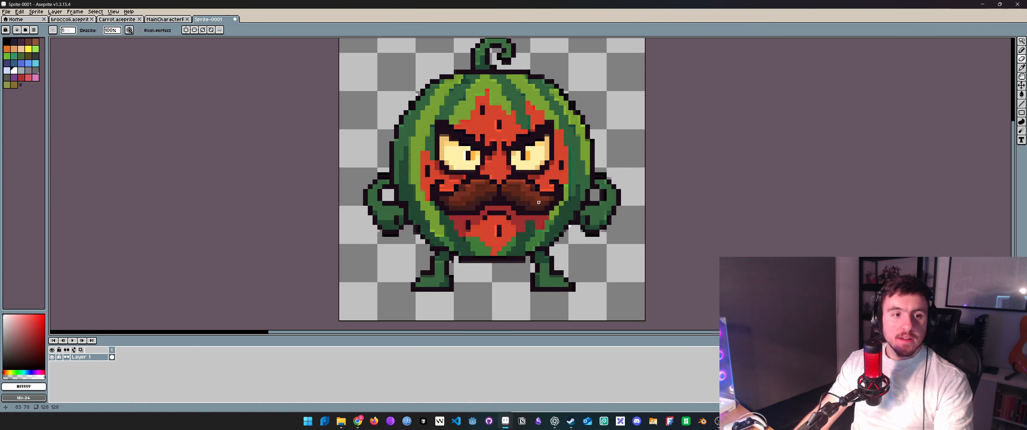
pyautogui.scroll(-1, 539, 202)
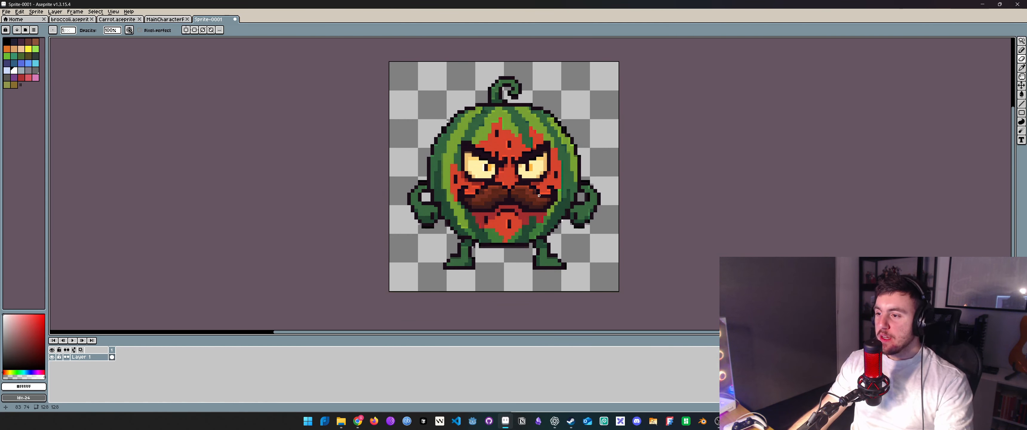
# Step: Switch to Gemini in Chrome and send "this looks crap, can you make it more of a character with limbs and more retro!"
pyautogui.click(358, 421)
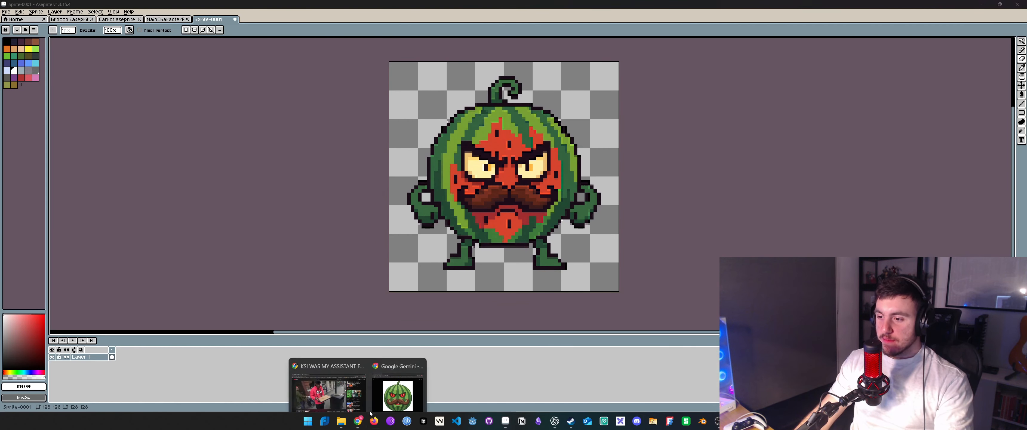
pyautogui.click(398, 383)
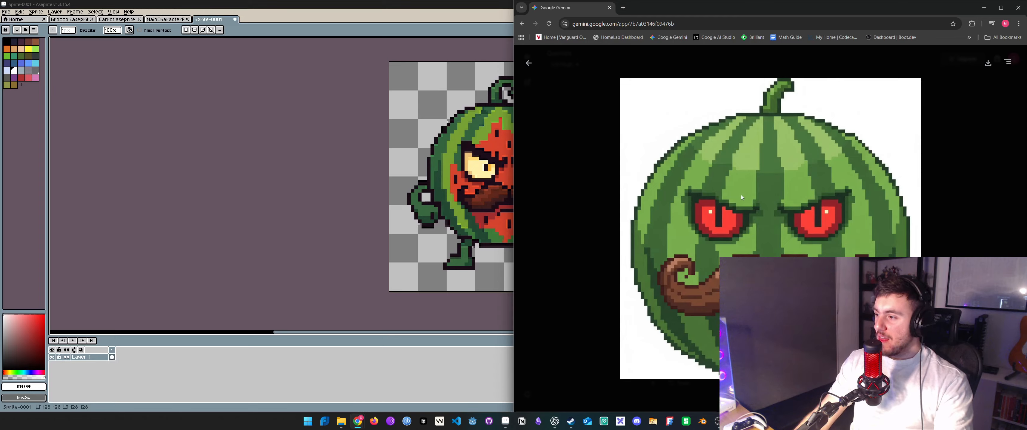
pyautogui.press('Escape')
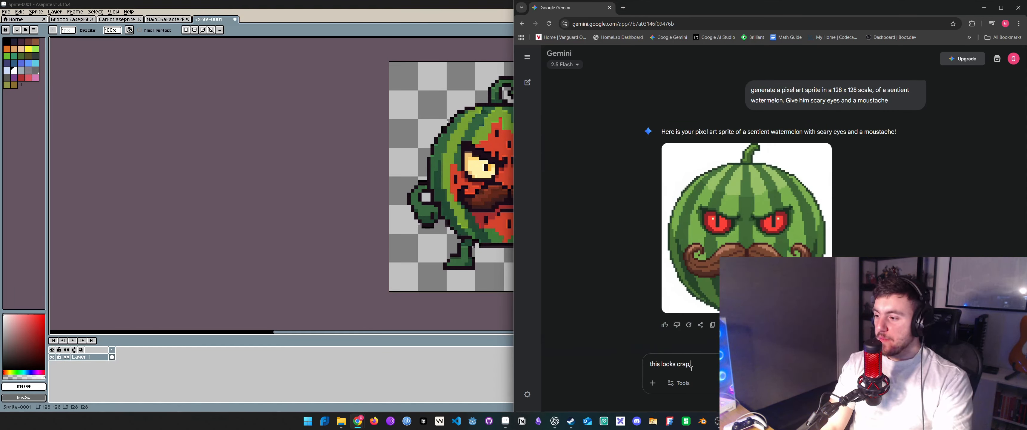
pyautogui.write('m')
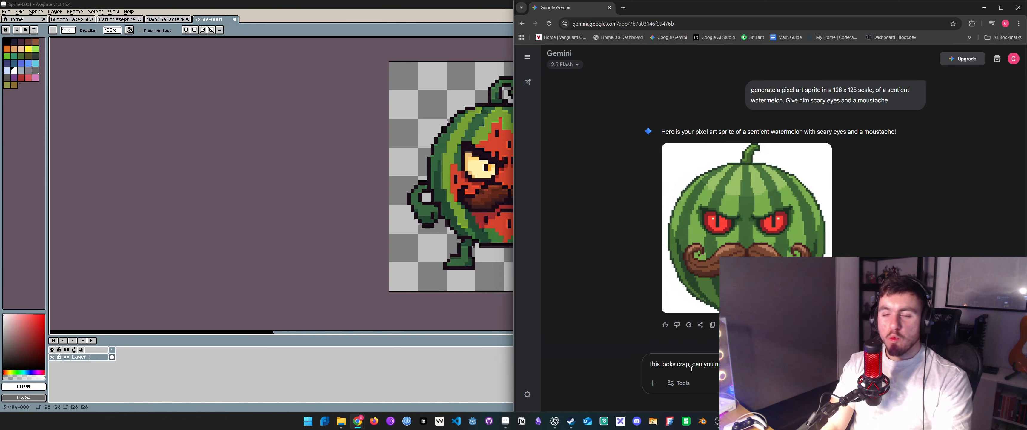
pyautogui.press('Return')
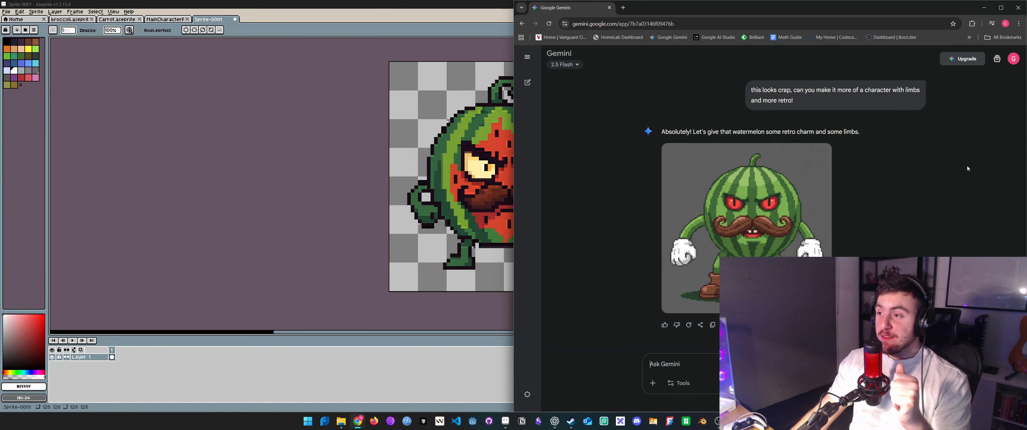
# Step: View Gemini's new watermelon in a full-screen window, and return to Aseprite to examine the watermelon sprite's face
pyautogui.press('super+Up')
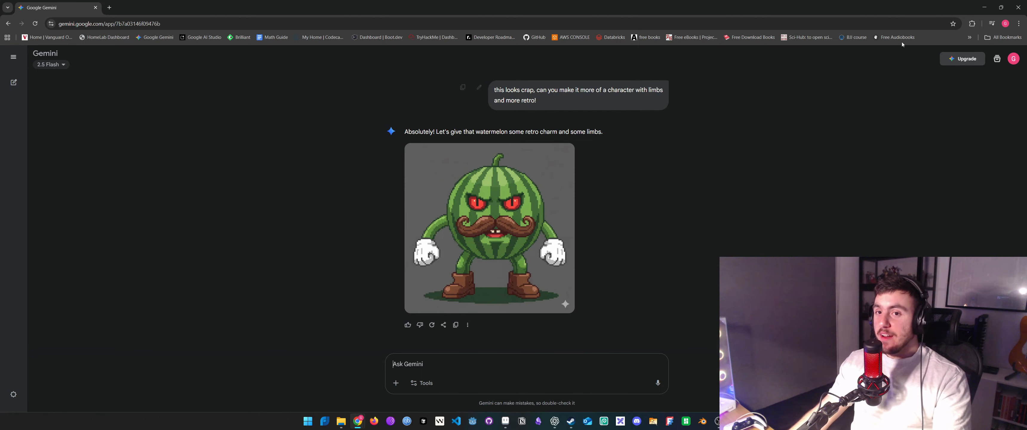
pyautogui.click(984, 7)
pyautogui.scroll(3, 531, 187)
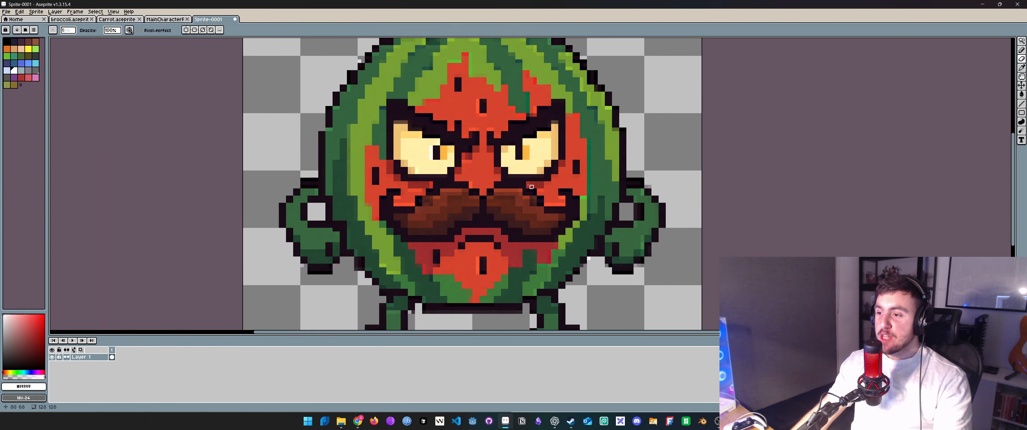
pyautogui.scroll(-3, 423, 152)
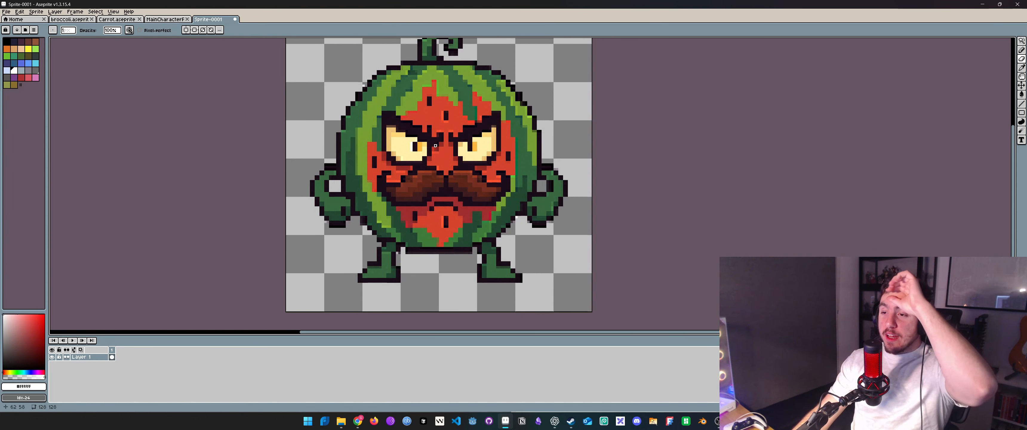
pyautogui.scroll(2, 379, 120)
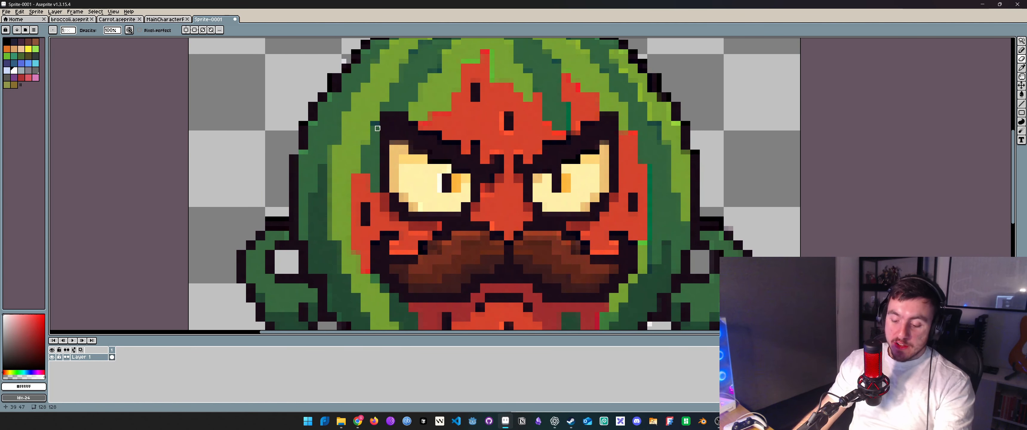
# Step: Sample the watermelon's light-green stripe and start replacing that colour, choosing palette green 6abe30 as the replacement
pyautogui.press('i')
pyautogui.click(373, 109)
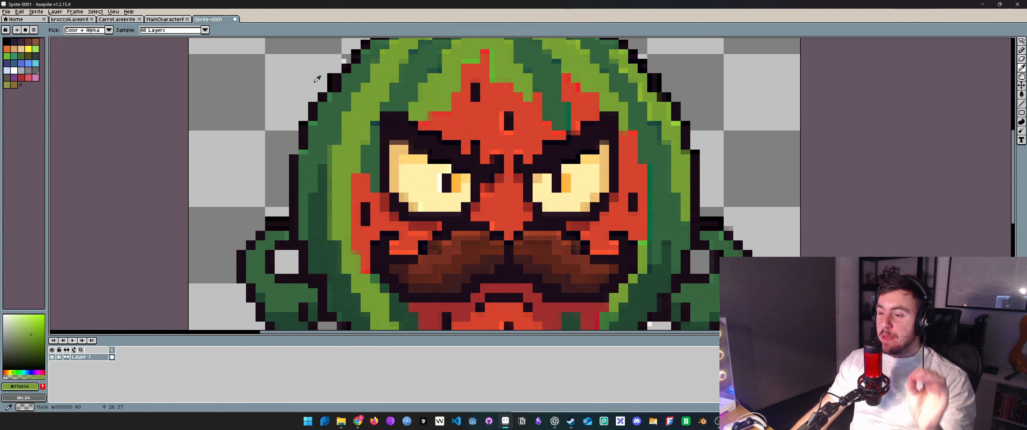
pyautogui.scroll(-3, 480, 165)
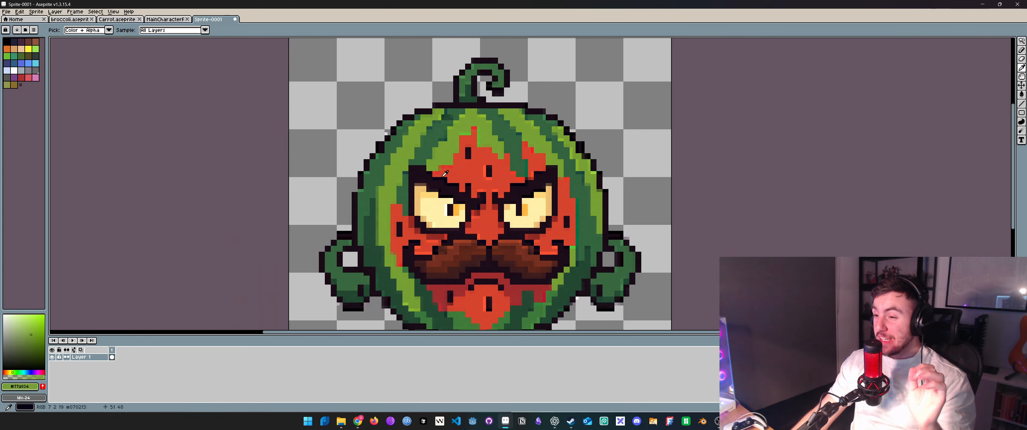
pyautogui.click(20, 11)
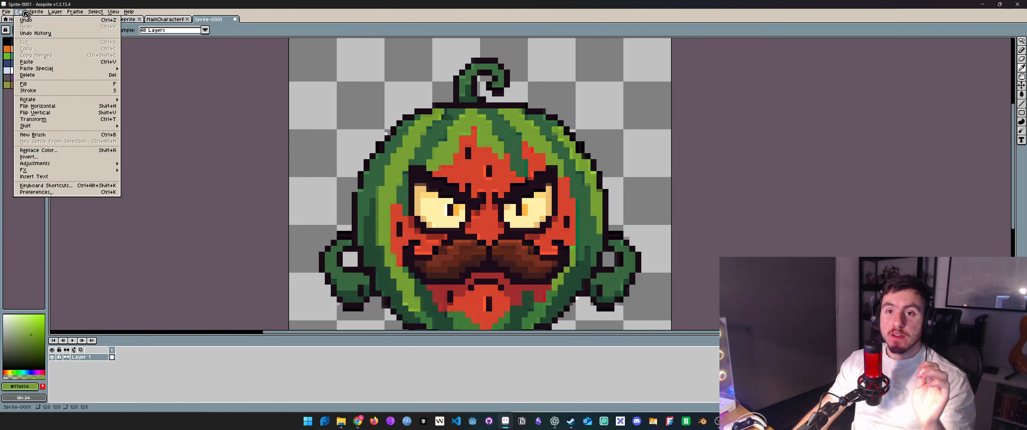
pyautogui.click(44, 148)
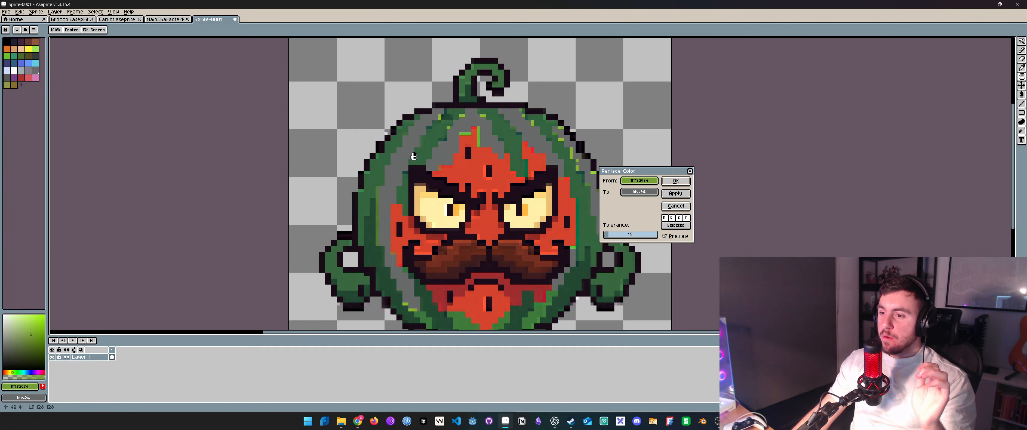
pyautogui.click(638, 192)
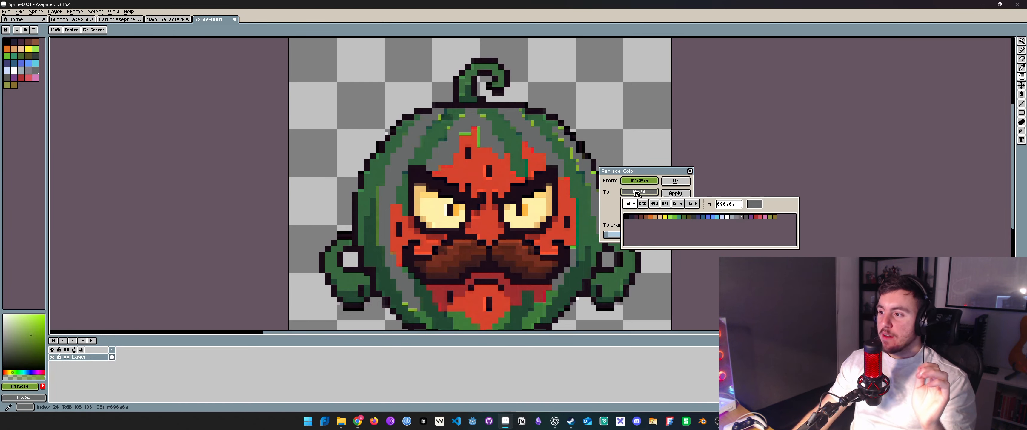
pyautogui.click(675, 218)
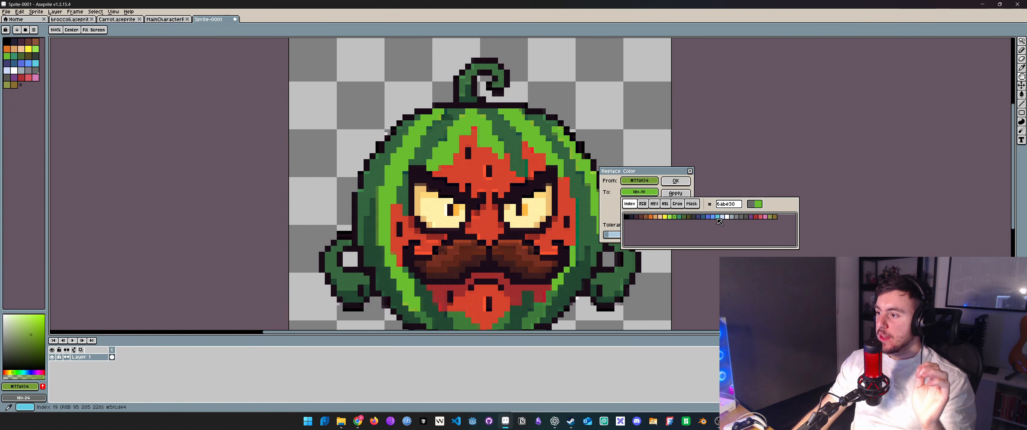
# Step: Set the colour replacement tolerance to 45 and apply the brighter green to the stripes
pyautogui.moveTo(612, 236); pyautogui.dragTo(604, 238)
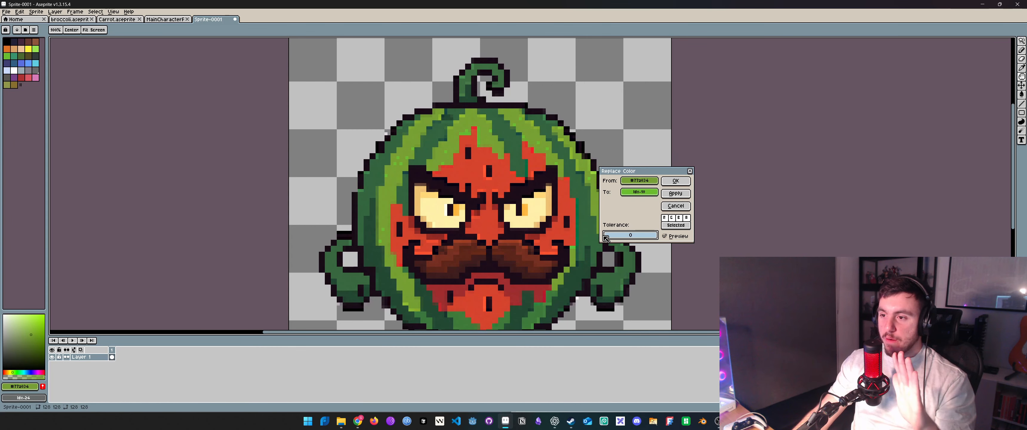
pyautogui.moveTo(610, 238); pyautogui.dragTo(616, 237)
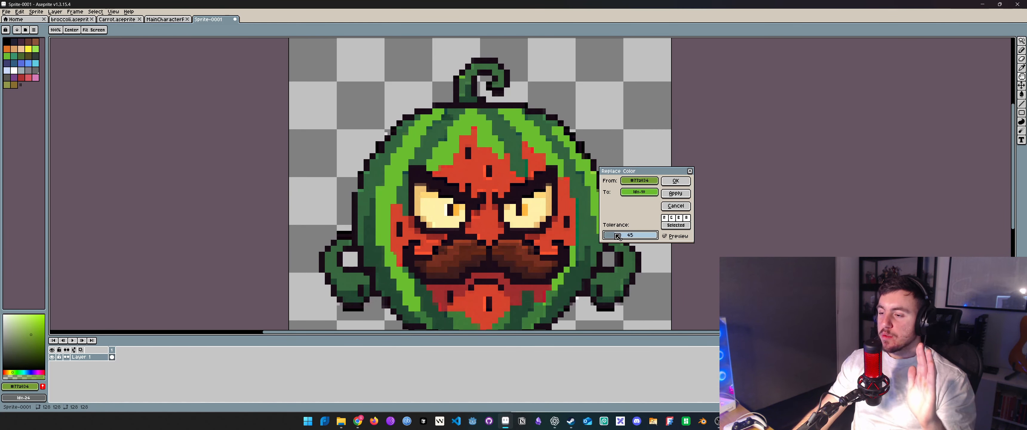
pyautogui.moveTo(537, 238); pyautogui.dragTo(499, 168)
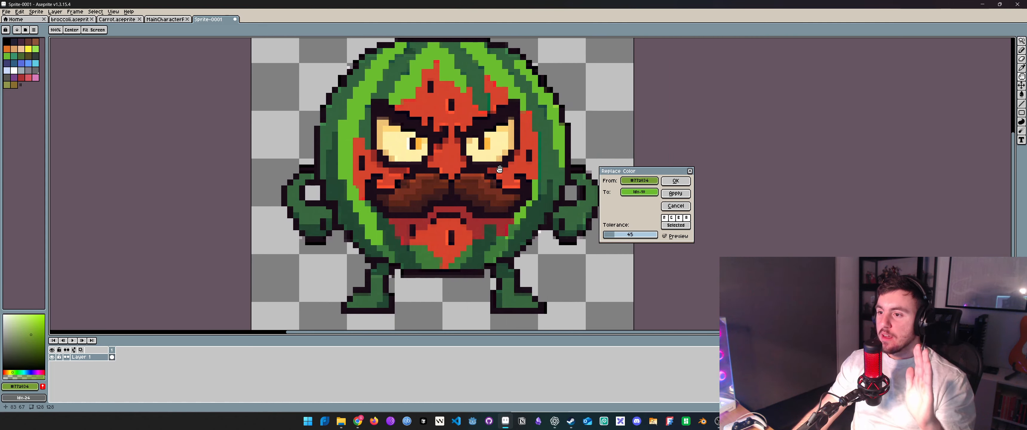
pyautogui.click(675, 180)
# Step: Sample the bright red flesh and start replacing it, previewing orange and brown before choosing palette red ac3232
pyautogui.press('i')
pyautogui.moveTo(542, 118); pyautogui.dragTo(564, 162)
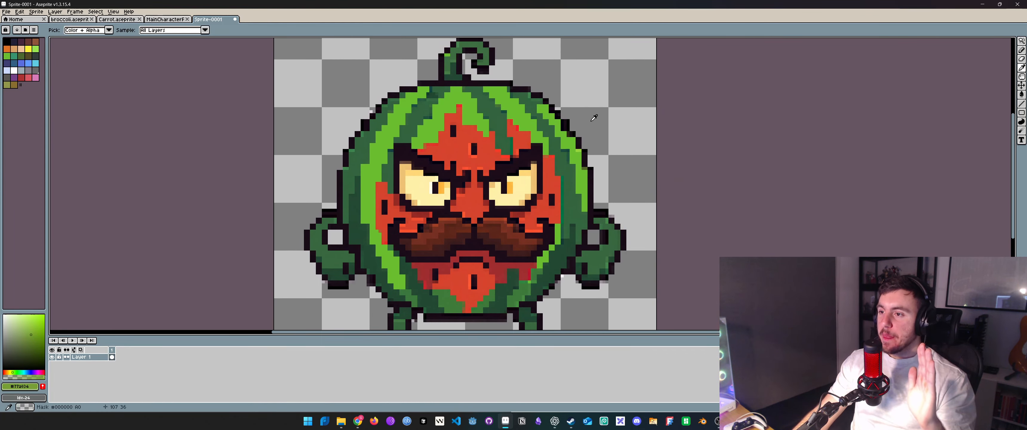
pyautogui.click(457, 147)
pyautogui.click(19, 12)
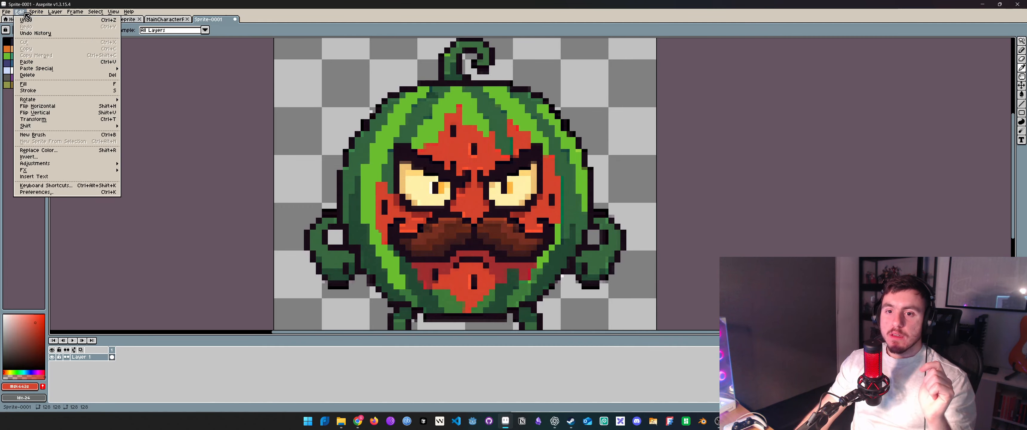
pyautogui.click(68, 154)
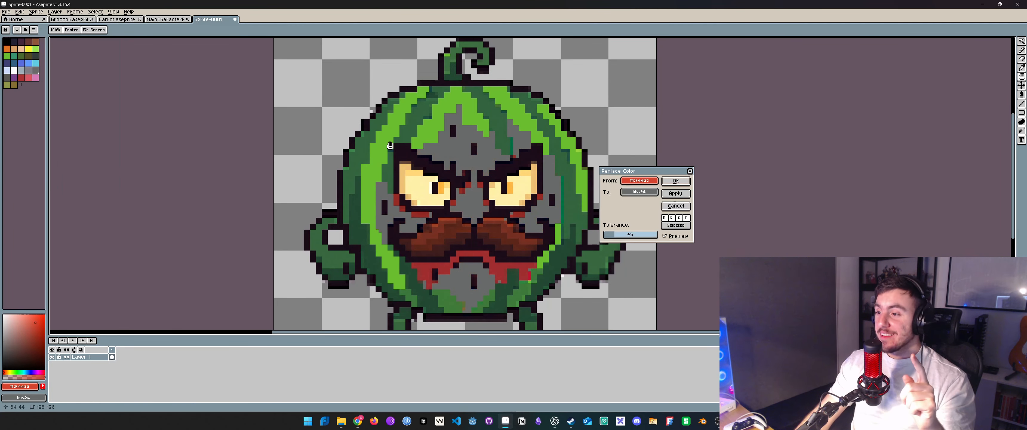
pyautogui.click(639, 192)
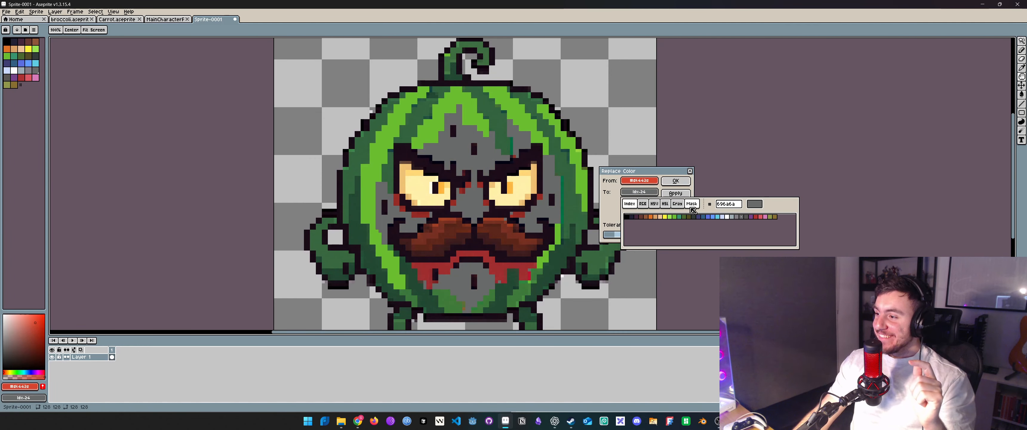
pyautogui.click(652, 217)
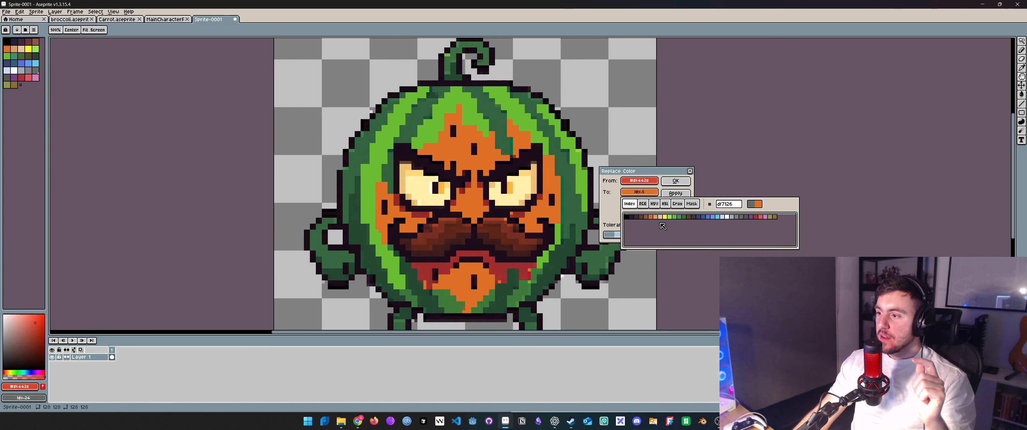
pyautogui.click(646, 217)
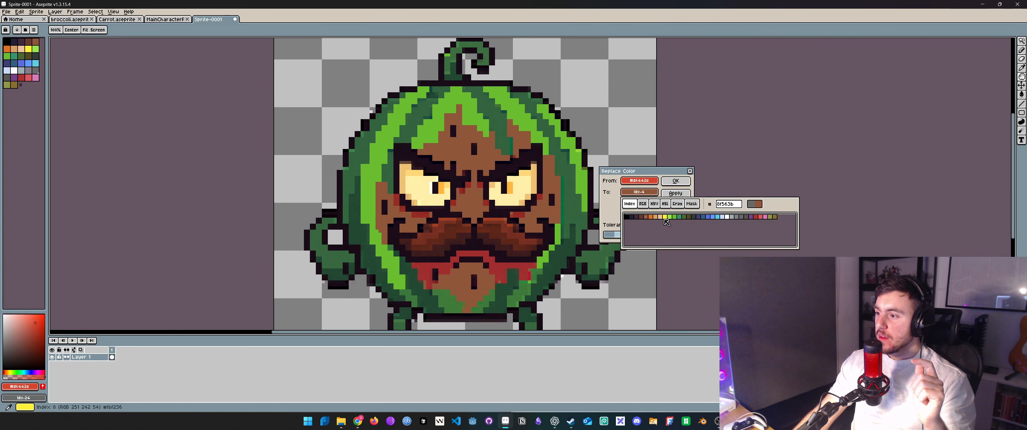
pyautogui.click(757, 218)
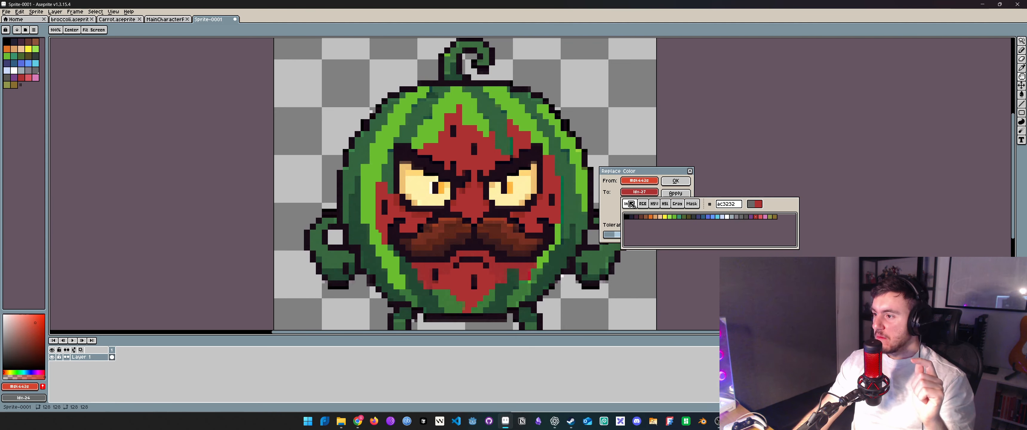
# Step: Raise the colour replacement tolerance to 73 and apply the dark red to the flesh
pyautogui.click(615, 205)
pyautogui.moveTo(618, 238); pyautogui.dragTo(622, 240)
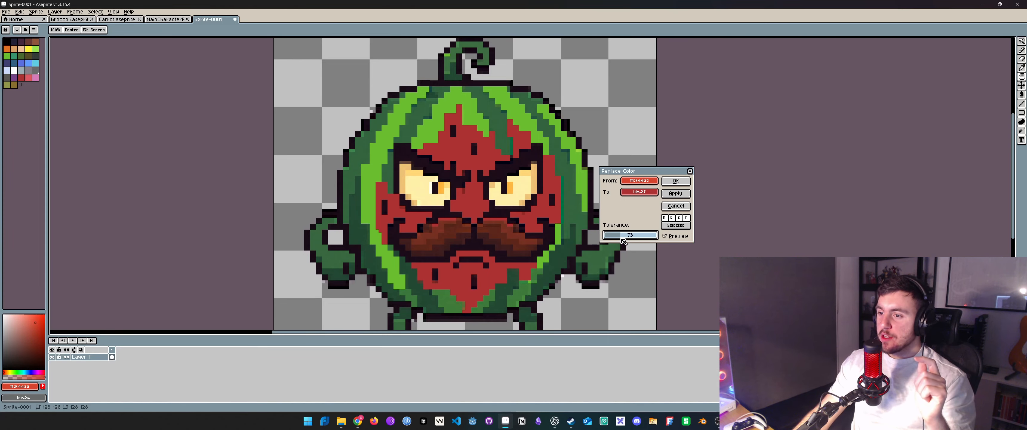
pyautogui.click(675, 180)
# Step: Review the recoloured sprite, sample the dark green rind beside its left arm, and open the replacement colour choices for that shade
pyautogui.scroll(-2, 596, 184)
pyautogui.scroll(-2, 595, 188)
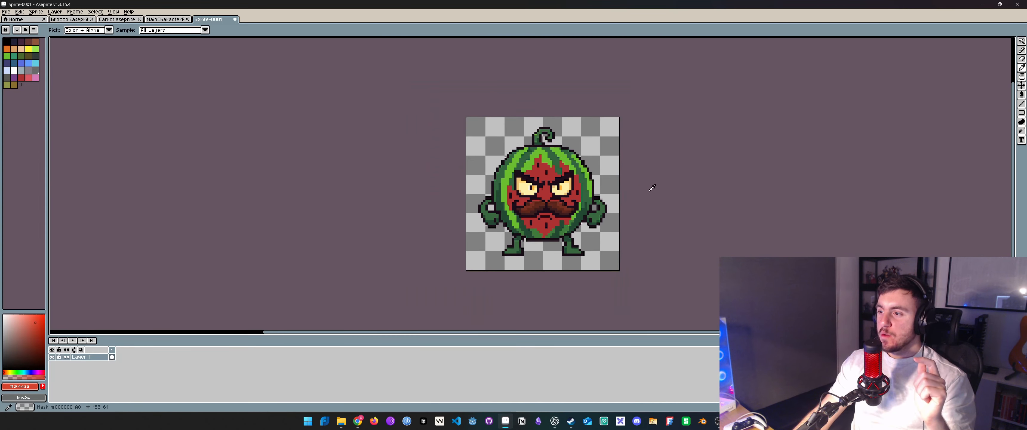
pyautogui.moveTo(650, 188); pyautogui.dragTo(530, 186)
pyautogui.scroll(-2, 571, 173)
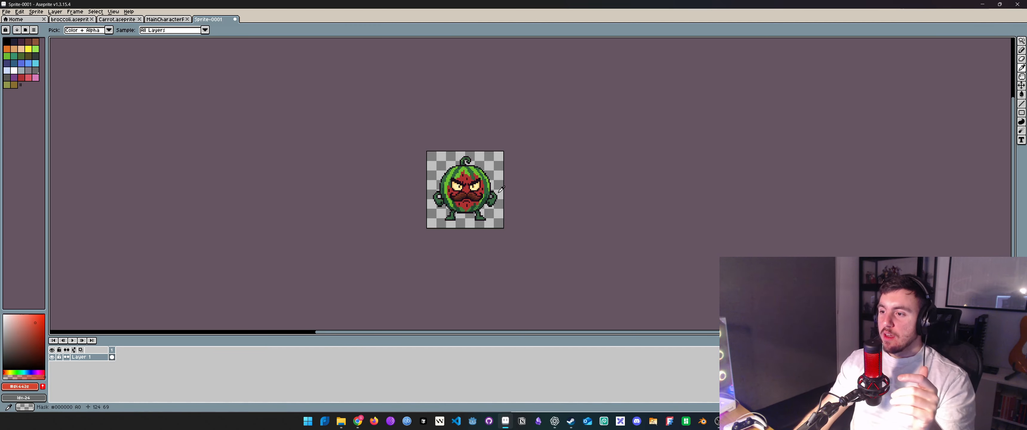
pyautogui.scroll(2, 453, 193)
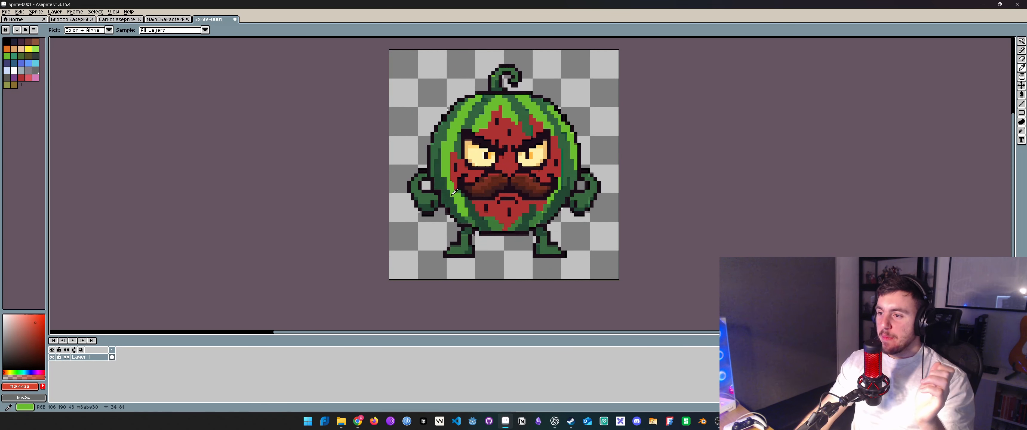
pyautogui.scroll(1, 454, 192)
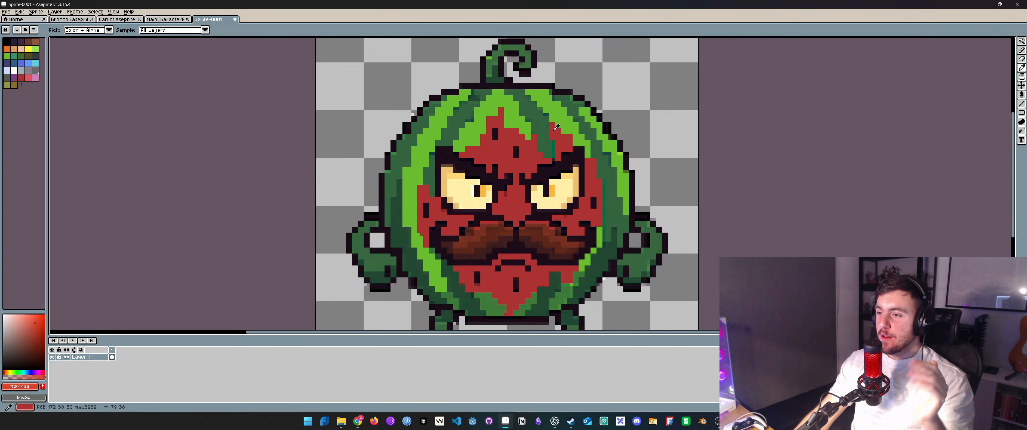
pyautogui.click(402, 232)
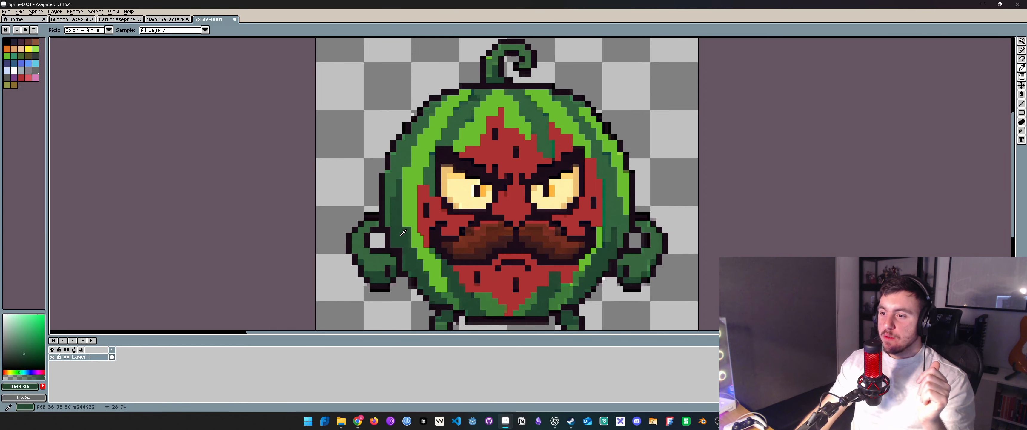
pyautogui.click(19, 11)
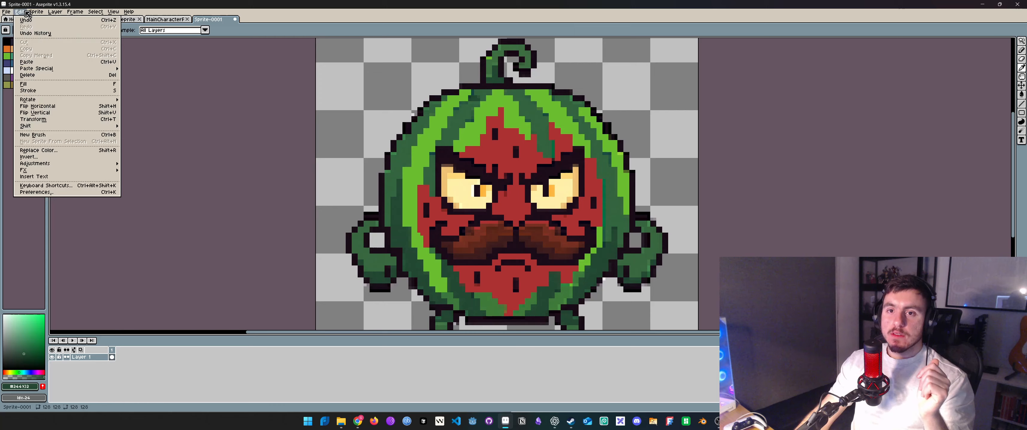
pyautogui.click(42, 151)
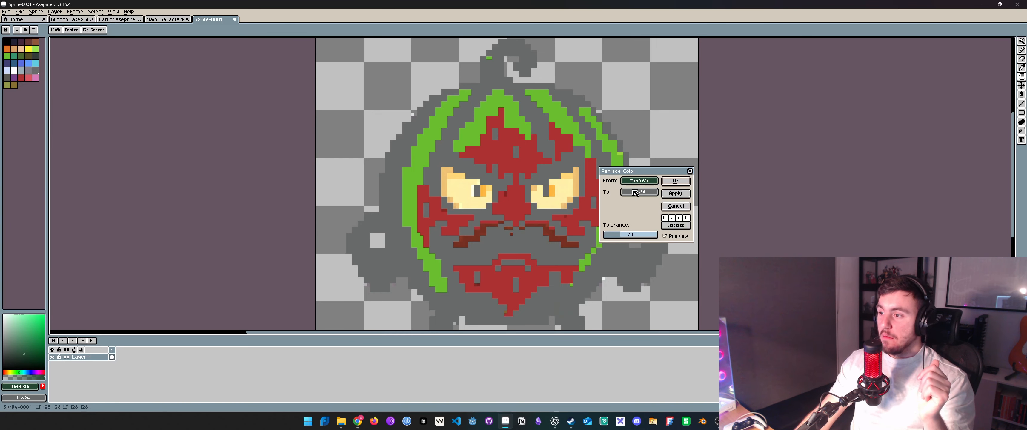
pyautogui.click(644, 194)
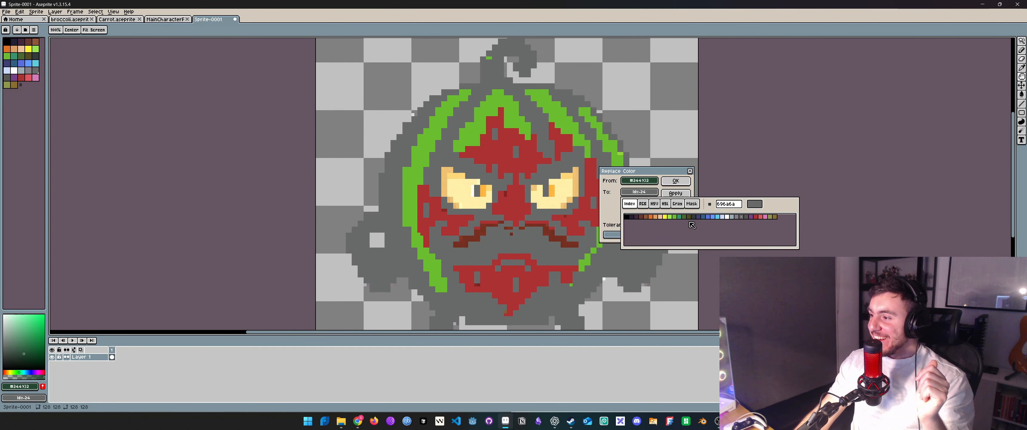
# Step: Preview several palette colours as the dark green's replacement, including 323c39 and blue 306082, and choose green 4b692f
pyautogui.click(689, 218)
pyautogui.click(694, 218)
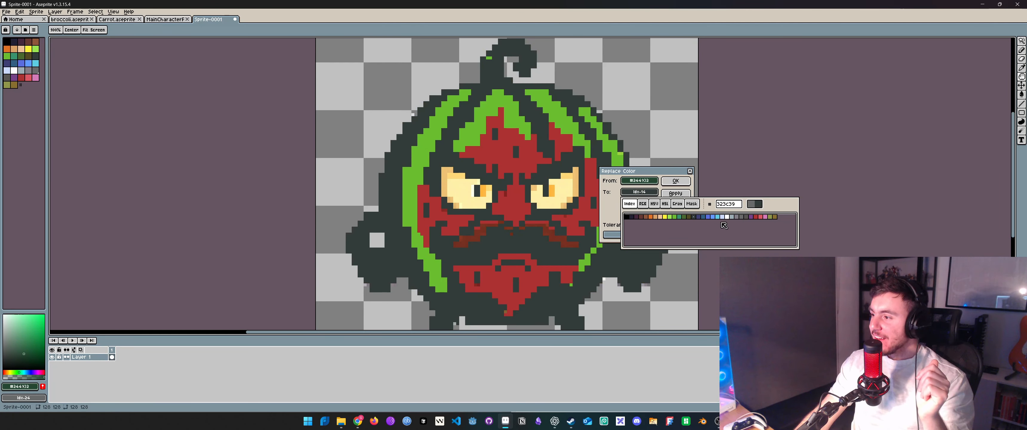
pyautogui.click(645, 217)
pyautogui.click(702, 217)
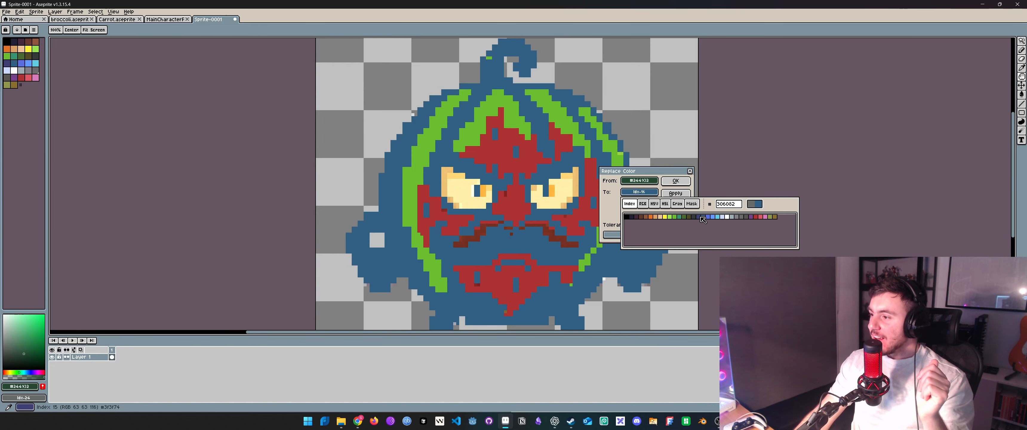
pyautogui.click(698, 217)
pyautogui.click(684, 217)
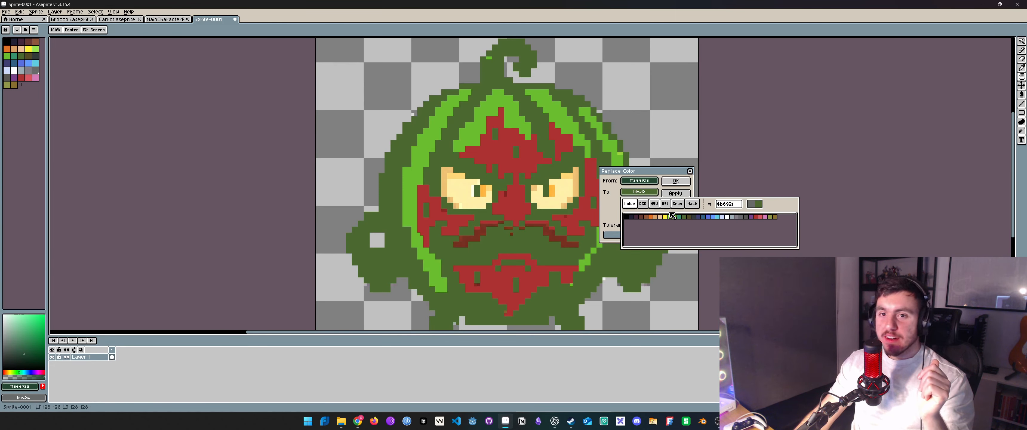
pyautogui.click(691, 205)
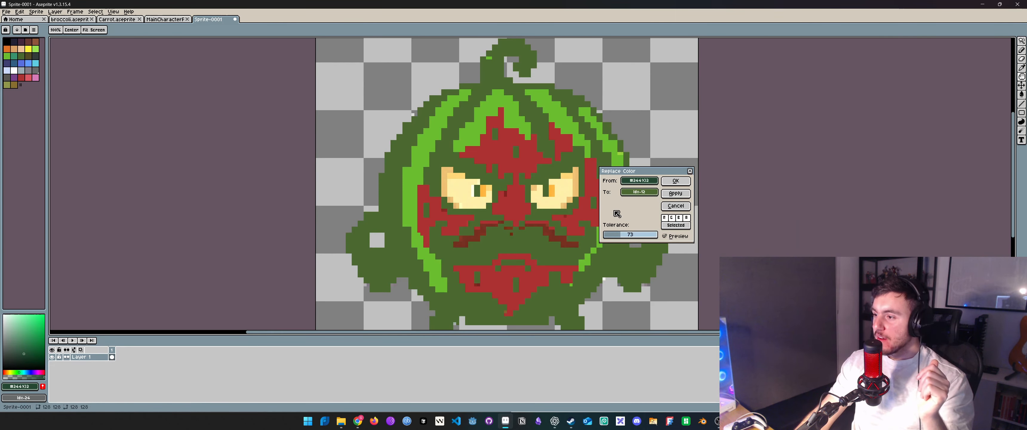
# Step: Adjust the replacement colour's RGB values to red 38 and green 29, and lower the tolerance to 3
pyautogui.click(639, 192)
pyautogui.click(654, 204)
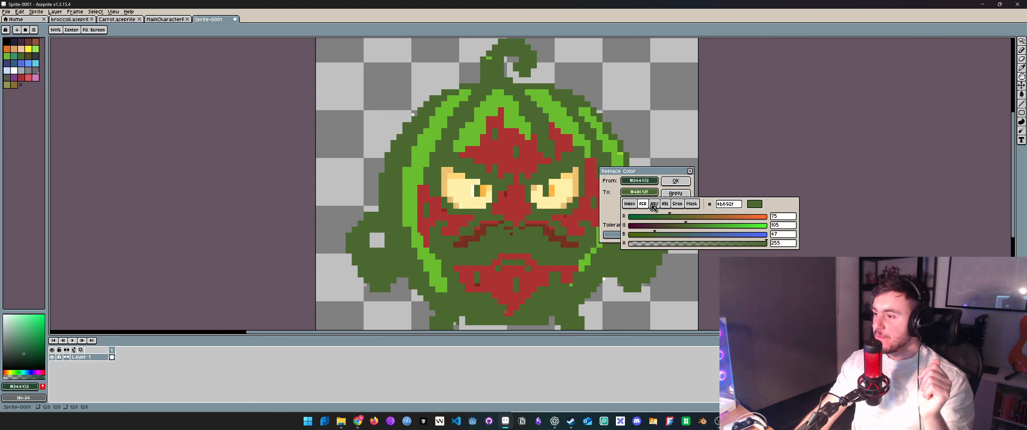
pyautogui.click(666, 217)
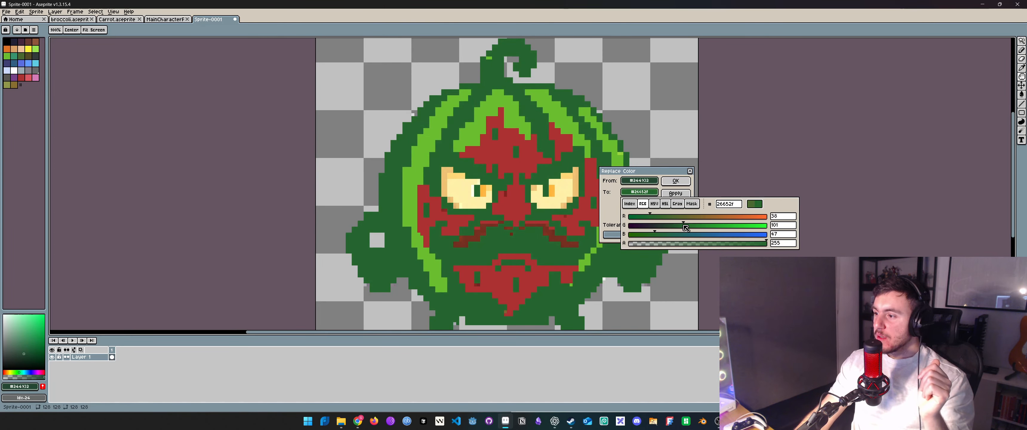
pyautogui.moveTo(685, 227); pyautogui.dragTo(608, 237)
pyautogui.click(749, 172)
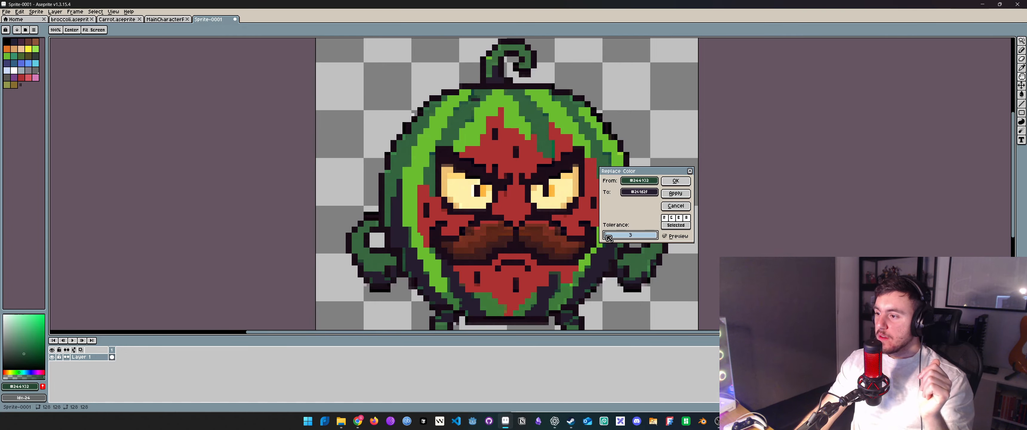
# Step: Raise the replacement colour's green component to turn it into a dark green, and accept the replacement on the rind
pyautogui.click(641, 192)
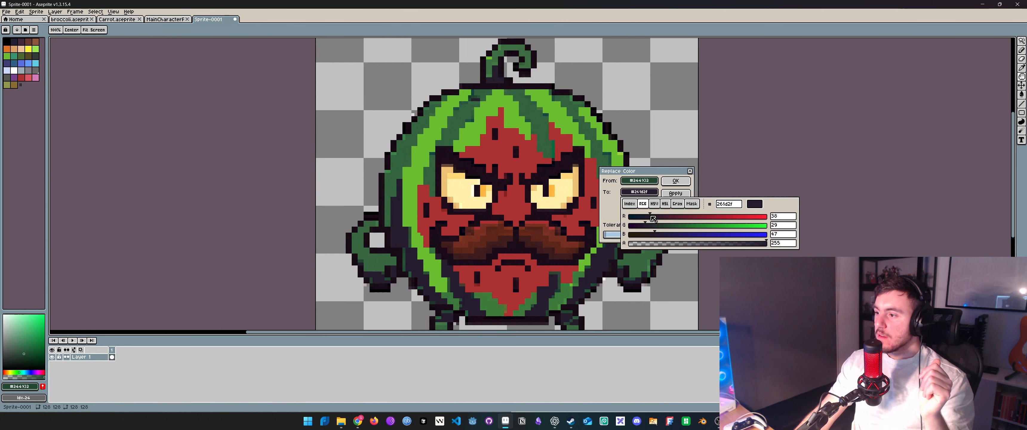
pyautogui.moveTo(676, 229)
pyautogui.mouseDown()
pyautogui.moveTo(691, 226)
pyautogui.moveTo(678, 230)
pyautogui.mouseUp()
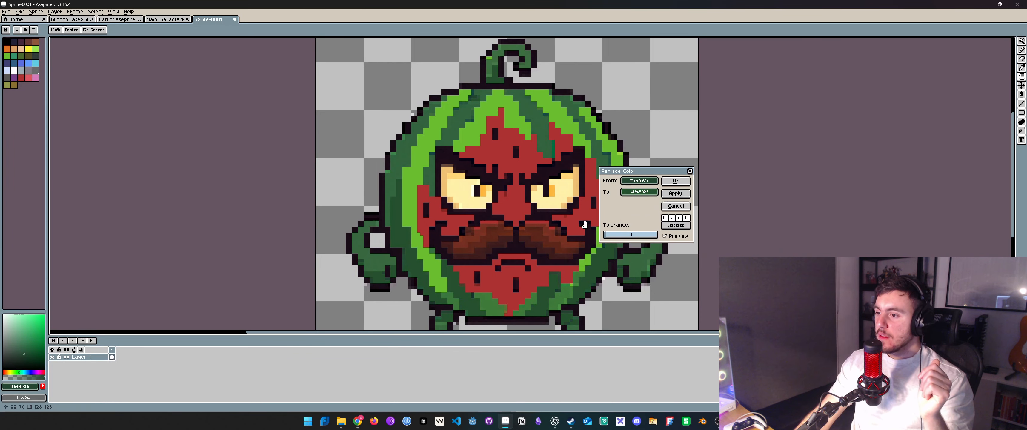
pyautogui.scroll(-3, 547, 230)
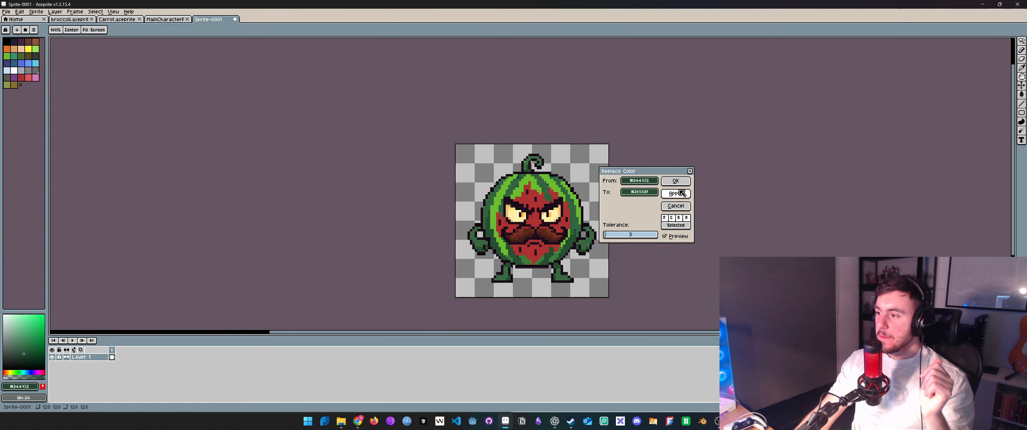
pyautogui.click(675, 180)
# Step: Sample the dark green on the fist and recolour the mid-green of the rind stripes and arms to green 4b692f
pyautogui.scroll(3, 507, 212)
pyautogui.scroll(2, 479, 210)
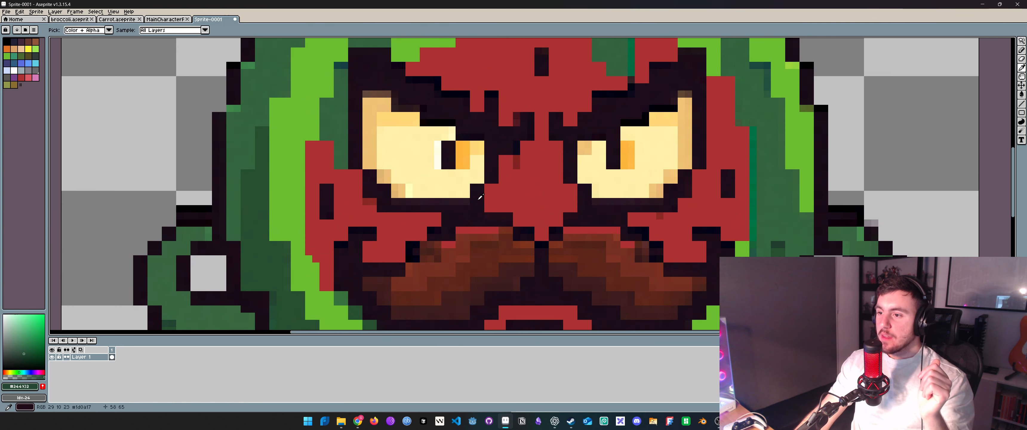
pyautogui.scroll(-2, 459, 231)
pyautogui.scroll(1, 454, 239)
pyautogui.scroll(2, 455, 240)
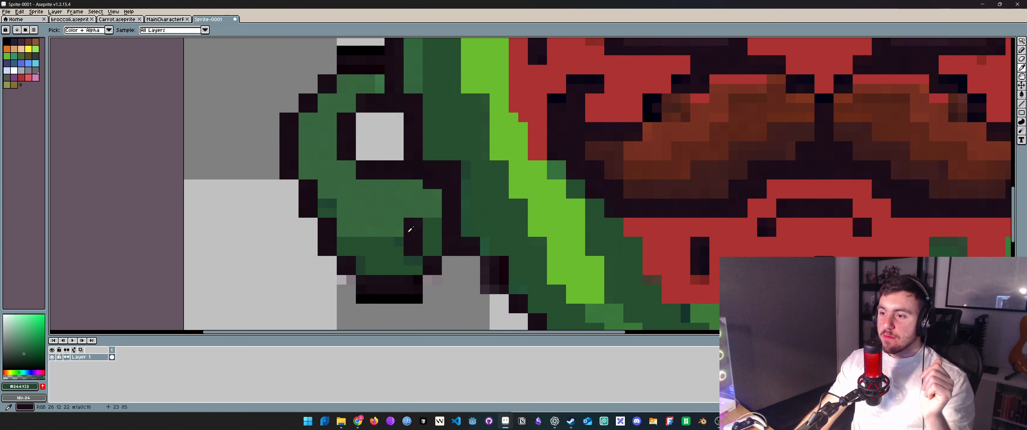
pyautogui.scroll(-2, 463, 238)
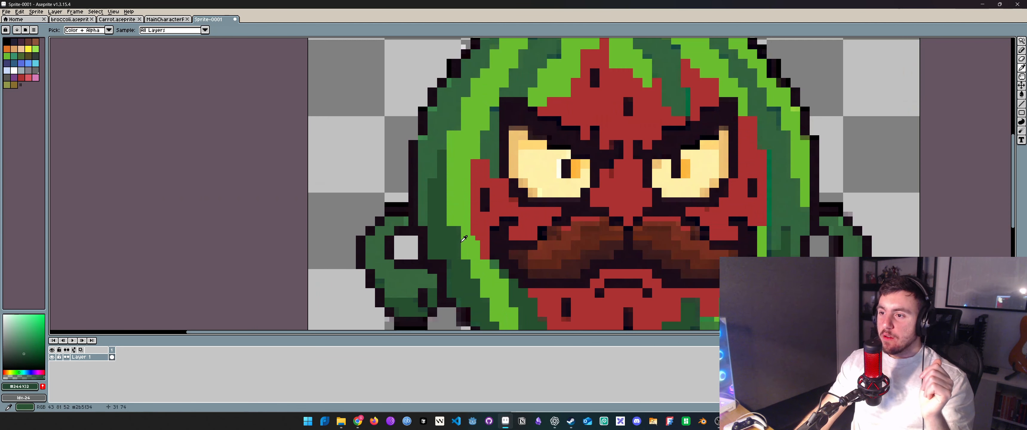
pyautogui.scroll(2, 399, 282)
pyautogui.click(400, 282)
pyautogui.scroll(-3, 403, 259)
pyautogui.scroll(3, 438, 131)
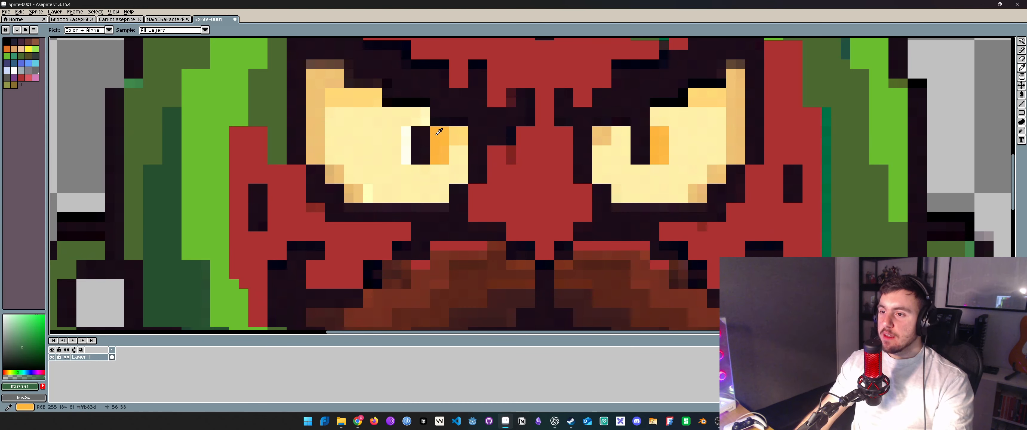
pyautogui.scroll(-2, 495, 130)
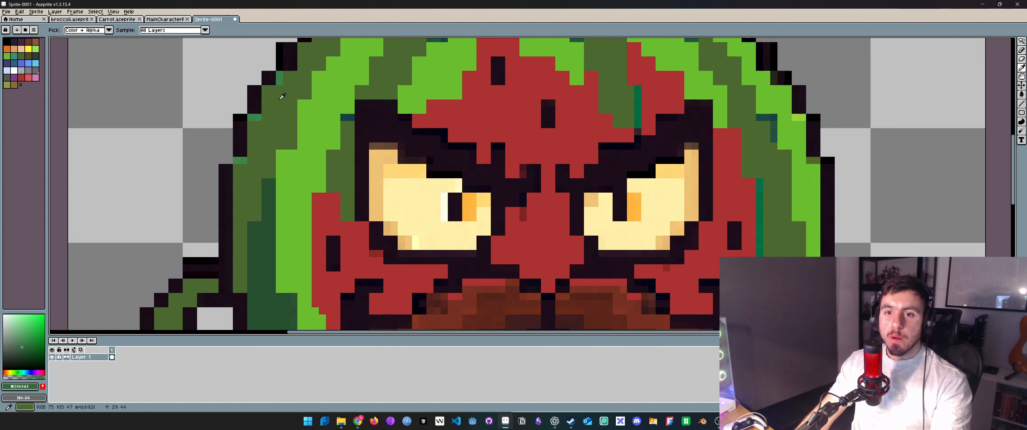
pyautogui.click(23, 77)
pyautogui.press('b')
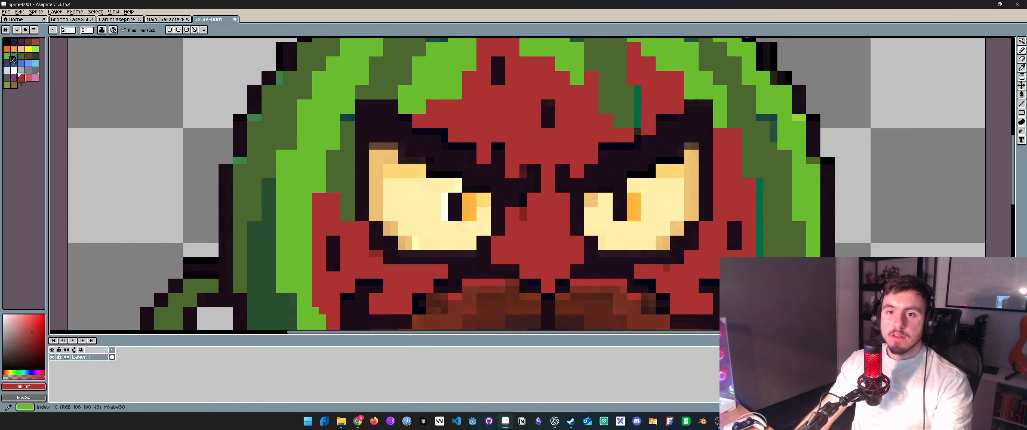
pyautogui.click(28, 48)
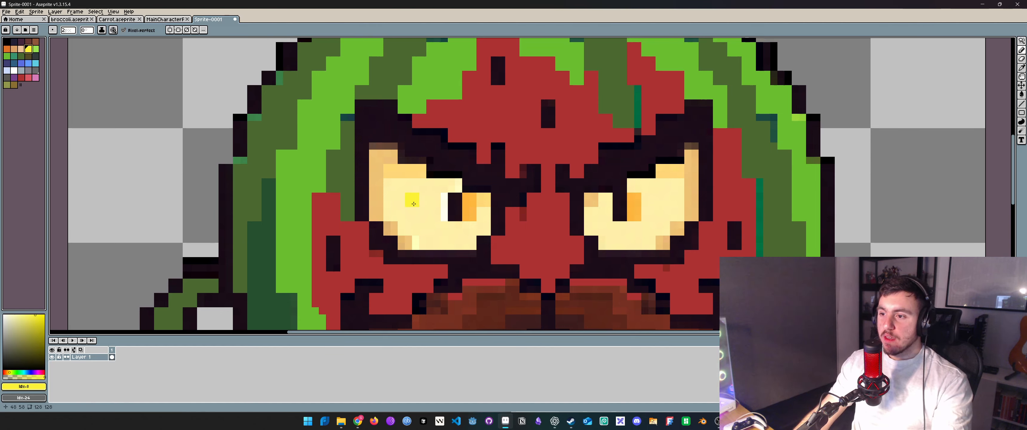
# Step: Sample the eye's pale cream and paint over the white strip beside the pupil and the stray pixels along the eye's lower edge
pyautogui.press('i')
pyautogui.click(431, 209)
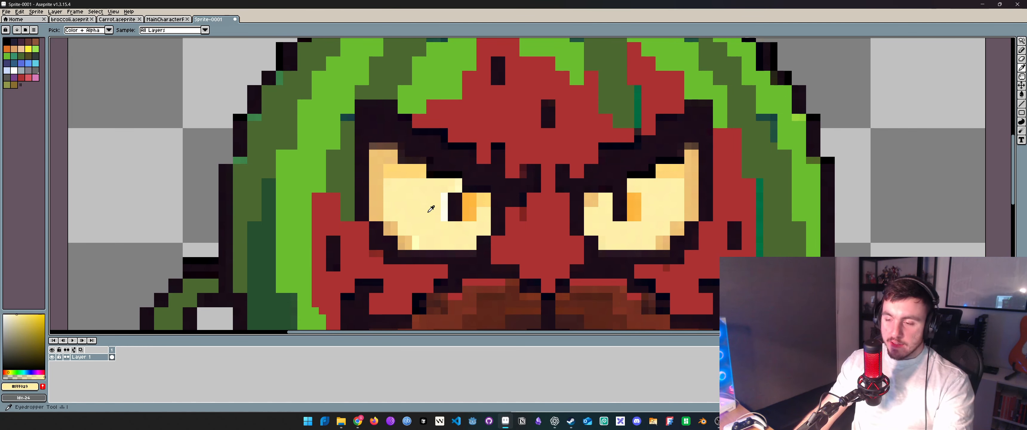
pyautogui.press('b')
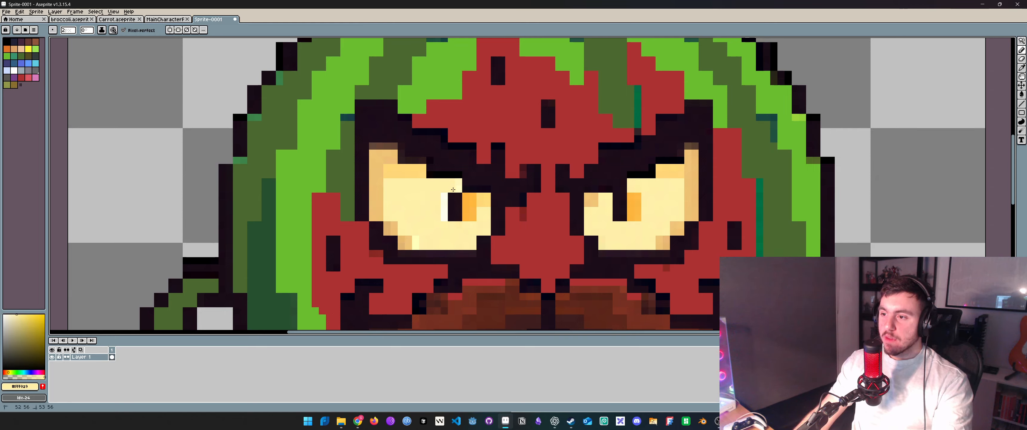
pyautogui.moveTo(439, 196); pyautogui.dragTo(443, 223)
pyautogui.click(417, 239)
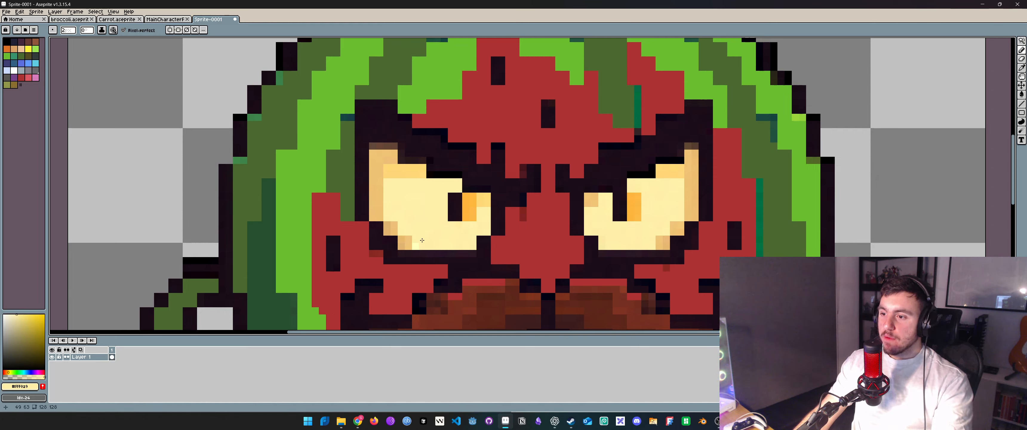
pyautogui.click(418, 246)
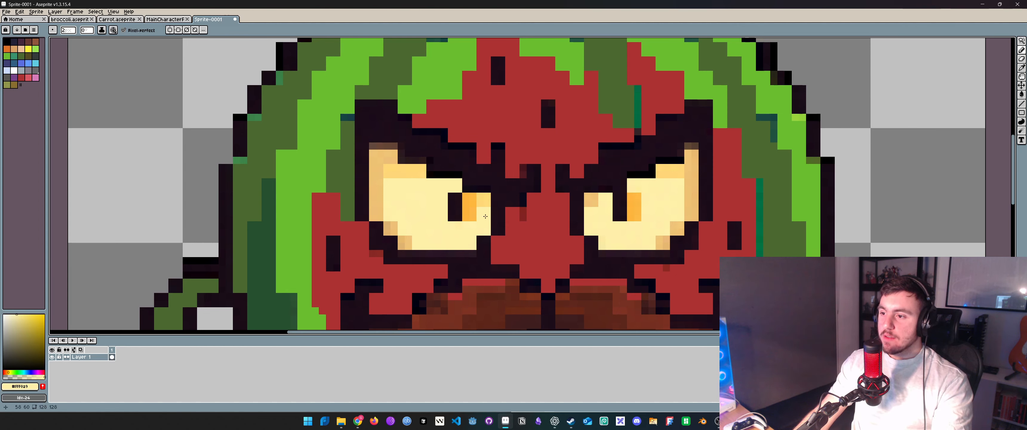
# Step: Sample the darker yellow at the eye's inner corner and paint it over the tan shading along the outer edges of both eyes
pyautogui.press('i')
pyautogui.click(483, 200)
pyautogui.press('b')
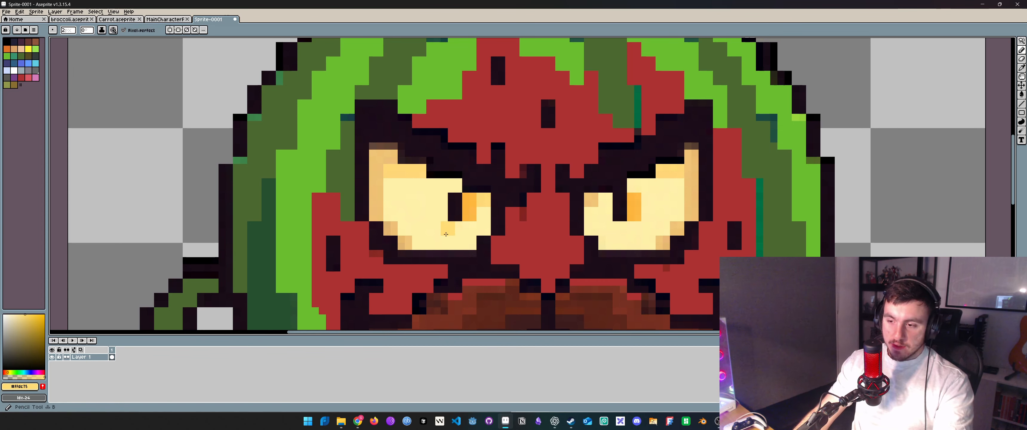
pyautogui.moveTo(377, 214); pyautogui.dragTo(376, 174)
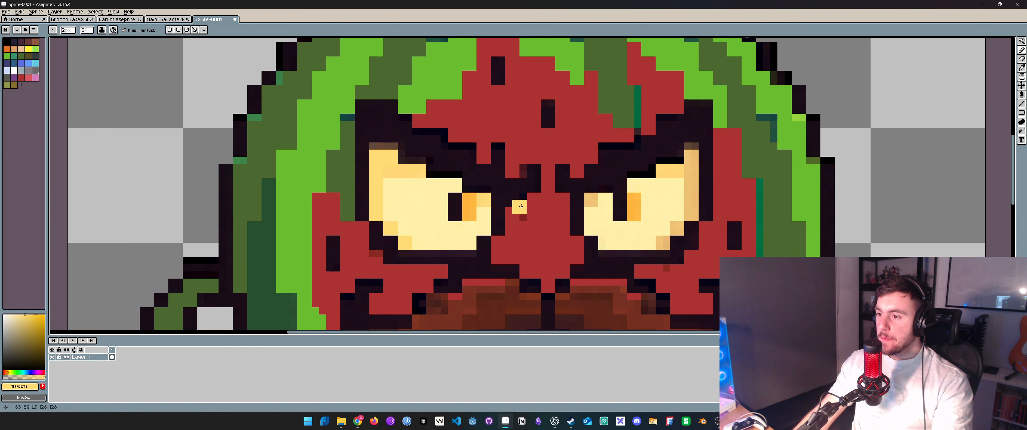
pyautogui.click(667, 246)
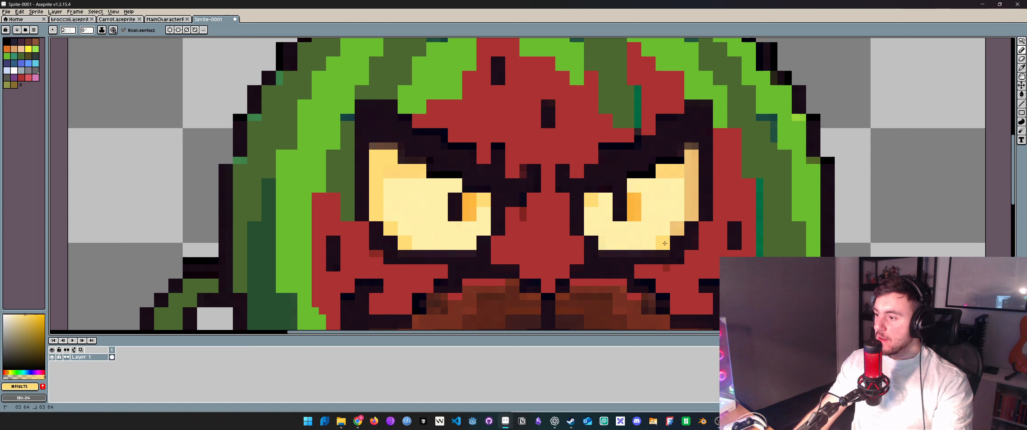
pyautogui.click(680, 233)
pyautogui.moveTo(692, 218); pyautogui.dragTo(692, 158)
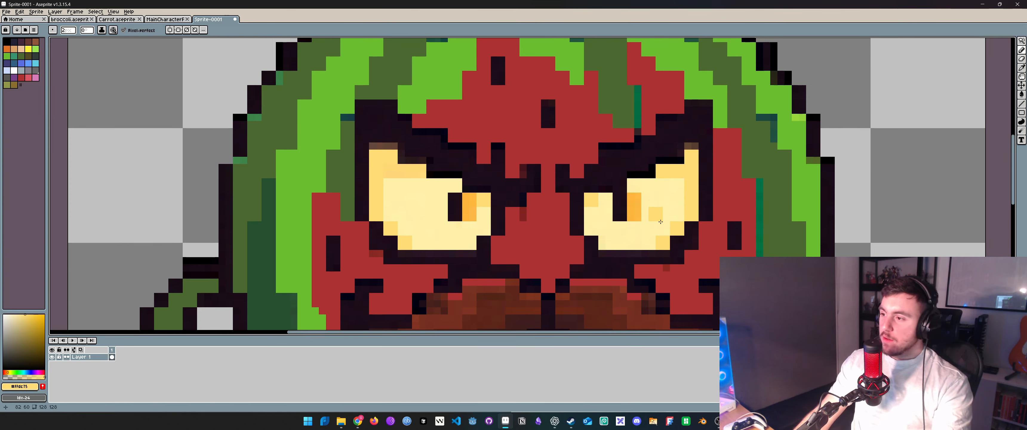
# Step: Sample the eye's pale cream for the pencil, and switch the drawing colour to the iris orange
pyautogui.press('i')
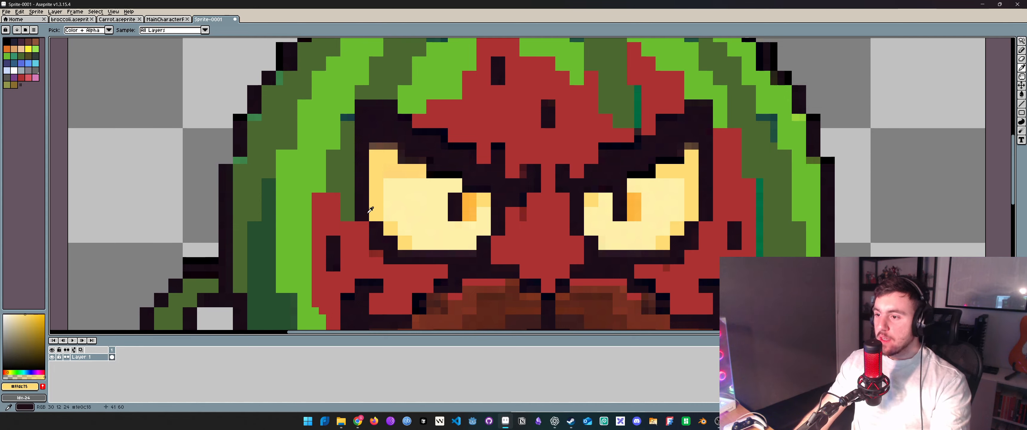
pyautogui.click(656, 211)
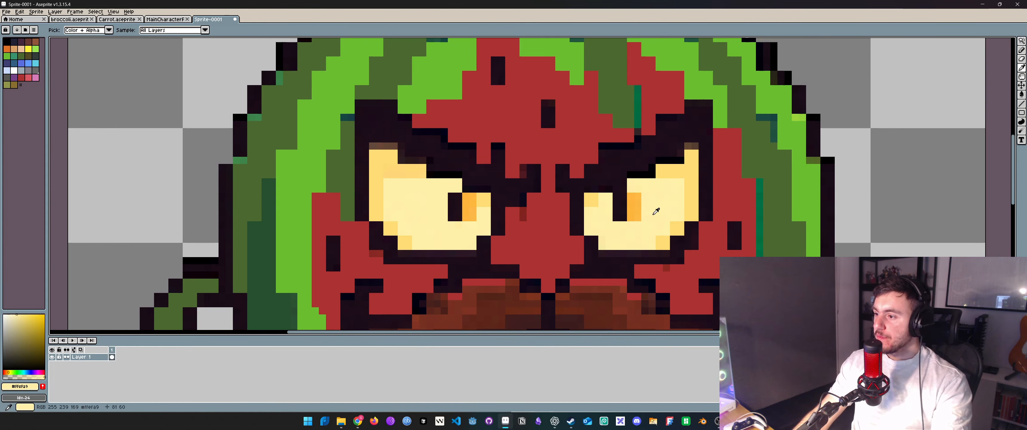
pyautogui.press('b')
pyautogui.scroll(1, 586, 233)
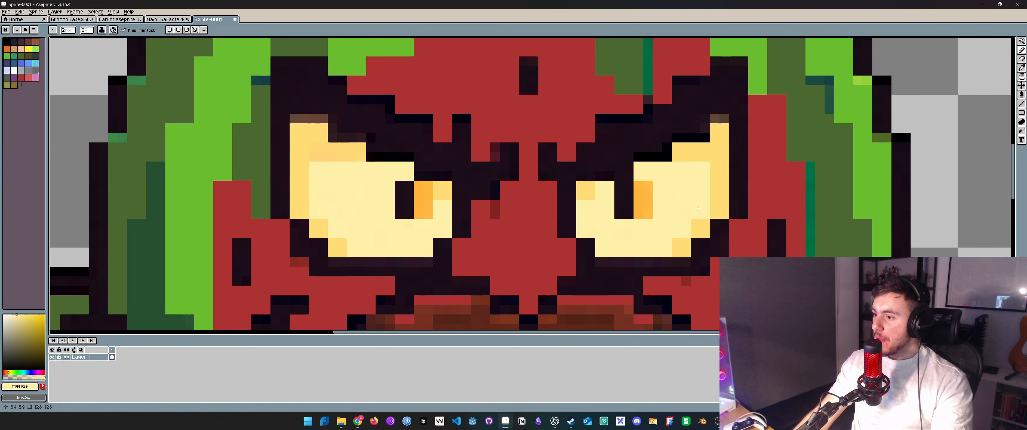
pyautogui.scroll(-1, 494, 217)
pyautogui.scroll(1, 466, 208)
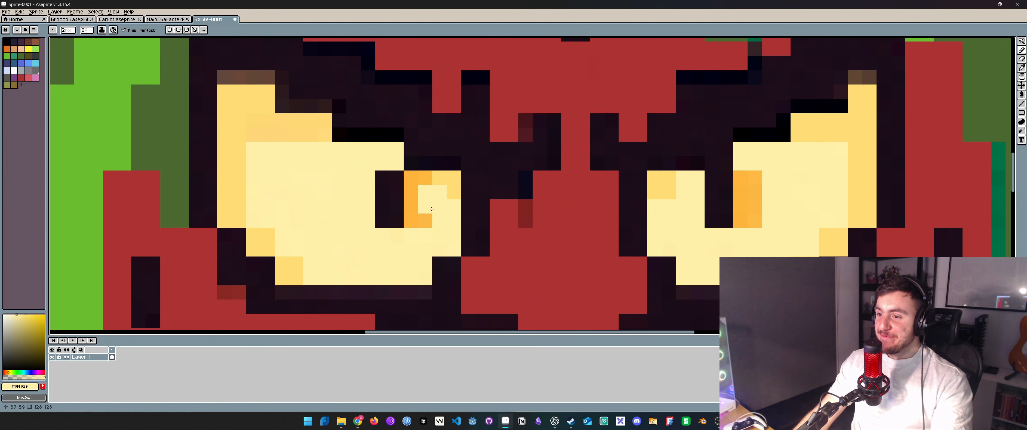
pyautogui.keyDown('alt'); pyautogui.click(421, 175); pyautogui.keyUp('alt')
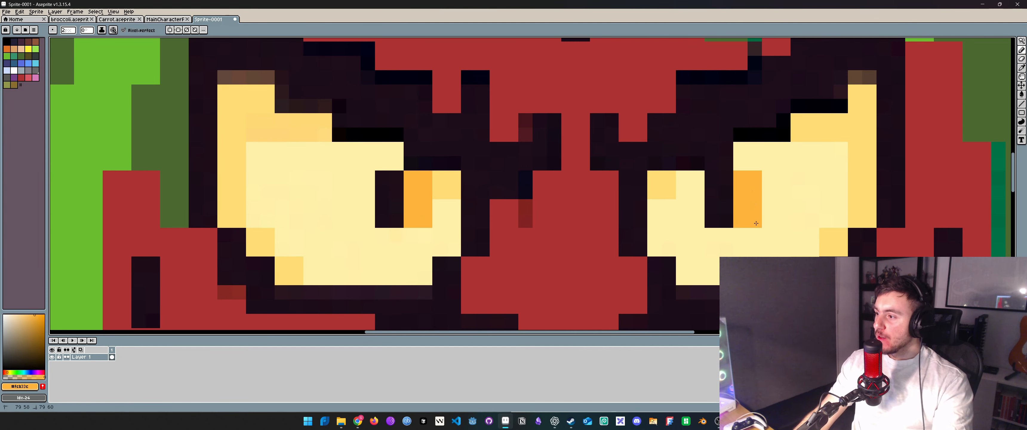
# Step: Examine the watermelon's eyes, moustache and lower rind for leftover mixed shades
pyautogui.scroll(-9, 654, 185)
pyautogui.scroll(-1, 569, 152)
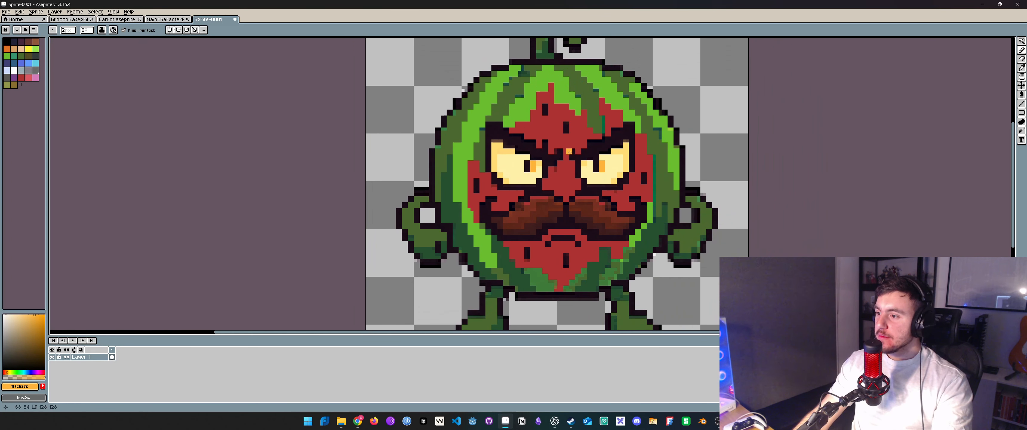
pyautogui.scroll(-2, 569, 152)
pyautogui.scroll(3, 533, 203)
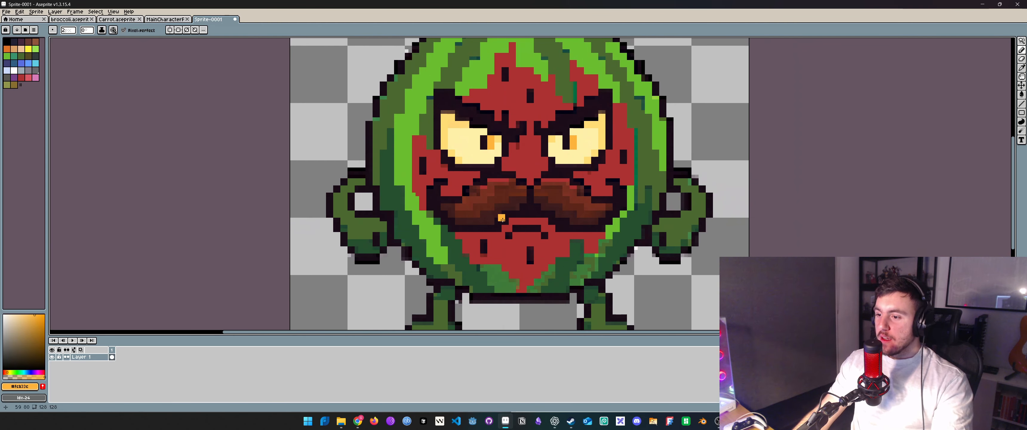
pyautogui.scroll(-2, 518, 207)
pyautogui.scroll(5, 503, 227)
pyautogui.click(504, 226)
pyautogui.scroll(-4, 504, 227)
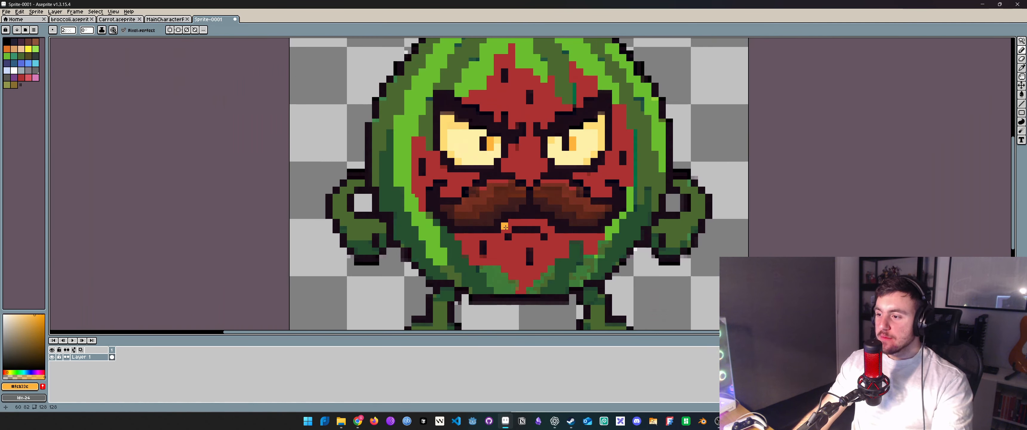
pyautogui.scroll(6, 533, 270)
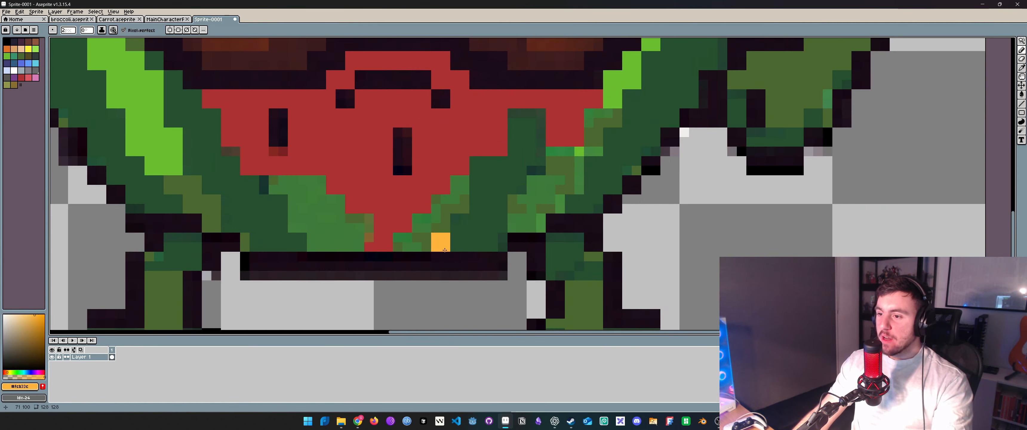
pyautogui.scroll(-3, 612, 202)
pyautogui.scroll(2, 508, 178)
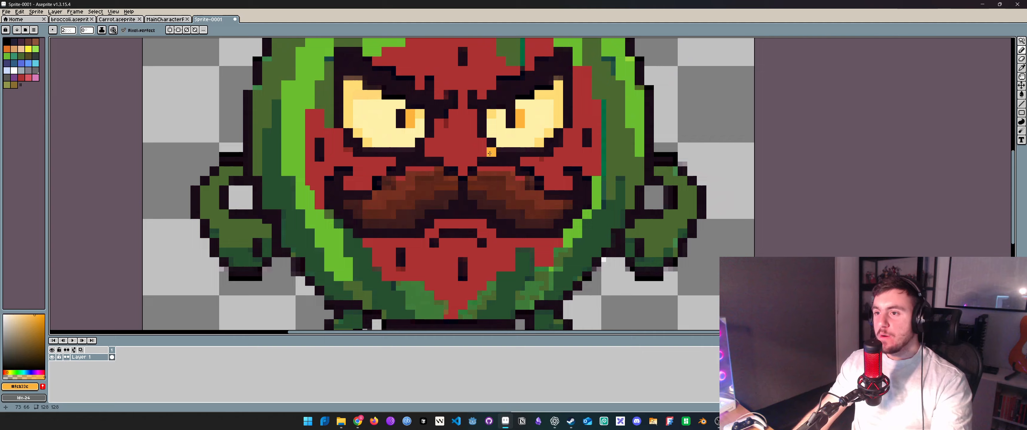
# Step: Open the Carrot sprite and examine the shading on its face and body as a reference
pyautogui.click(121, 19)
pyautogui.scroll(3, 442, 160)
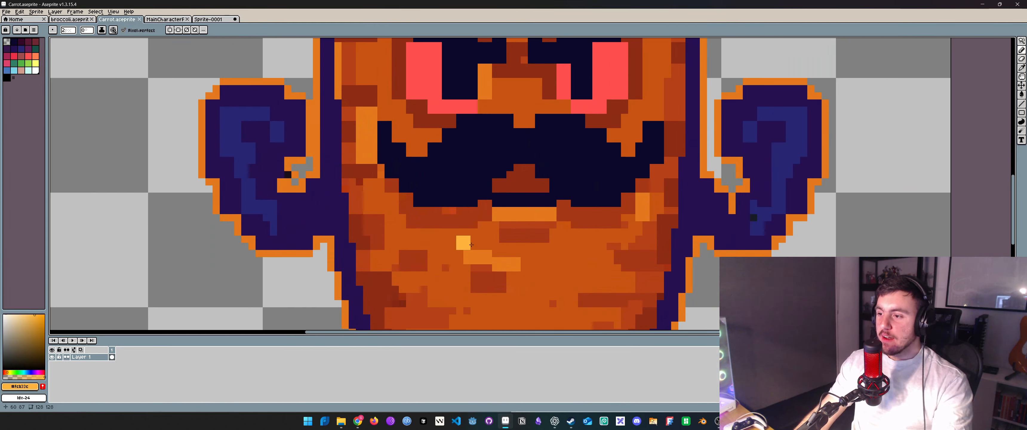
pyautogui.scroll(-2, 495, 211)
pyautogui.scroll(1, 467, 267)
pyautogui.scroll(3, 480, 238)
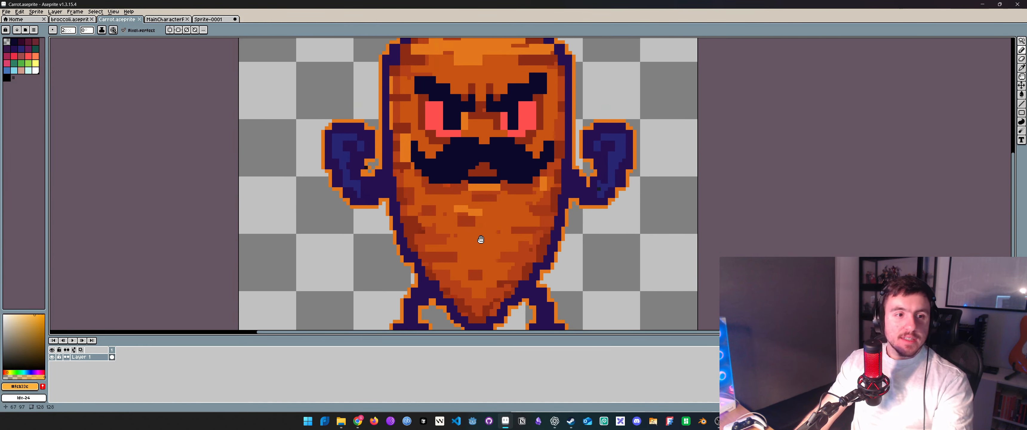
pyautogui.scroll(2, 440, 248)
pyautogui.moveTo(421, 207); pyautogui.dragTo(431, 153)
pyautogui.moveTo(444, 227); pyautogui.dragTo(447, 124)
pyautogui.scroll(-1, 415, 229)
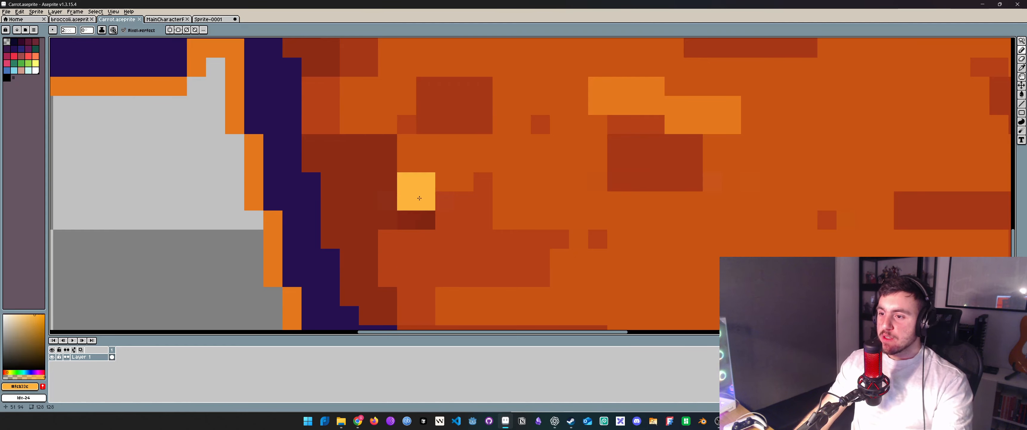
pyautogui.scroll(-1, 612, 228)
pyautogui.scroll(-2, 615, 230)
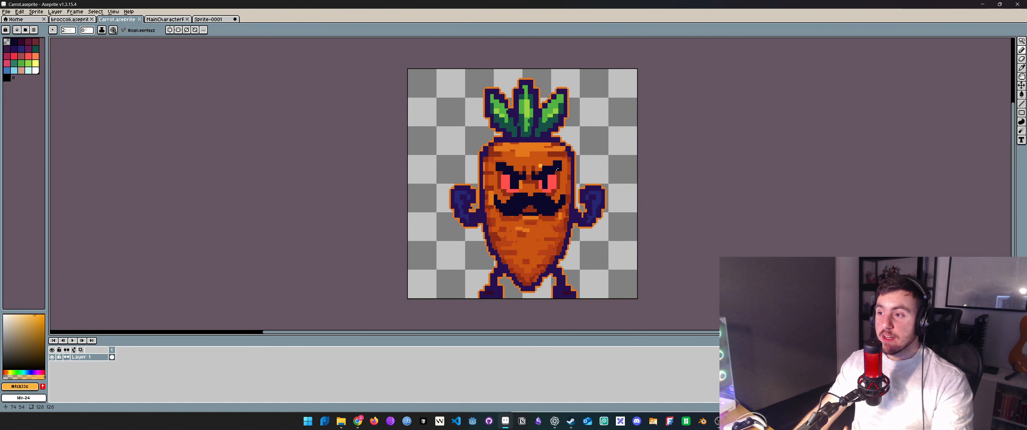
# Step: Examine the green shades in the carrot's leaves, and open the broccoli sprite as a further colour reference
pyautogui.scroll(3, 557, 168)
pyautogui.moveTo(542, 90); pyautogui.dragTo(544, 126)
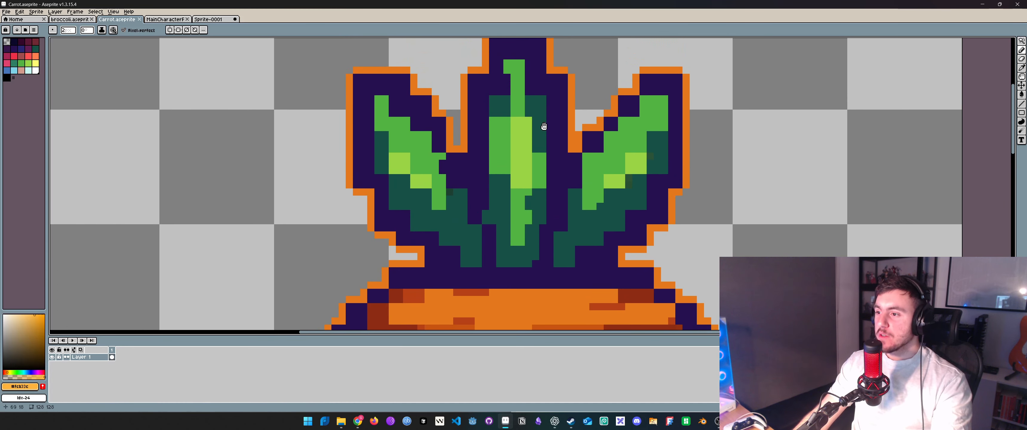
pyautogui.scroll(-3, 544, 126)
pyautogui.click(70, 19)
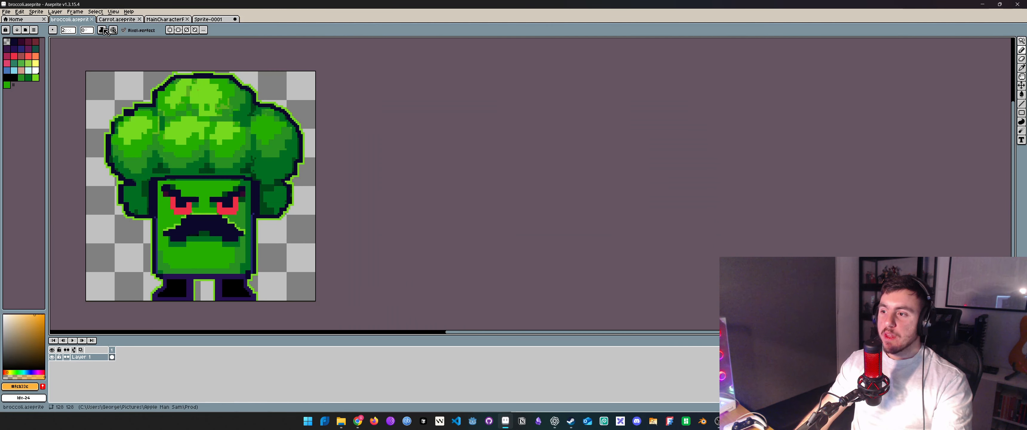
pyautogui.click(569, 421)
pyautogui.click(580, 26)
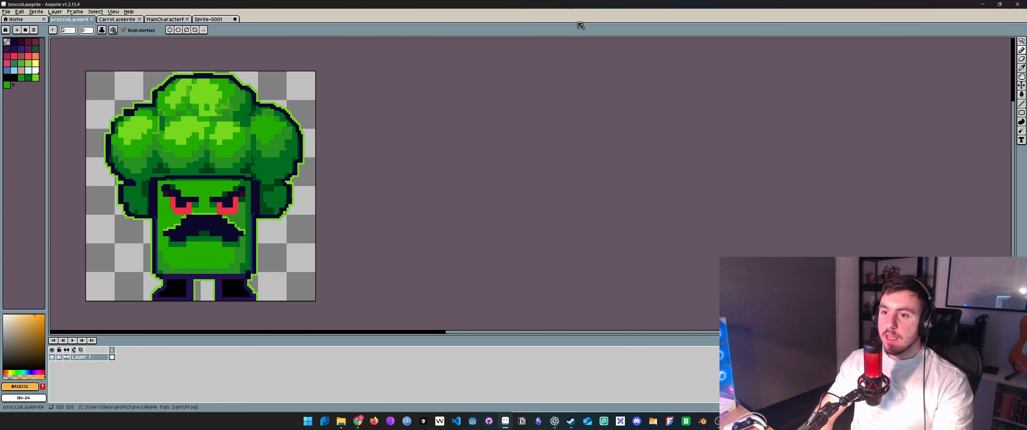
# Step: Snap Aseprite beside the ChatGPT window and compare the generated broccoli image with the broccoli sprite's simplified colours
pyautogui.press('super+Right')
pyautogui.click(113, 86)
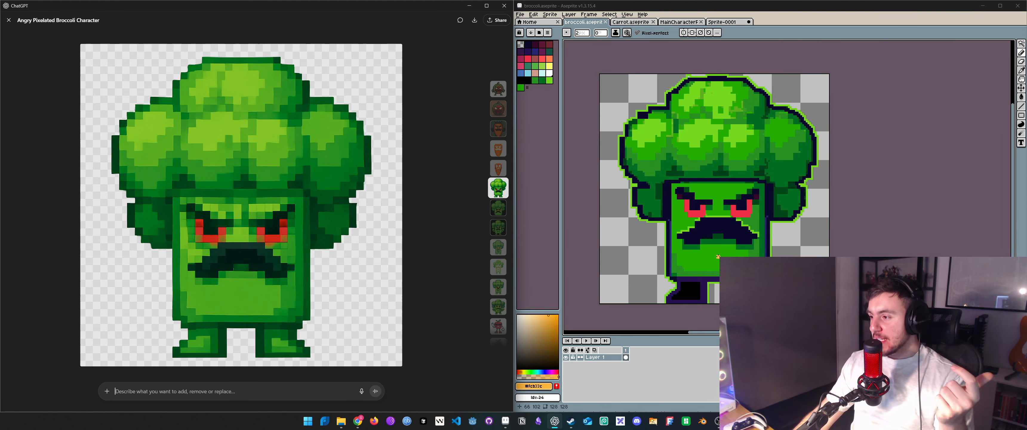
pyautogui.scroll(2, 691, 210)
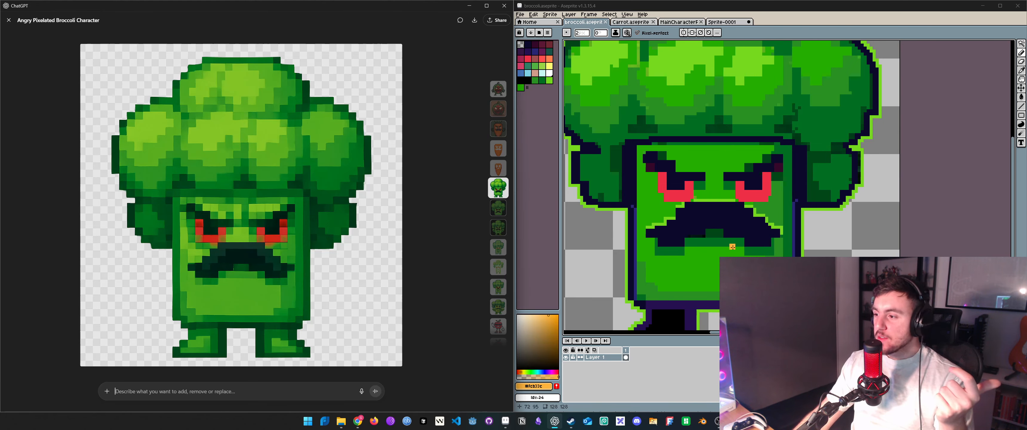
# Step: Return to the watermelon sprite, minimise ChatGPT and maximise Aseprite to inspect the watermelon's face and overall shape
pyautogui.click(722, 21)
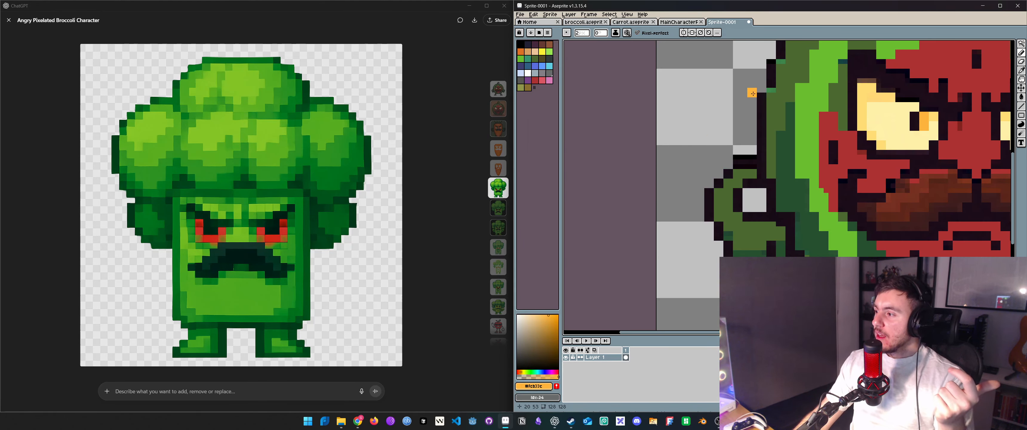
pyautogui.scroll(-5, 752, 94)
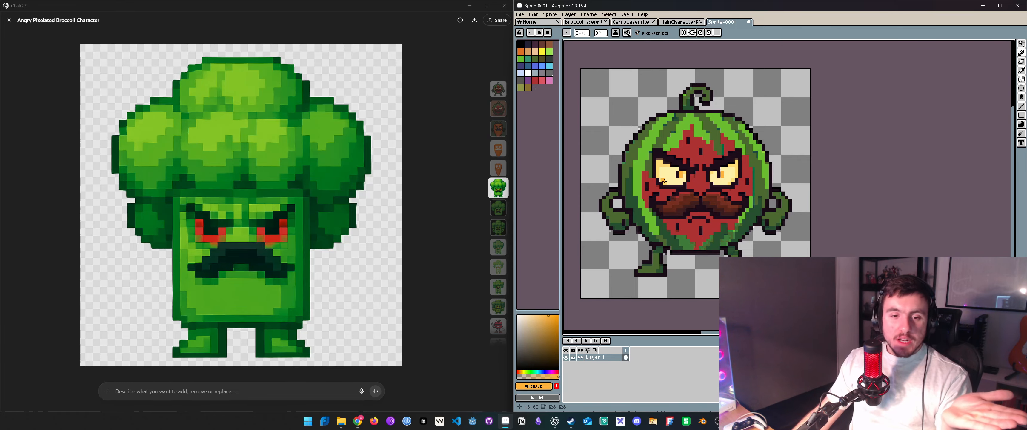
pyautogui.click(469, 6)
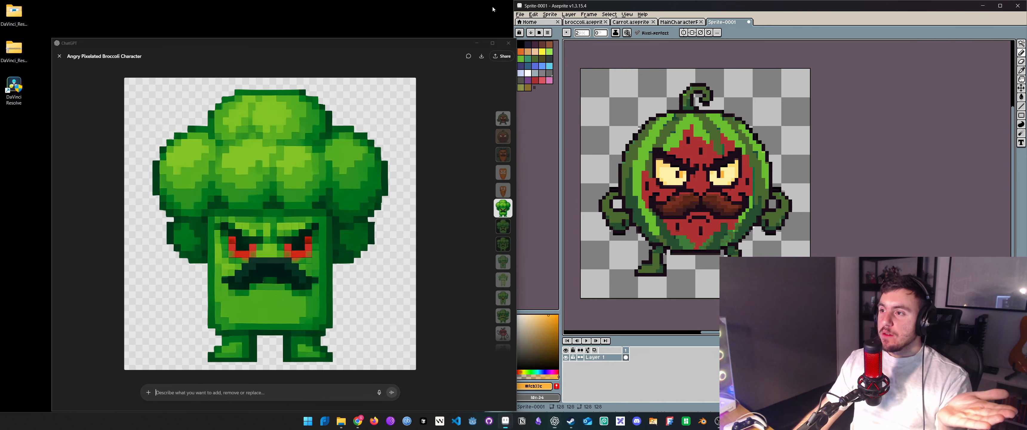
pyautogui.click(1000, 6)
pyautogui.scroll(2, 435, 126)
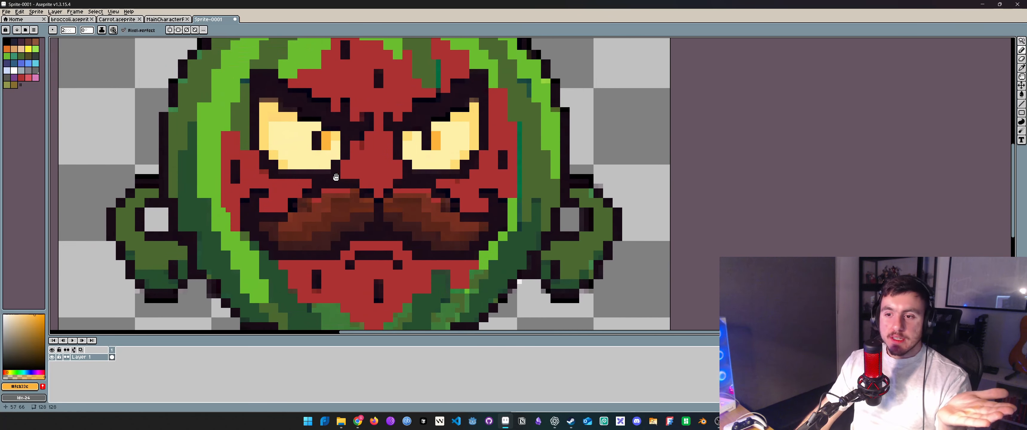
pyautogui.scroll(-1, 435, 127)
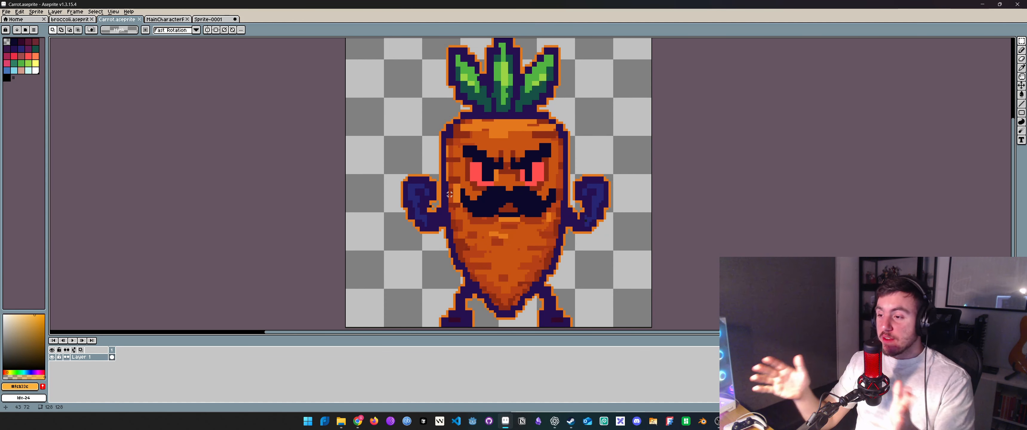
# Step: Reopen the broccoli sprite and examine its outline, green shading, eyes and moustache as a style reference
pyautogui.click(70, 19)
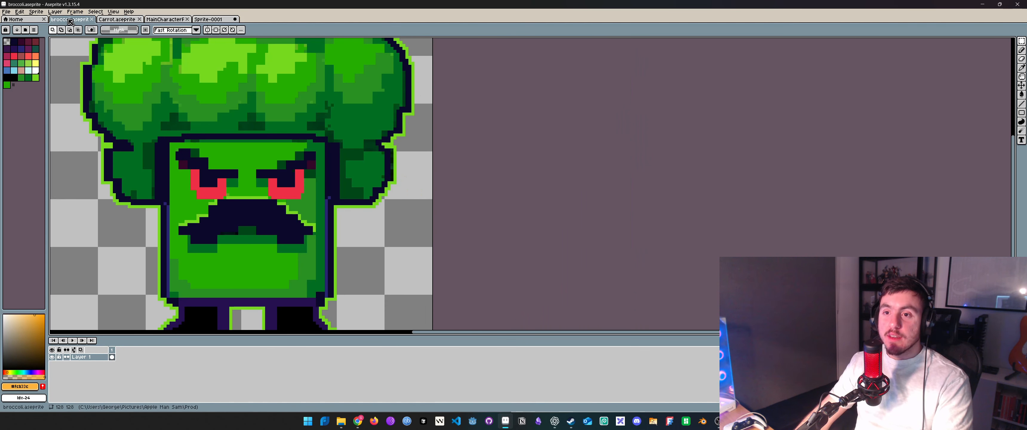
pyautogui.scroll(-2, 296, 147)
pyautogui.moveTo(296, 148); pyautogui.dragTo(457, 202)
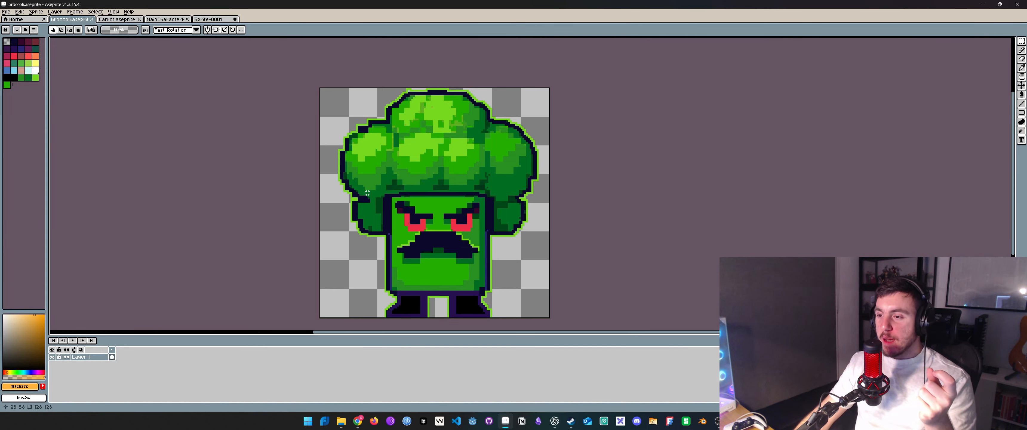
pyautogui.scroll(1, 420, 212)
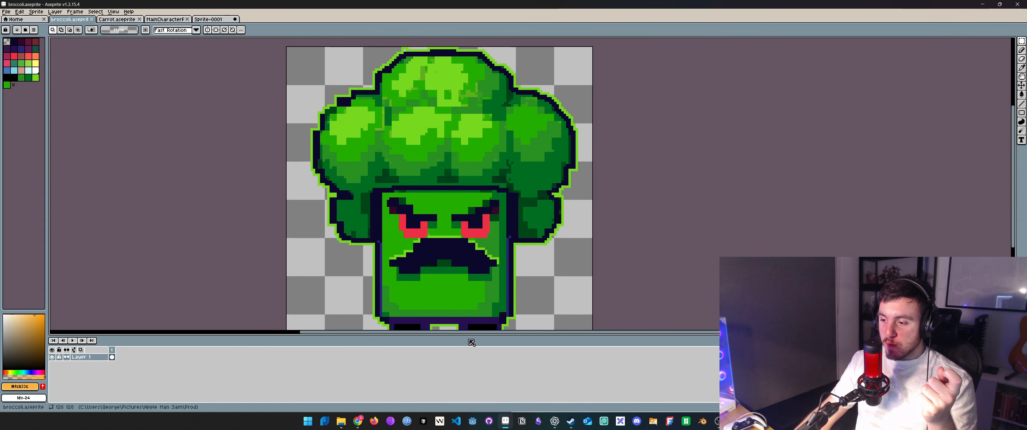
pyautogui.moveTo(461, 263); pyautogui.dragTo(494, 232)
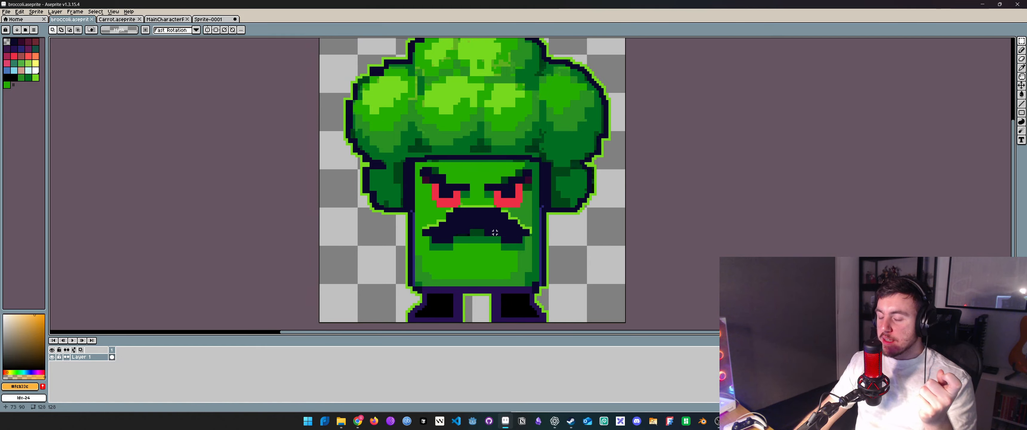
pyautogui.scroll(-1, 472, 273)
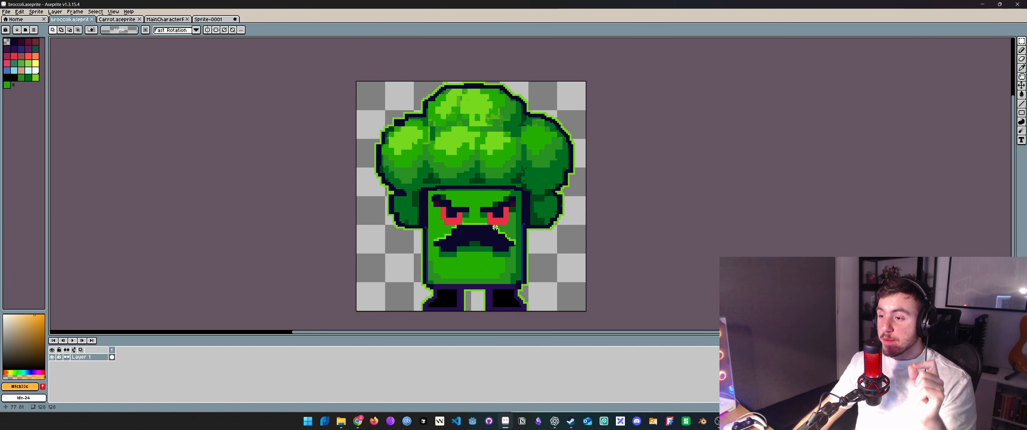
pyautogui.scroll(2, 443, 220)
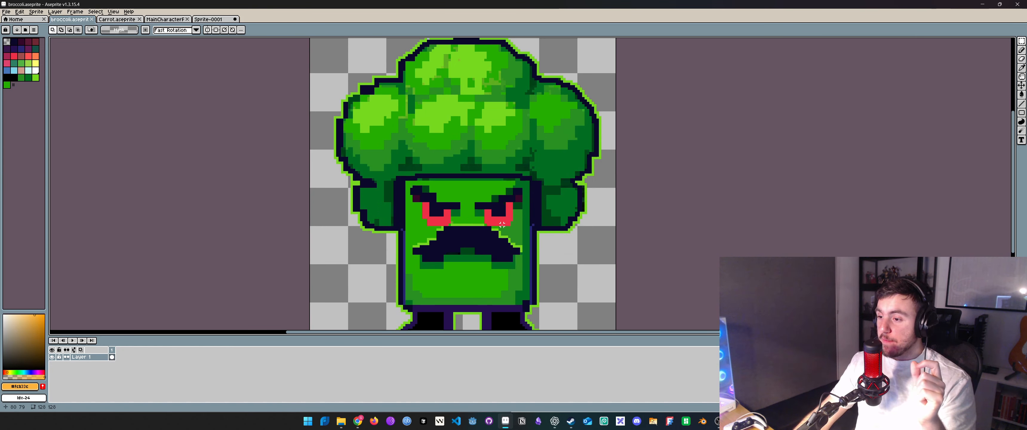